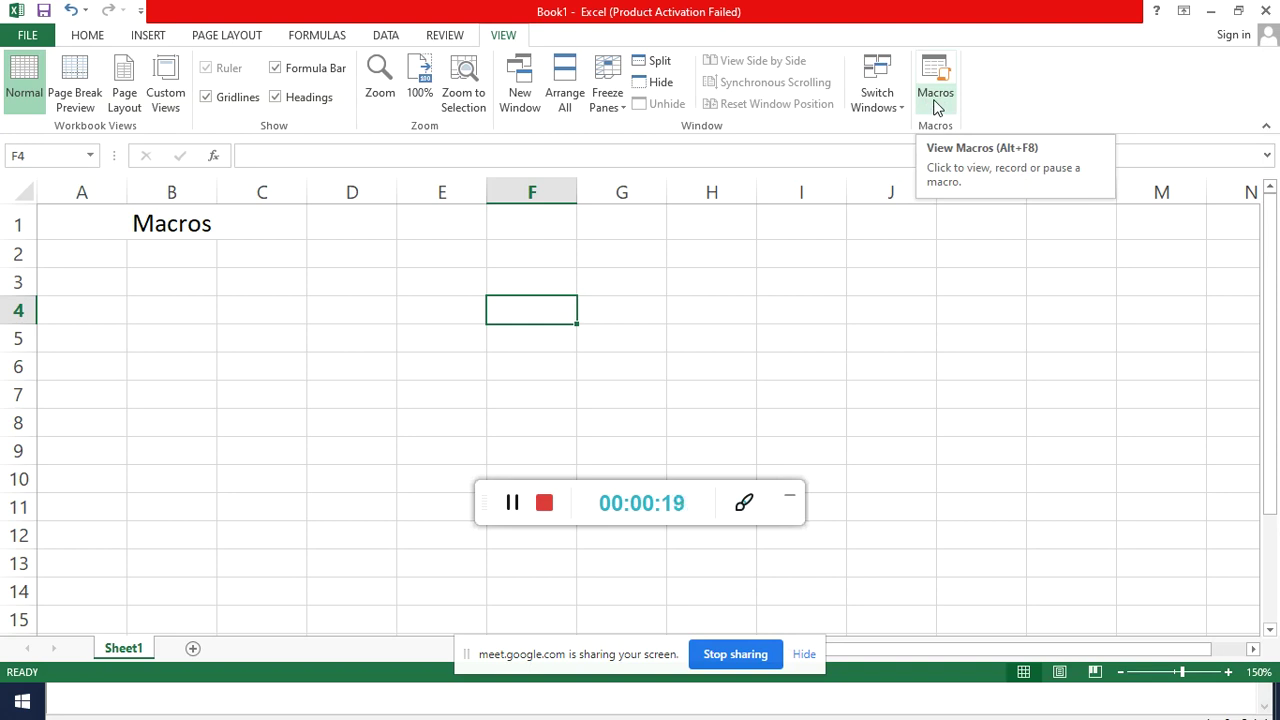
left_click(937, 108)
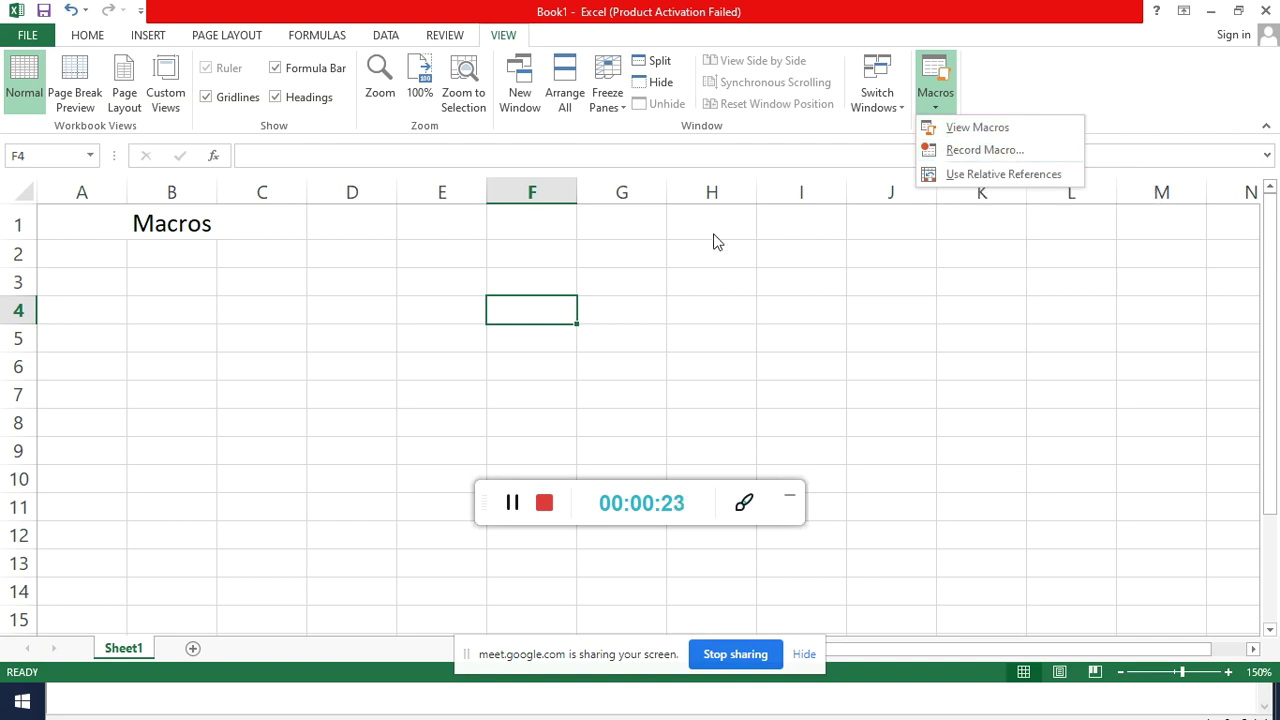
left_click(694, 261)
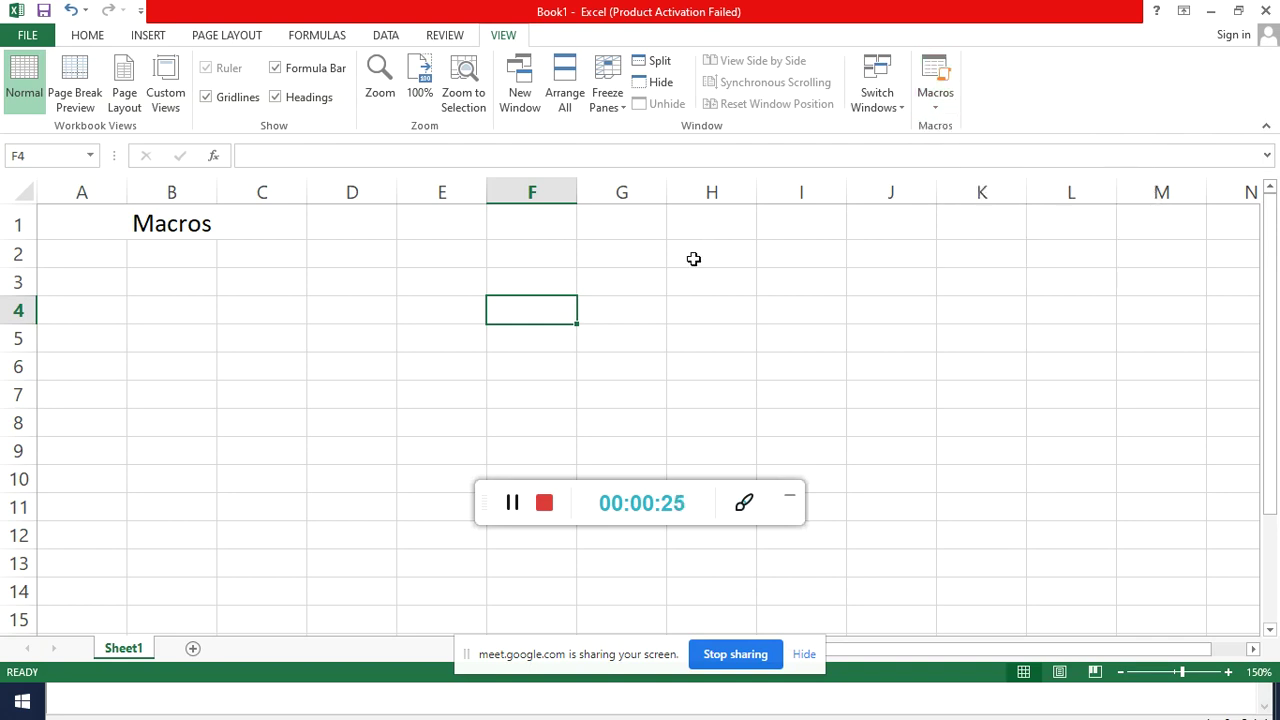
left_click_drag(486, 502, 927, 696)
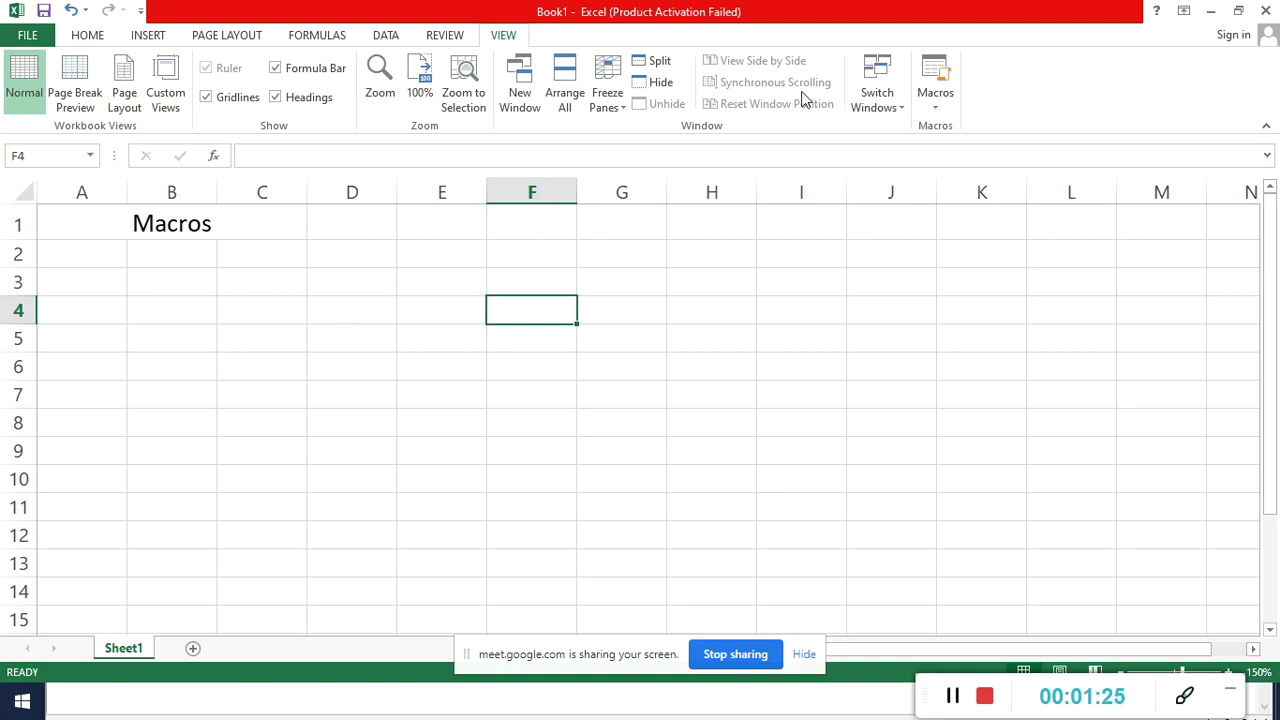
Set up a new macro recording and name the macro Table
left_click(932, 107)
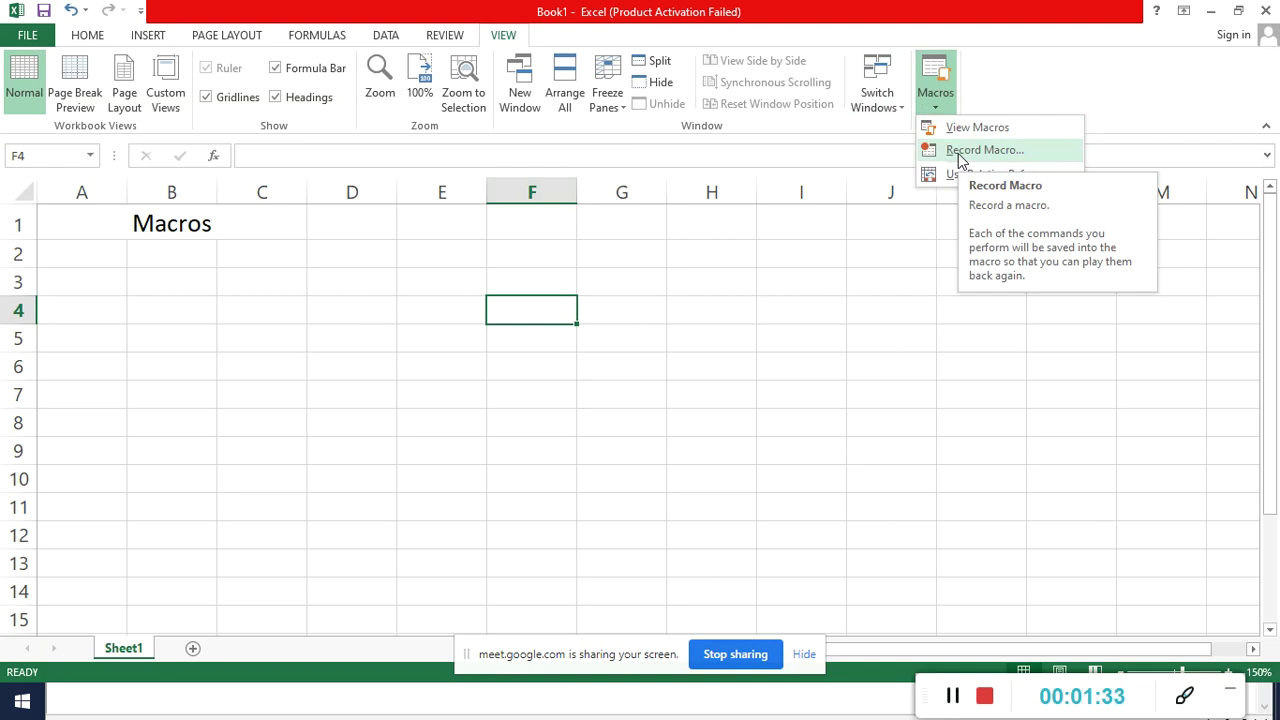
left_click(960, 152)
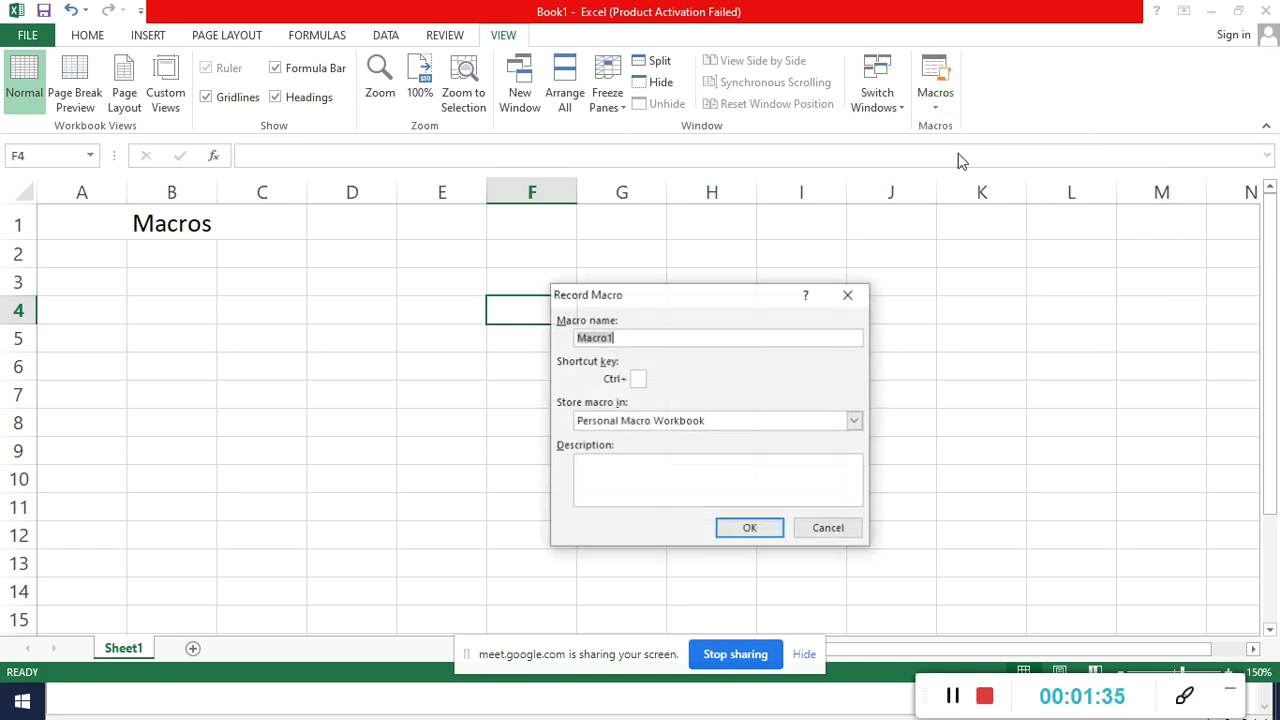
left_click_drag(693, 300, 764, 216)
left_click(708, 256)
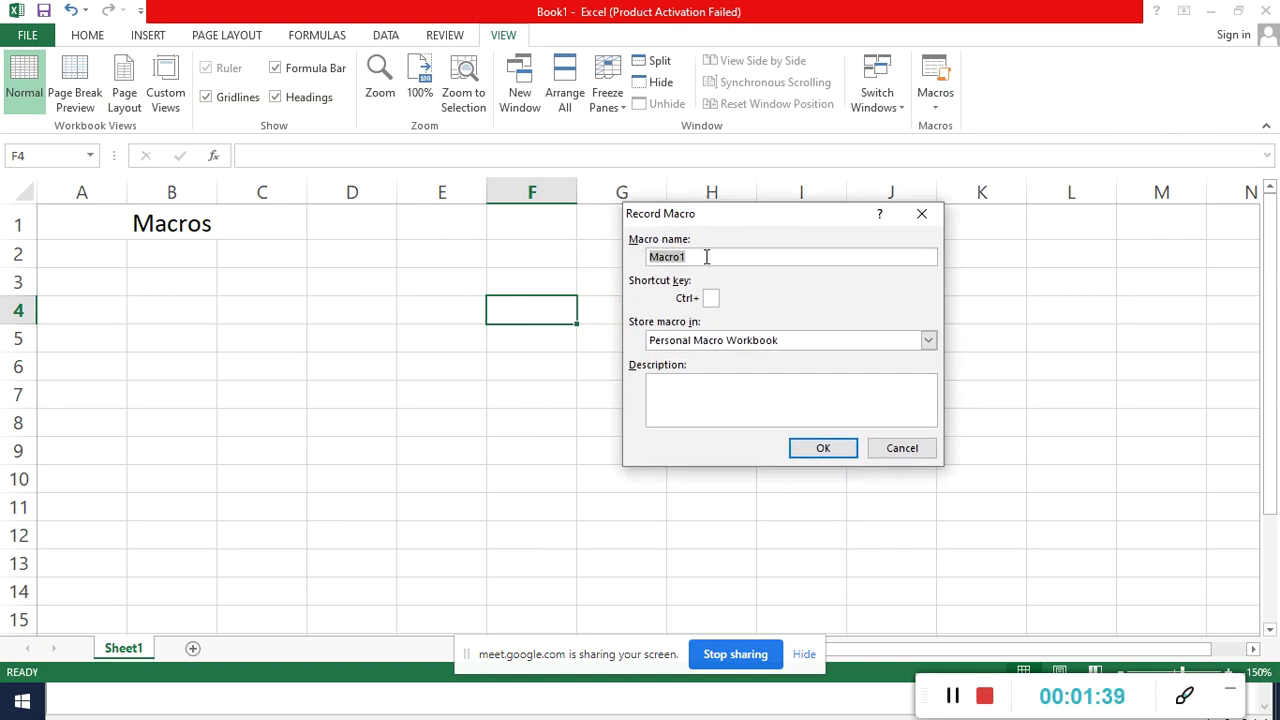
key("BackSpace")
key("BackSpace")
key("BackSpace")
key("BackSpace")
key("BackSpace")
key("BackSpace")
type("Table")
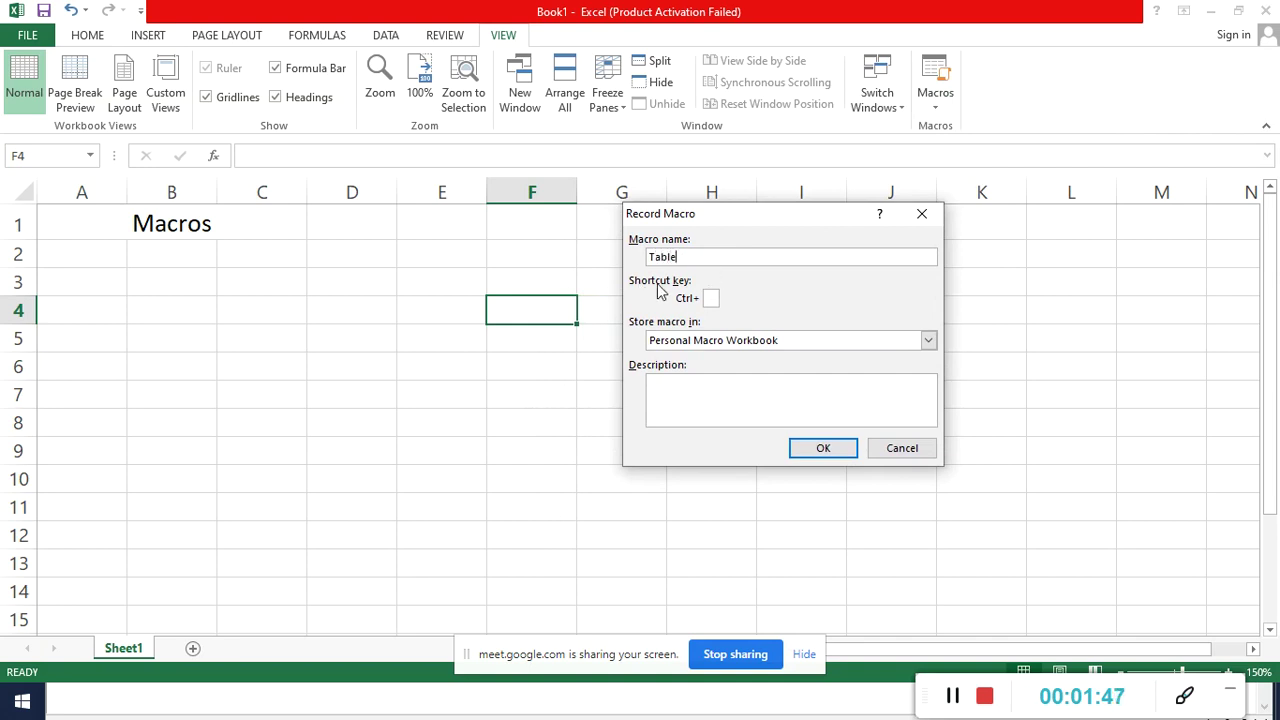
Keep the Personal Macro Workbook as the macro's storage location and start the recording without a shortcut key
left_click(709, 299)
left_click(928, 341)
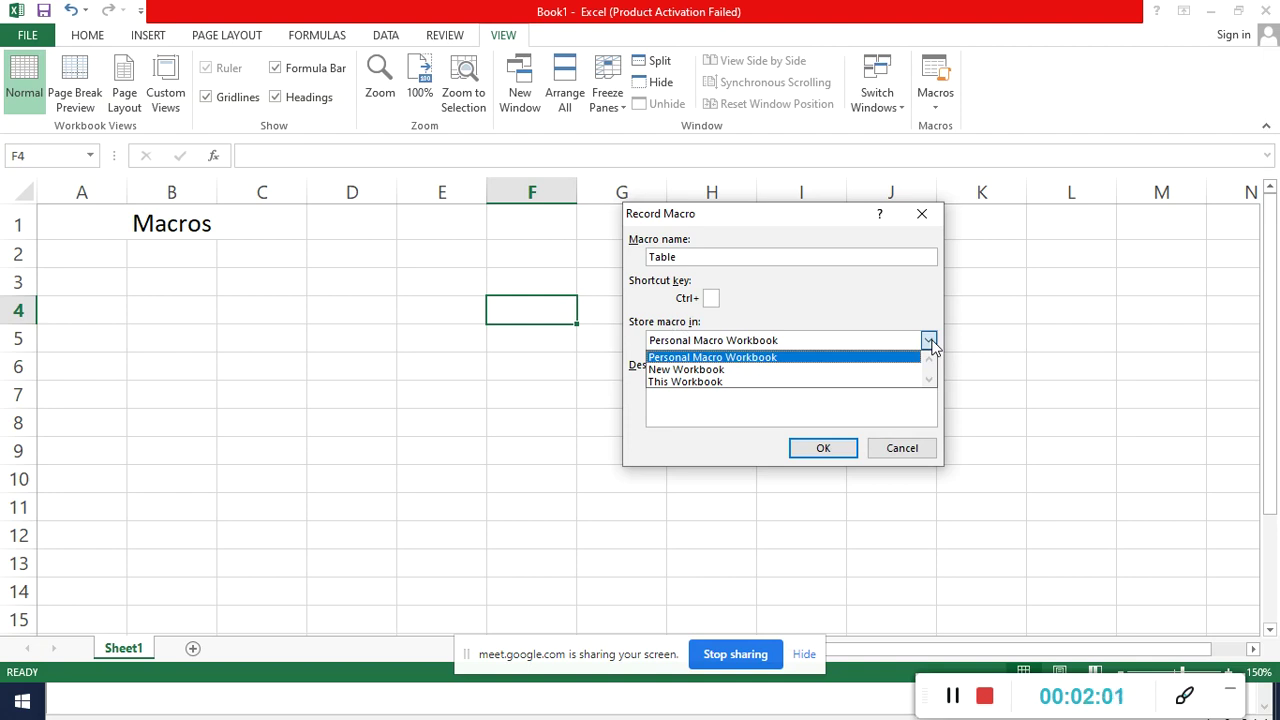
left_click(928, 341)
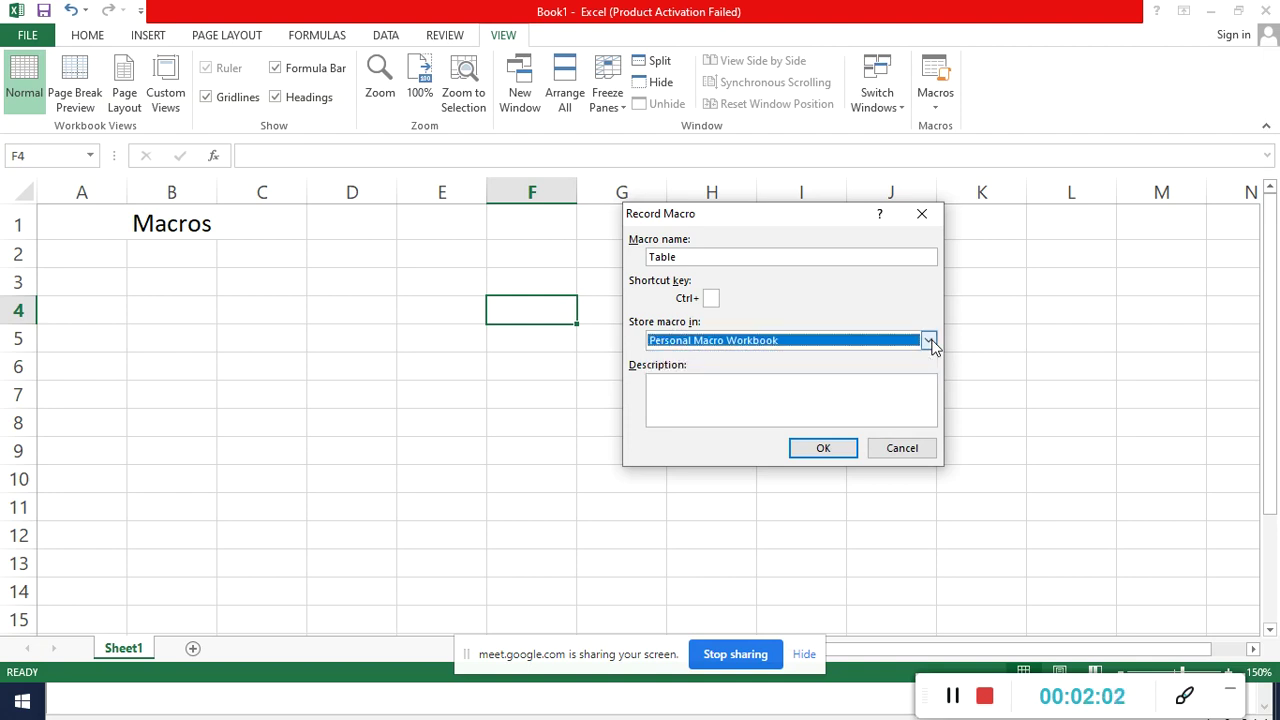
left_click(823, 450)
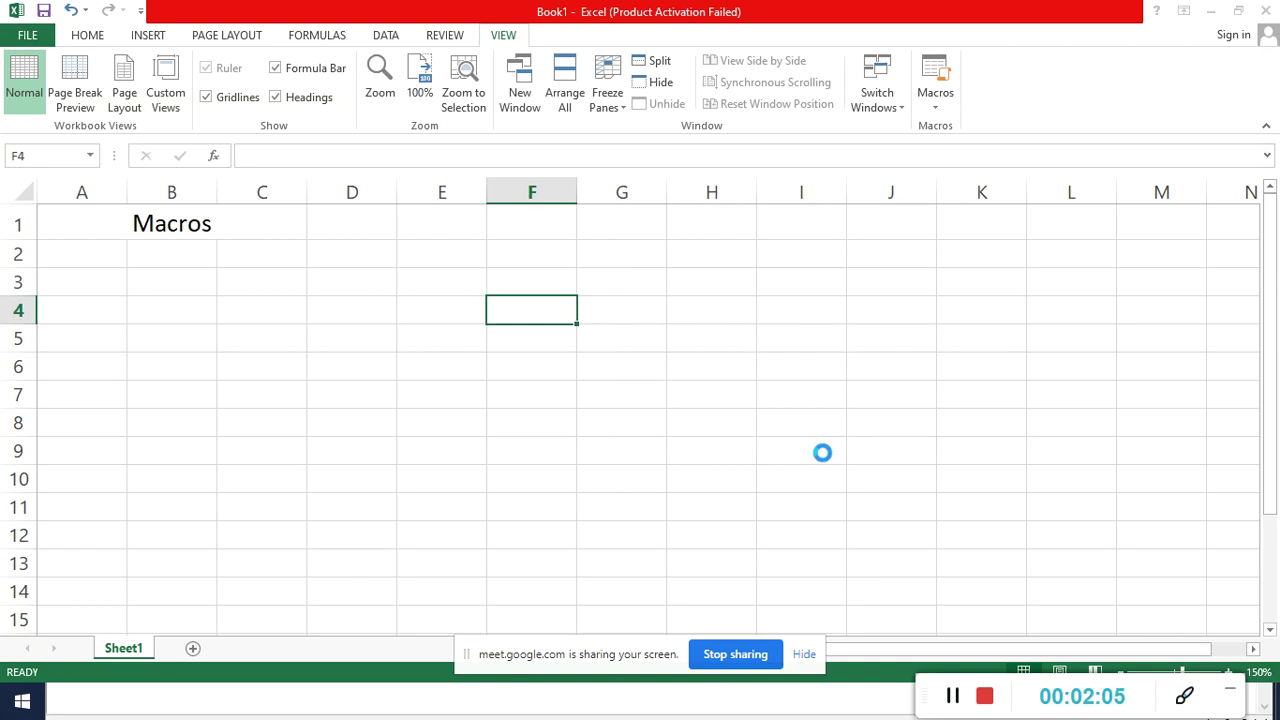
Enter the column headings Rno, Name and Fees in cells A2 to C2
left_click(90, 255)
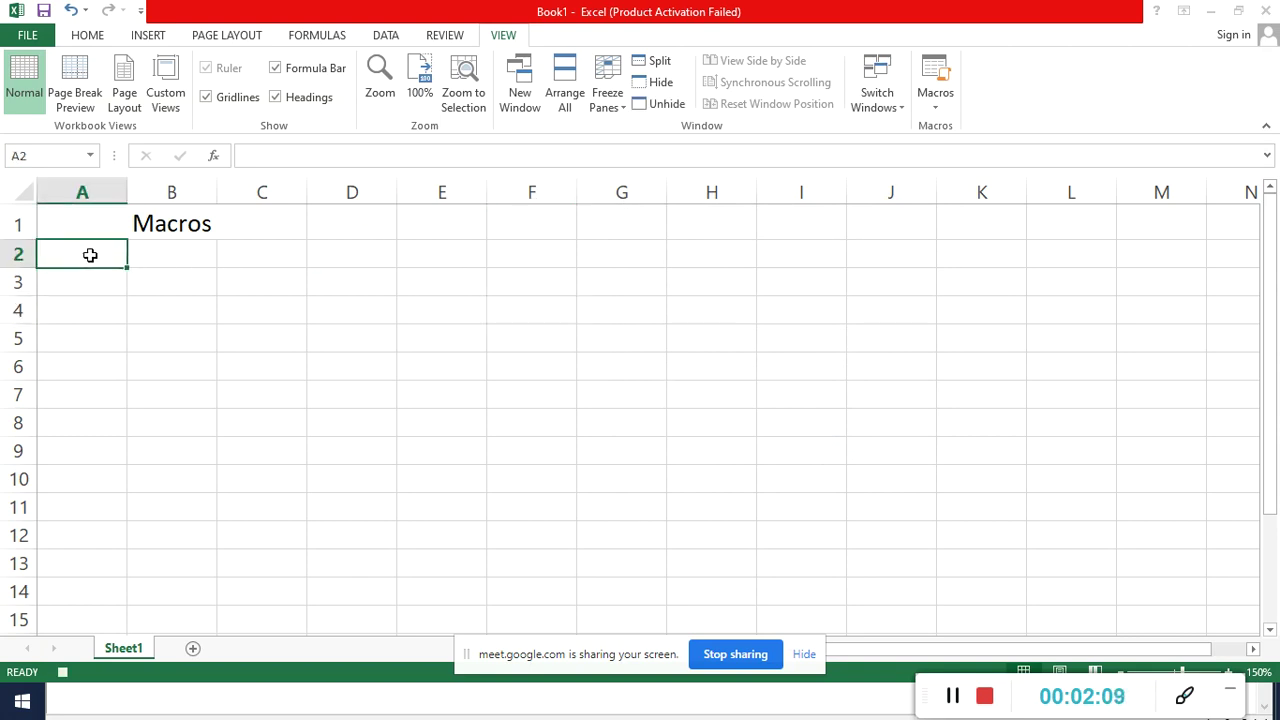
type("Rno")
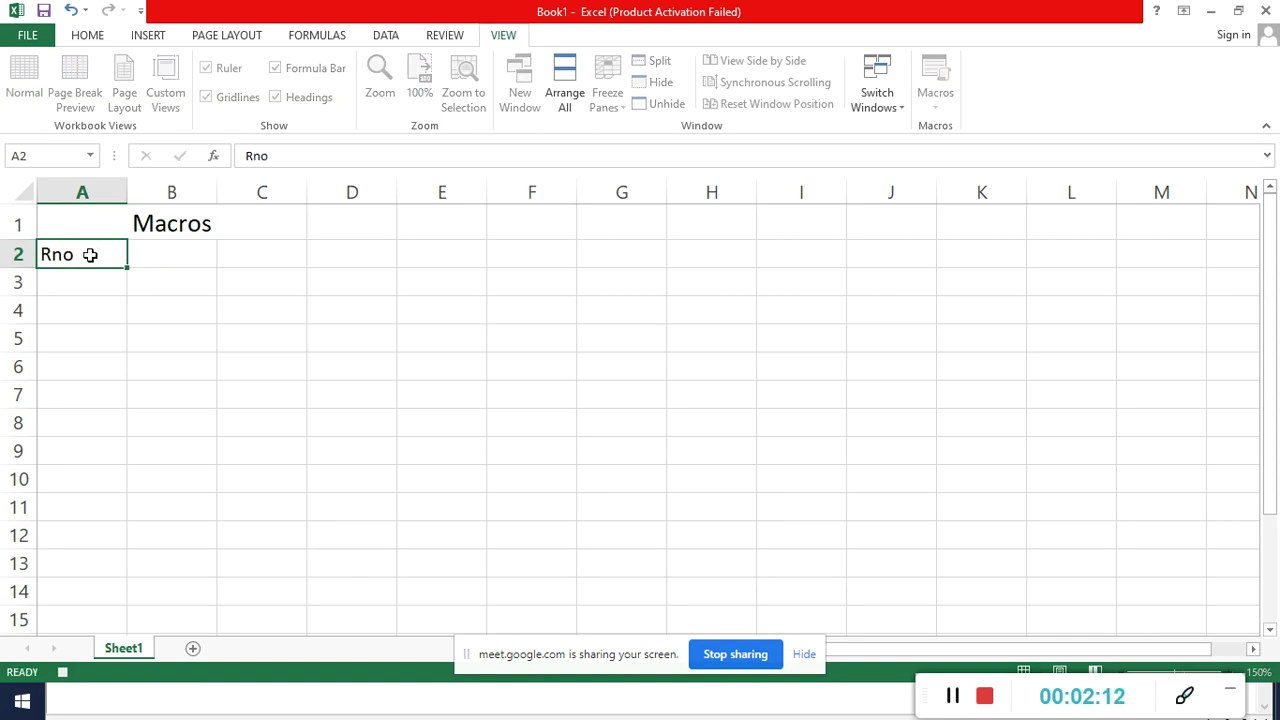
key("Tab")
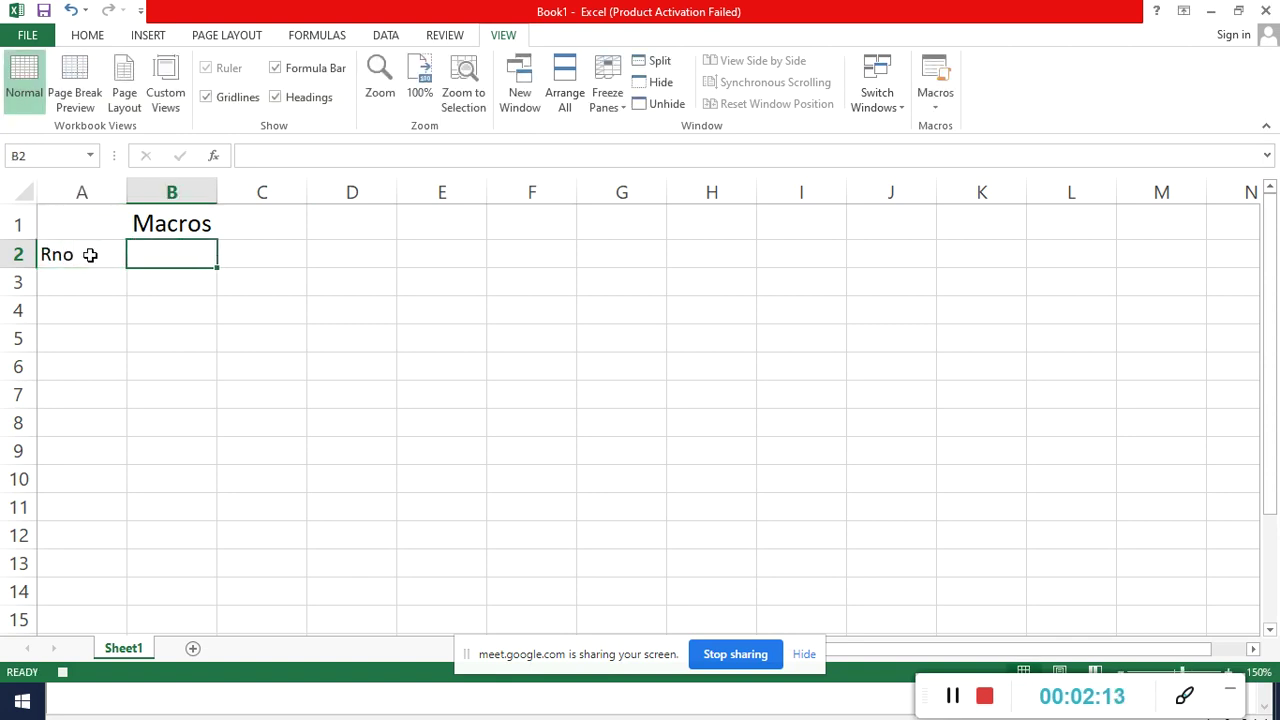
type("Name")
key("Tab")
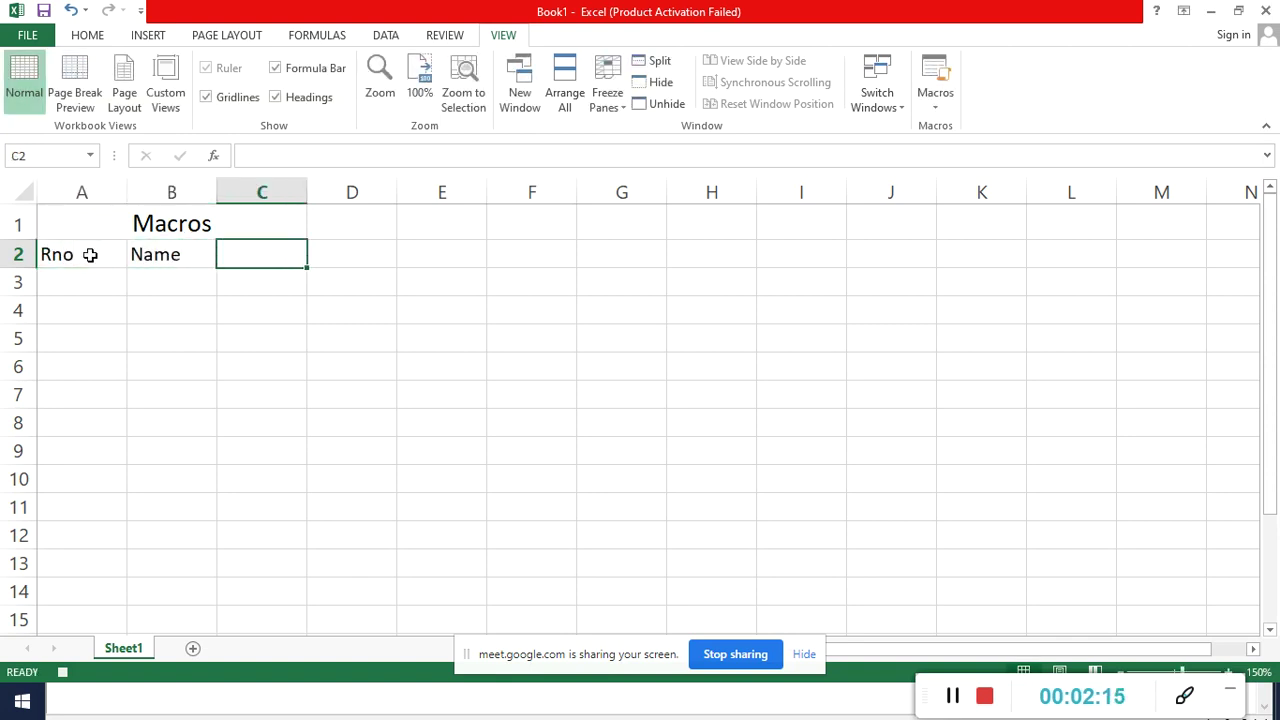
type("Fees")
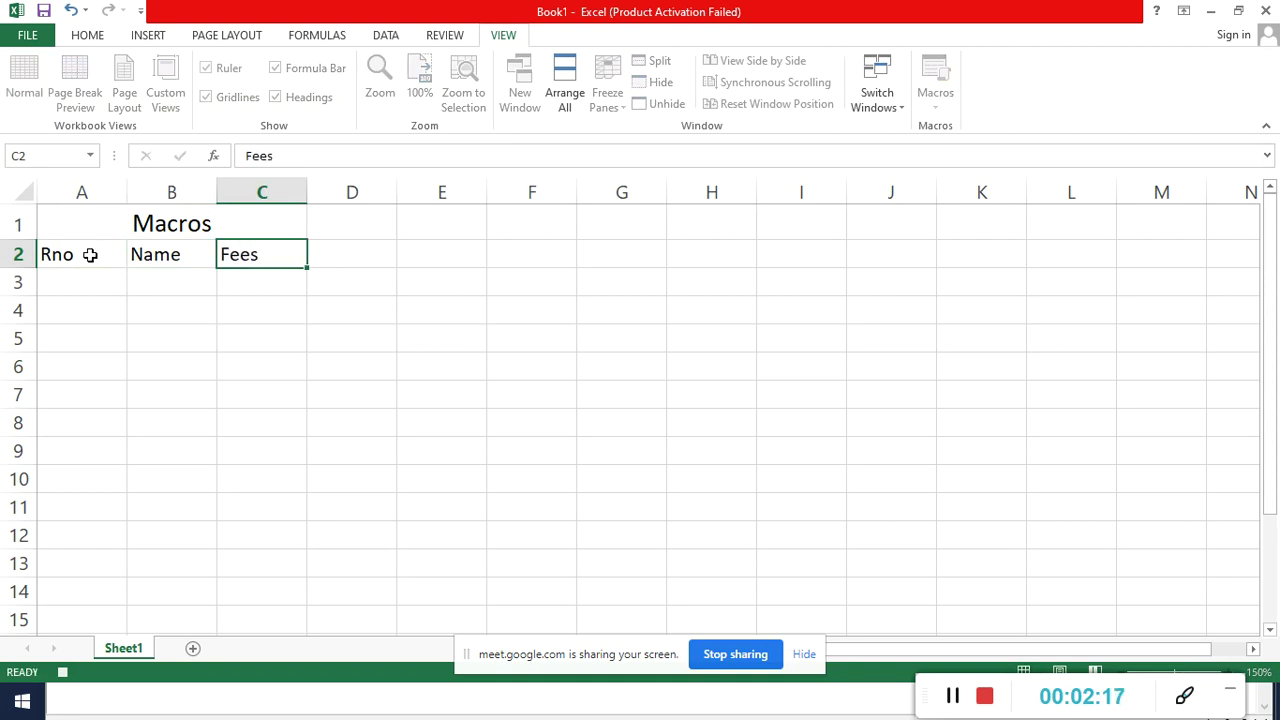
key("Return")
Fill the Rno column with 1, 2 and 3 in cells A3 to A5
key("Left")
type("1")
key("Return")
type("2")
key("Return")
type("3")
key("Return")
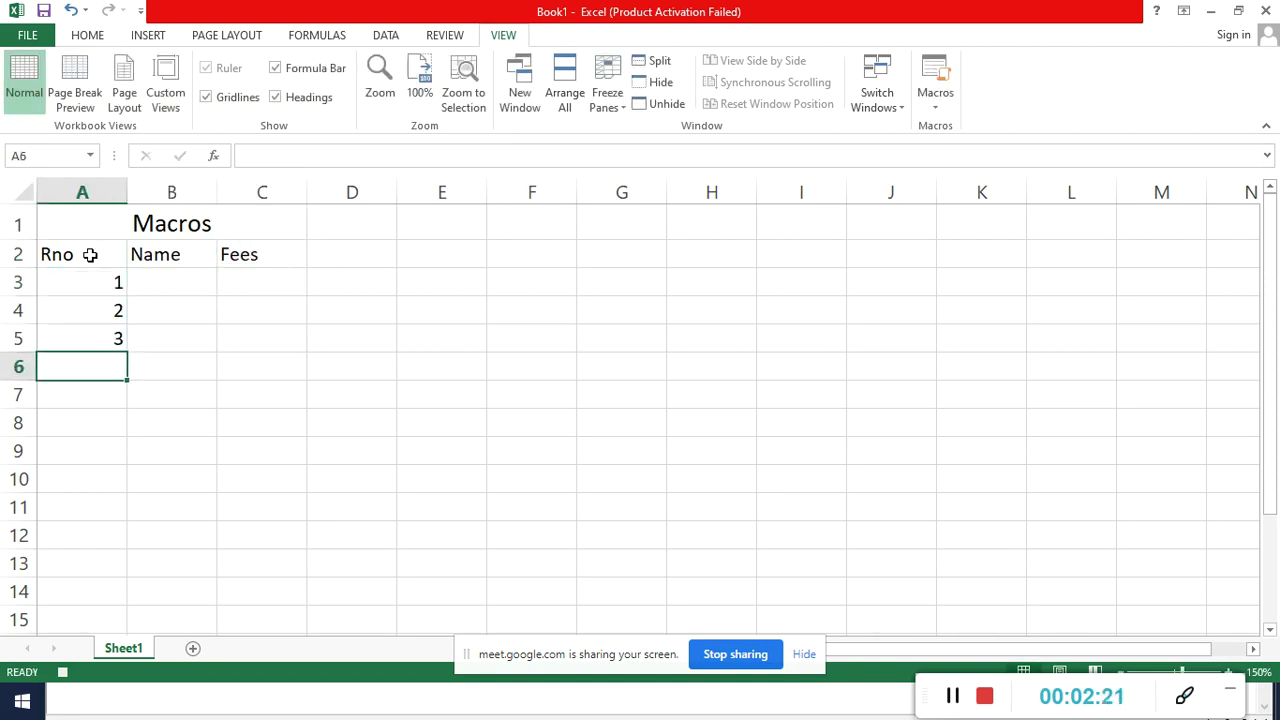
Enter the three students' first names in the Name column, cells B3 to B5
key("Right")
key("Up")
key("Up")
key("Up")
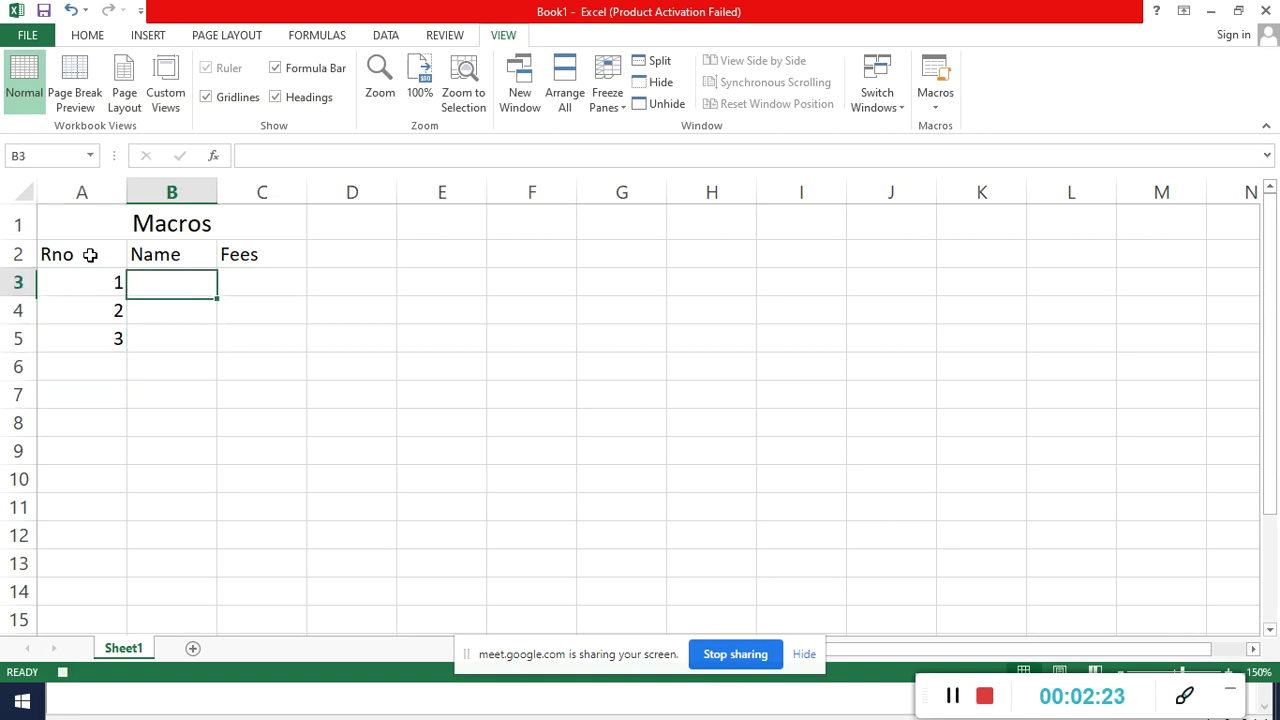
type("Neha")
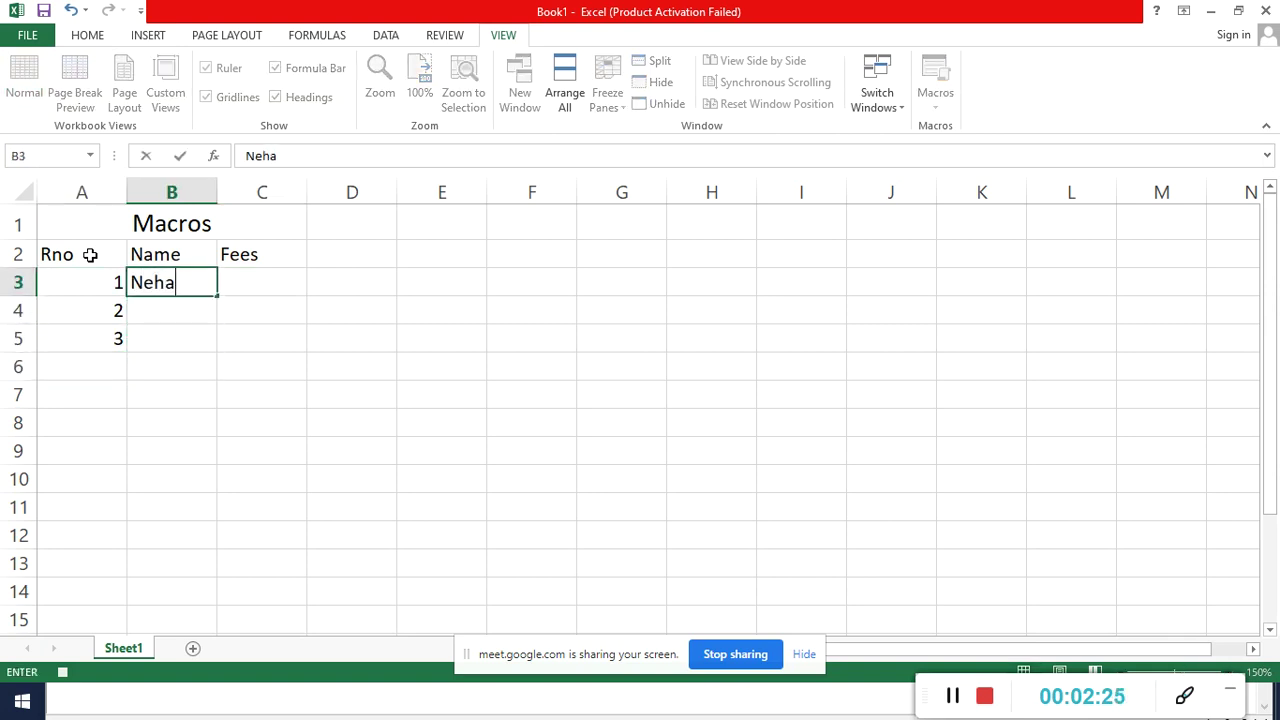
key("Return")
type("Megha")
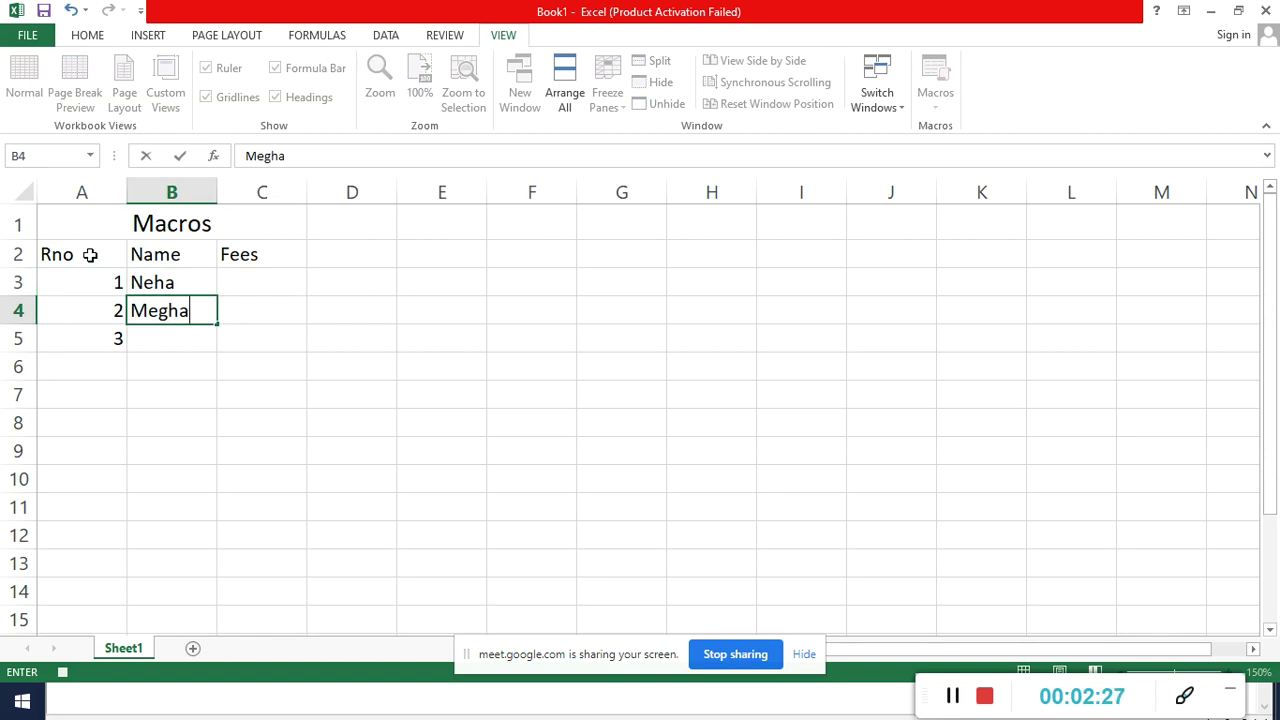
key("Return")
type("Nishu")
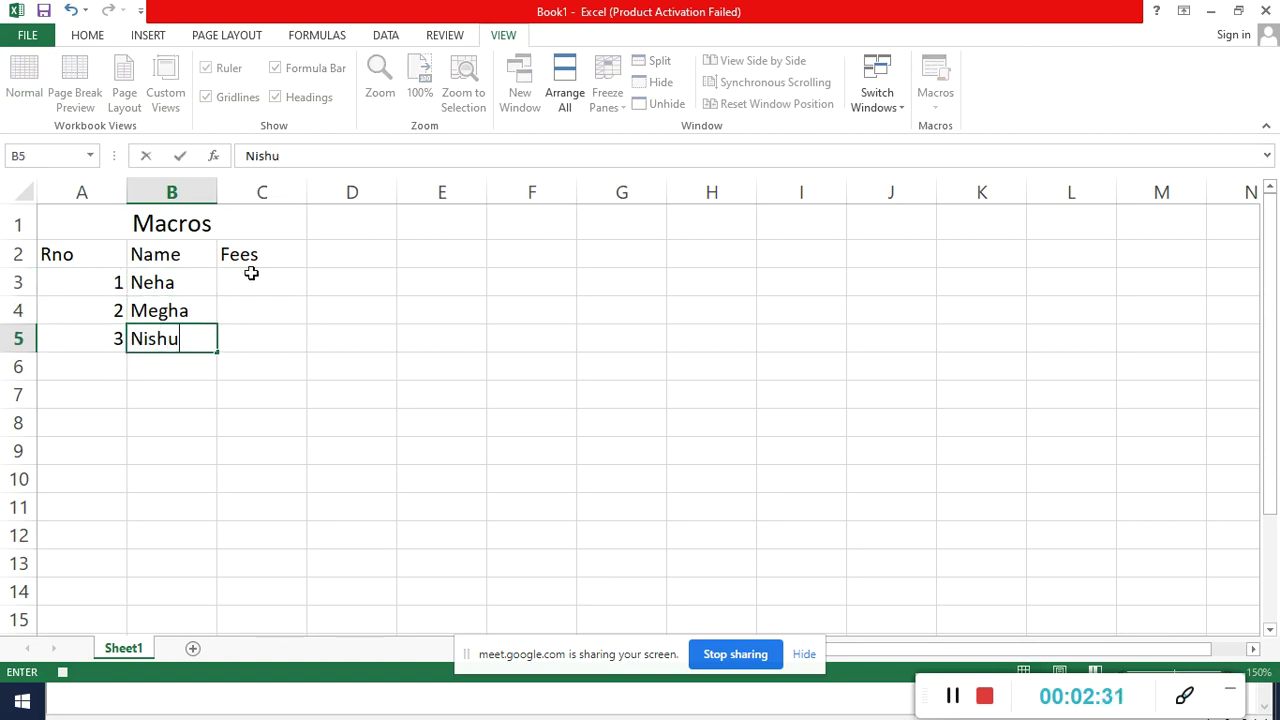
Enter the fees 8000, 9000 and 10000 in cells C3 to C5
left_click(252, 276)
type("8000")
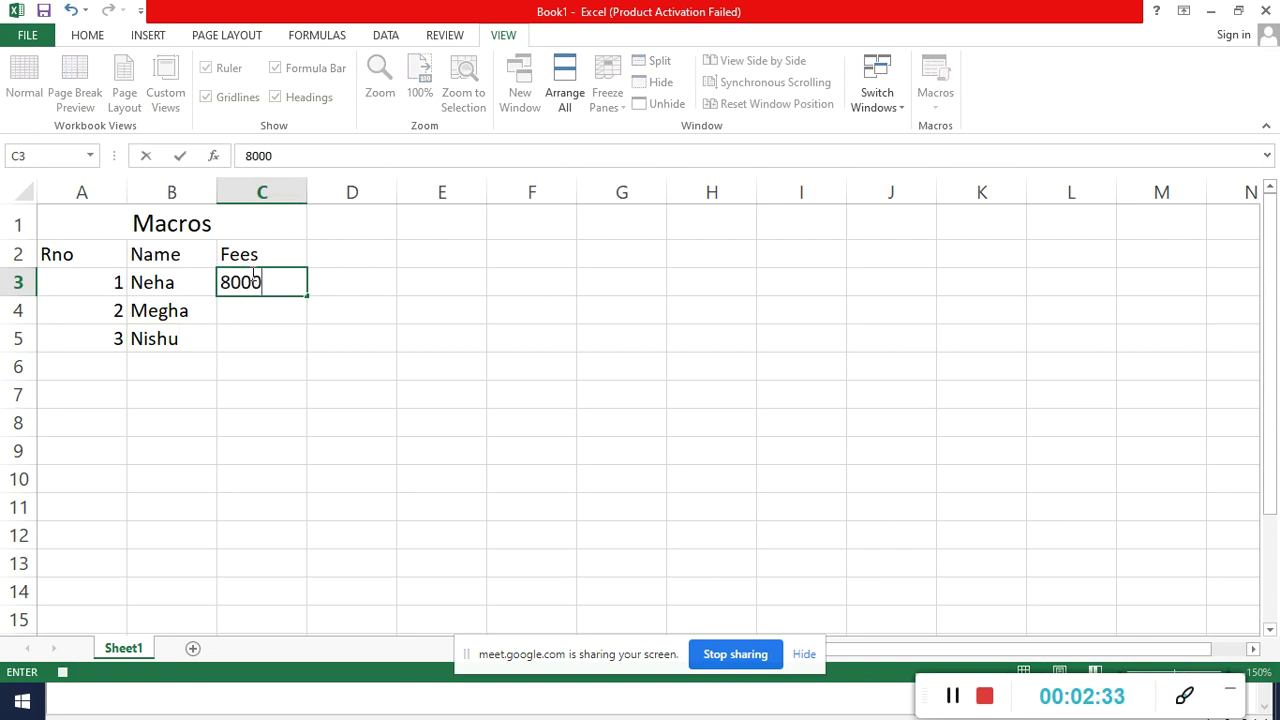
key("Return")
type("9000")
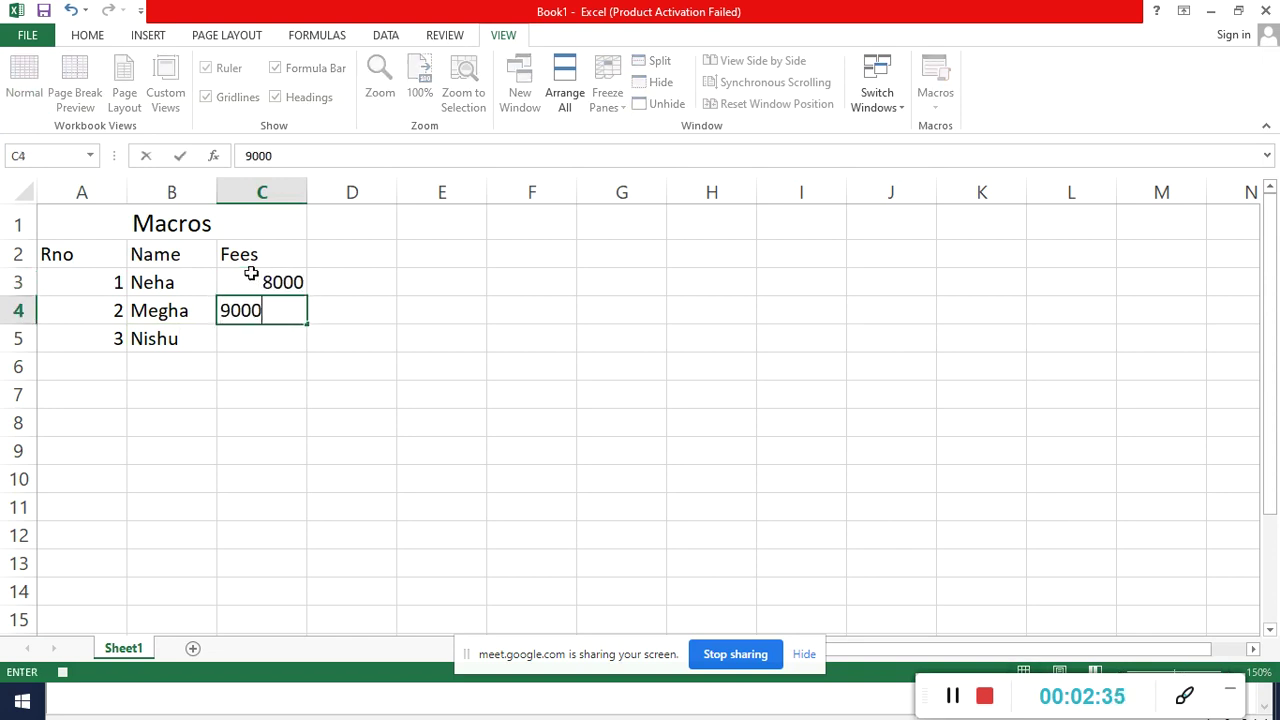
key("Return")
type("10000")
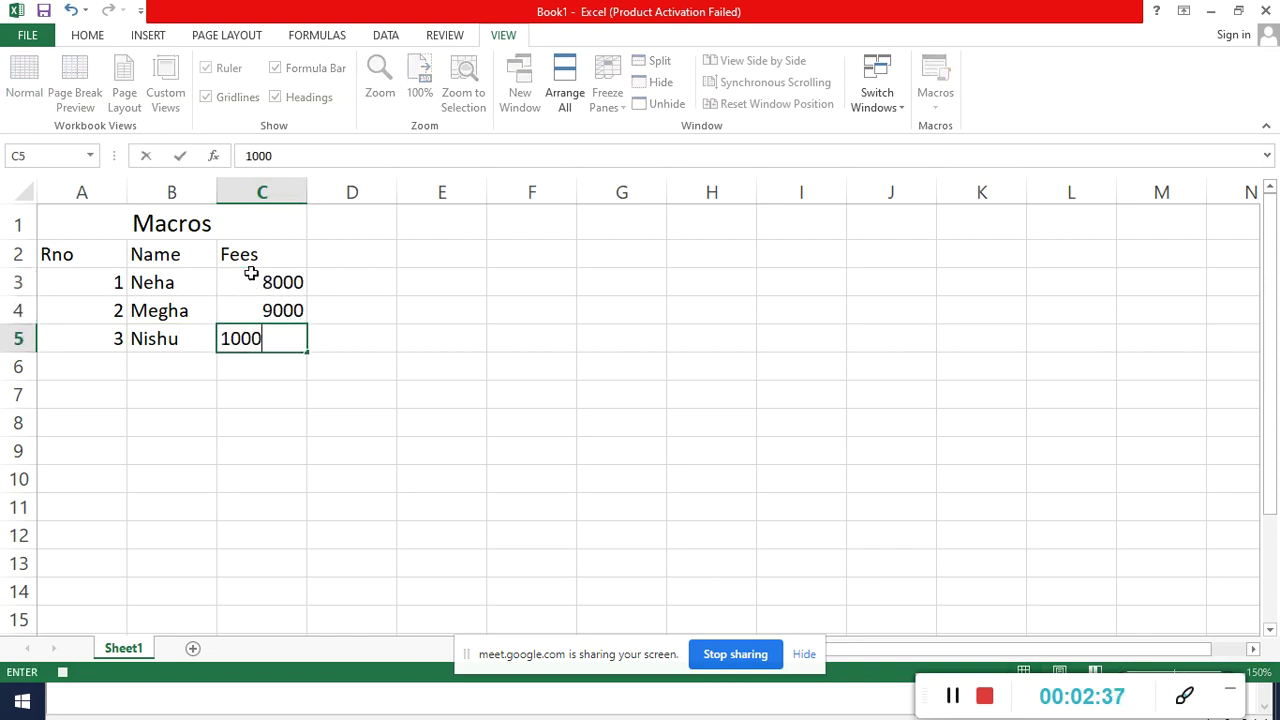
left_click(371, 371)
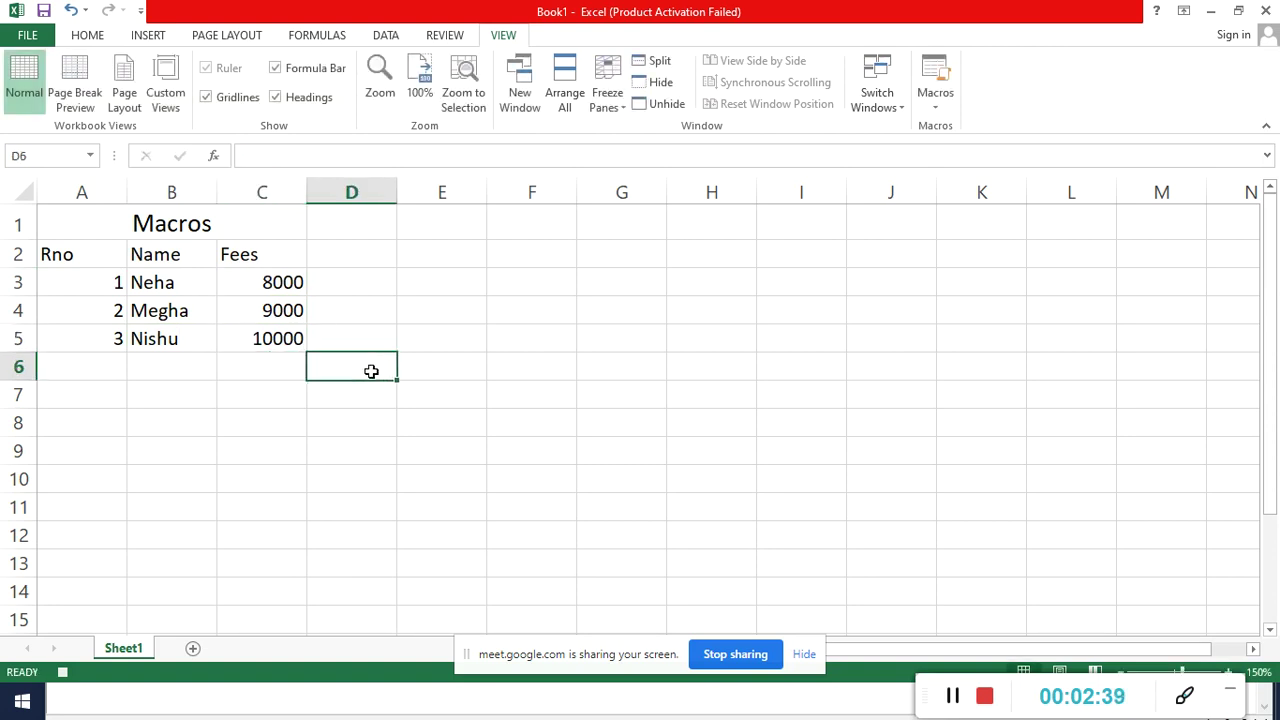
Stop the macro recording and add a new worksheet after Sheet1
left_click(935, 100)
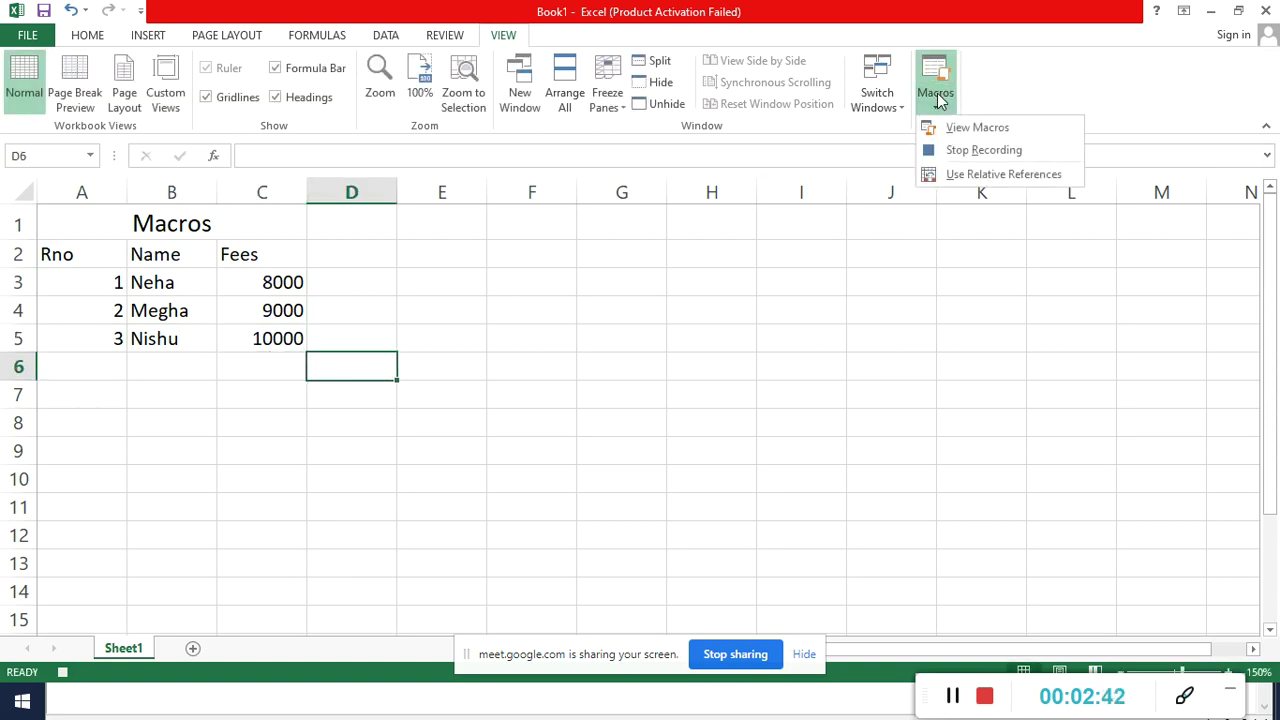
left_click(958, 152)
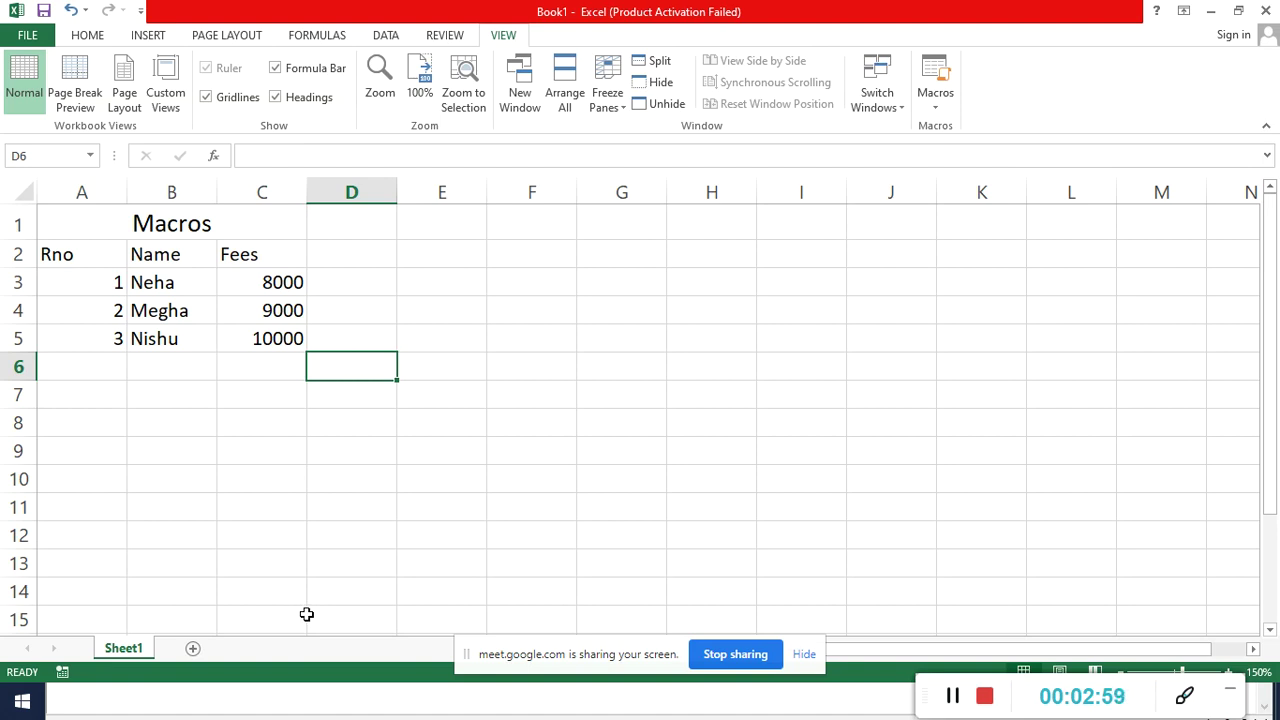
left_click(193, 649)
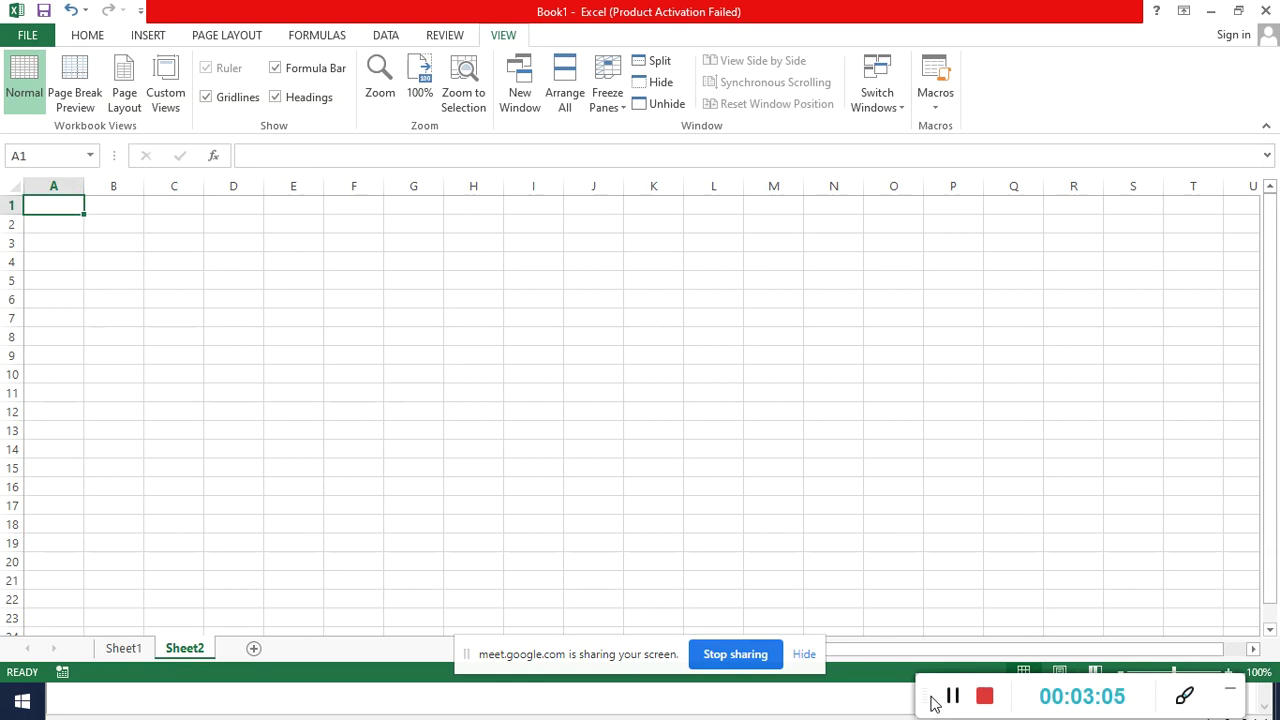
left_click_drag(938, 684, 861, 684)
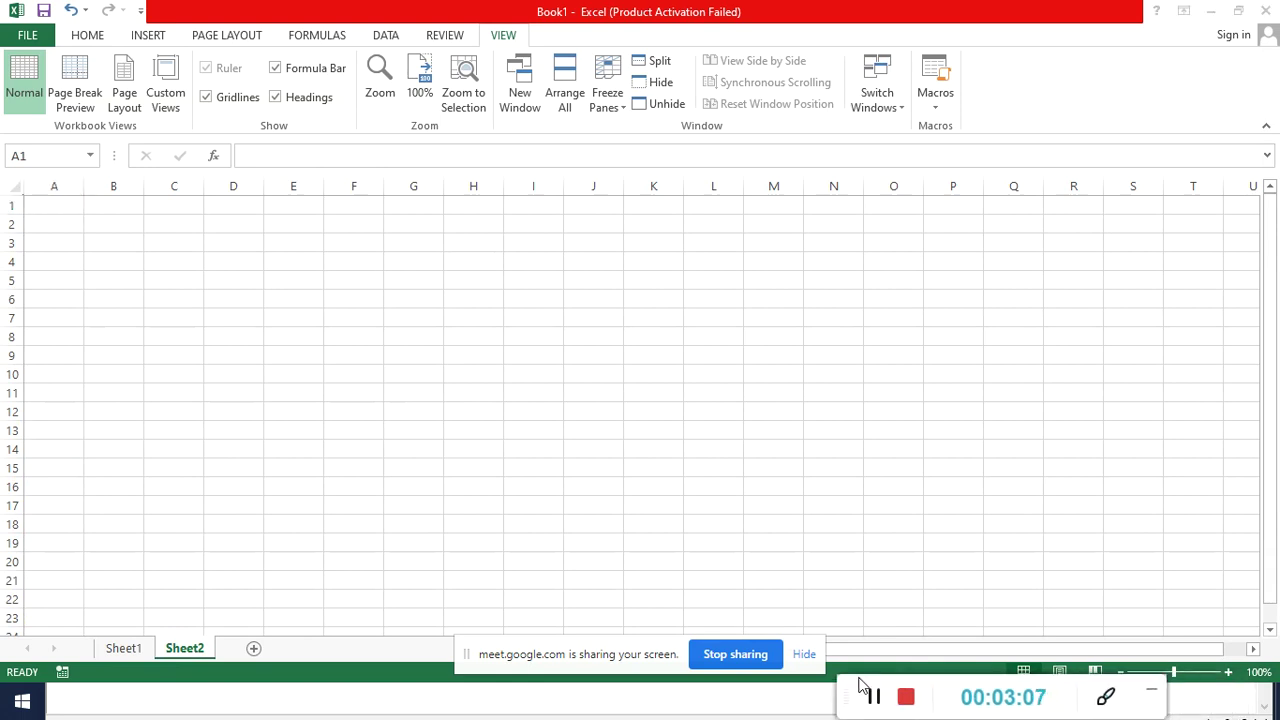
left_click(1228, 672)
left_click(1228, 672)
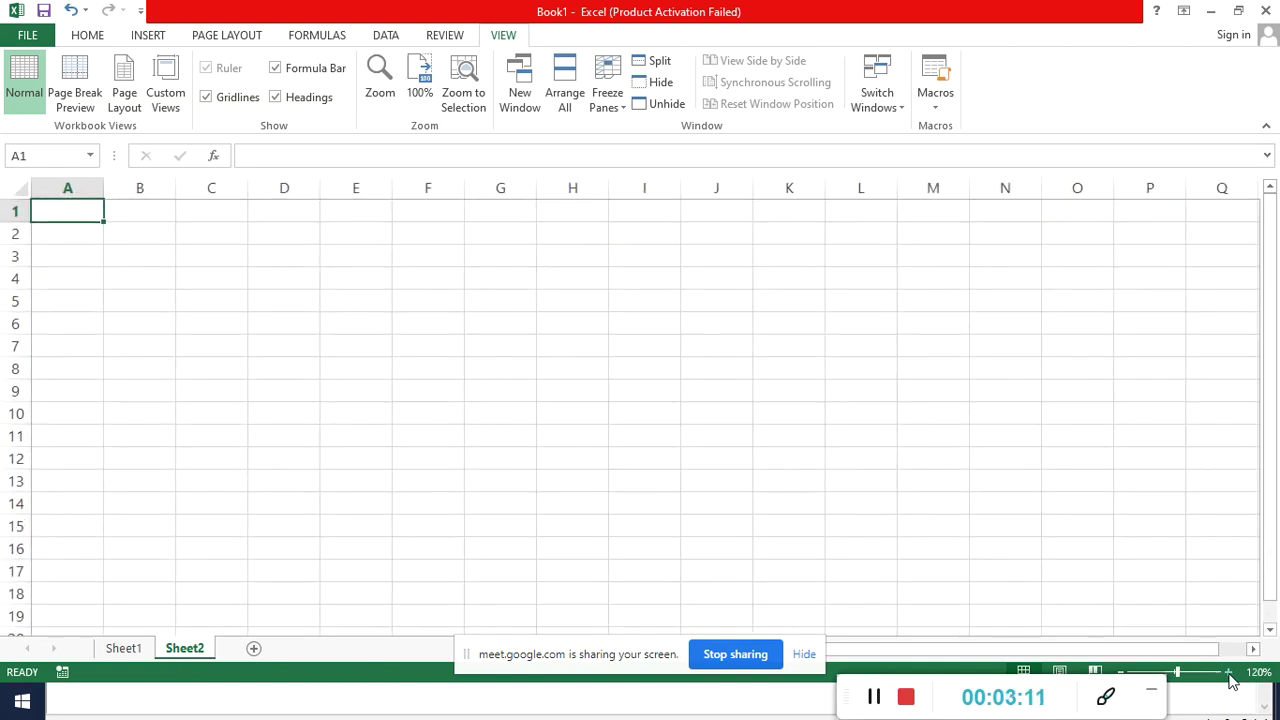
left_click(1228, 672)
left_click(1228, 672)
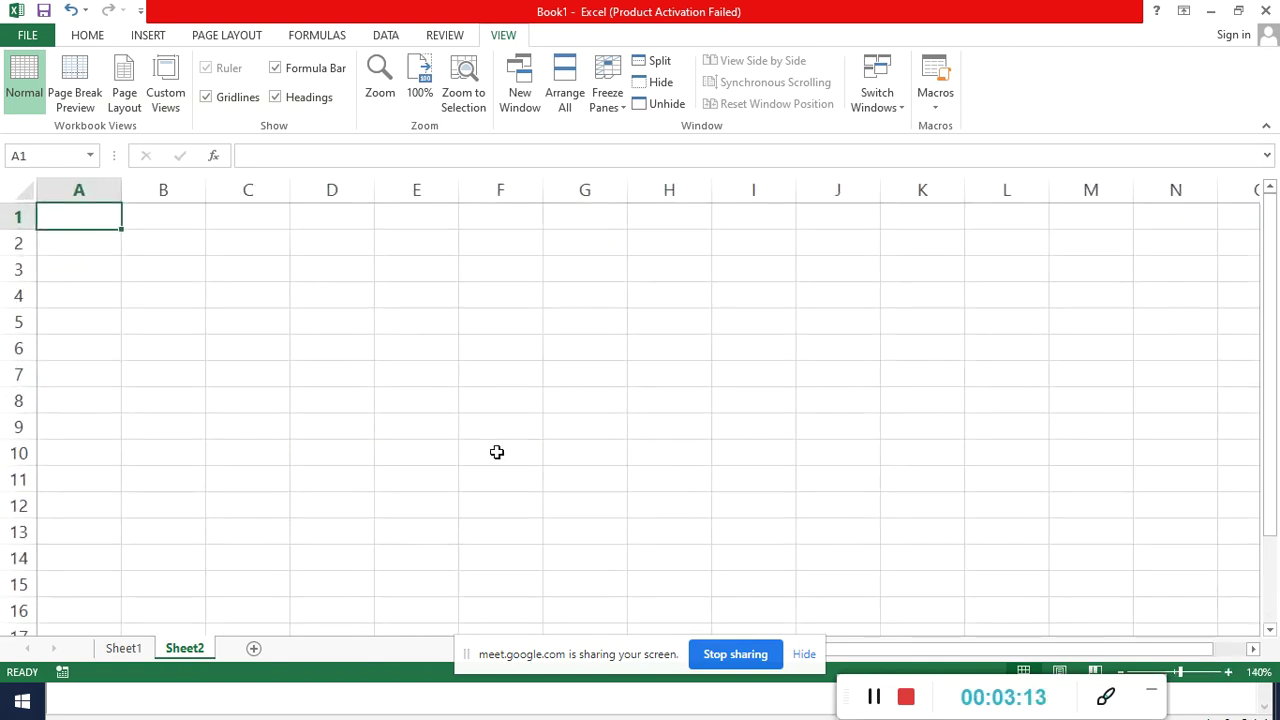
Run the Table macro from PERSONAL.XLSB on Sheet2
left_click(258, 368)
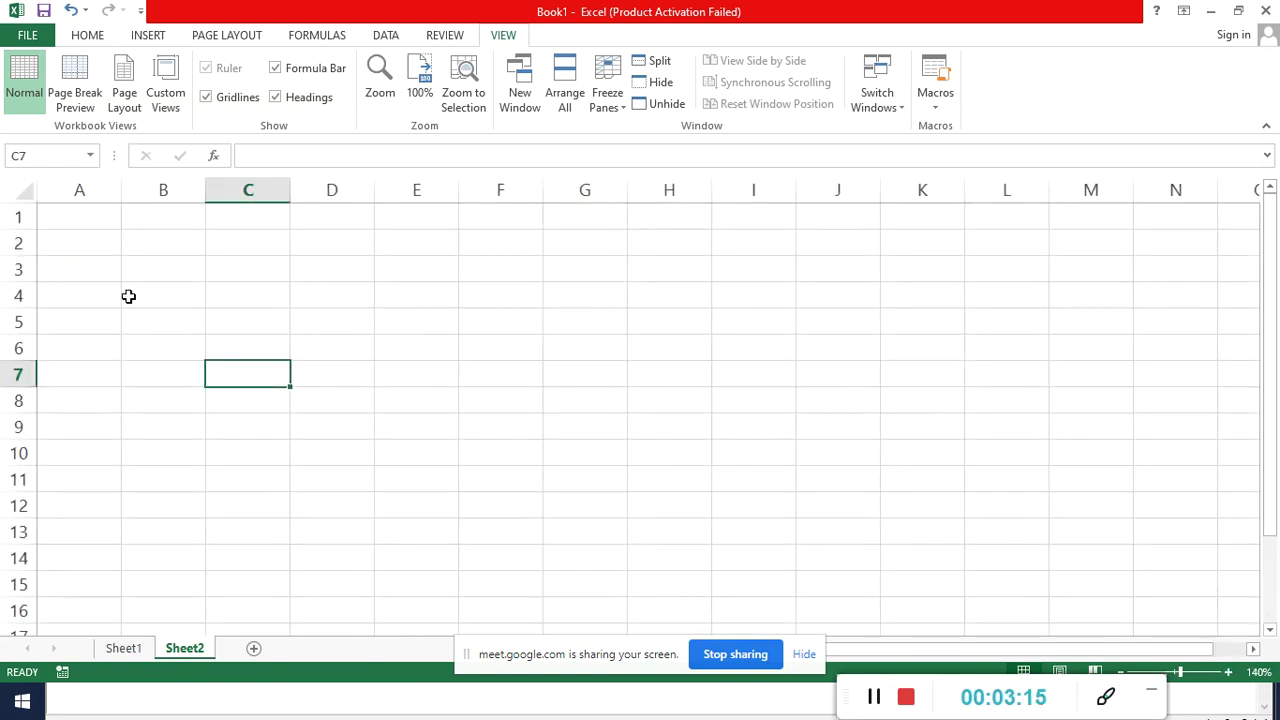
left_click(92, 218)
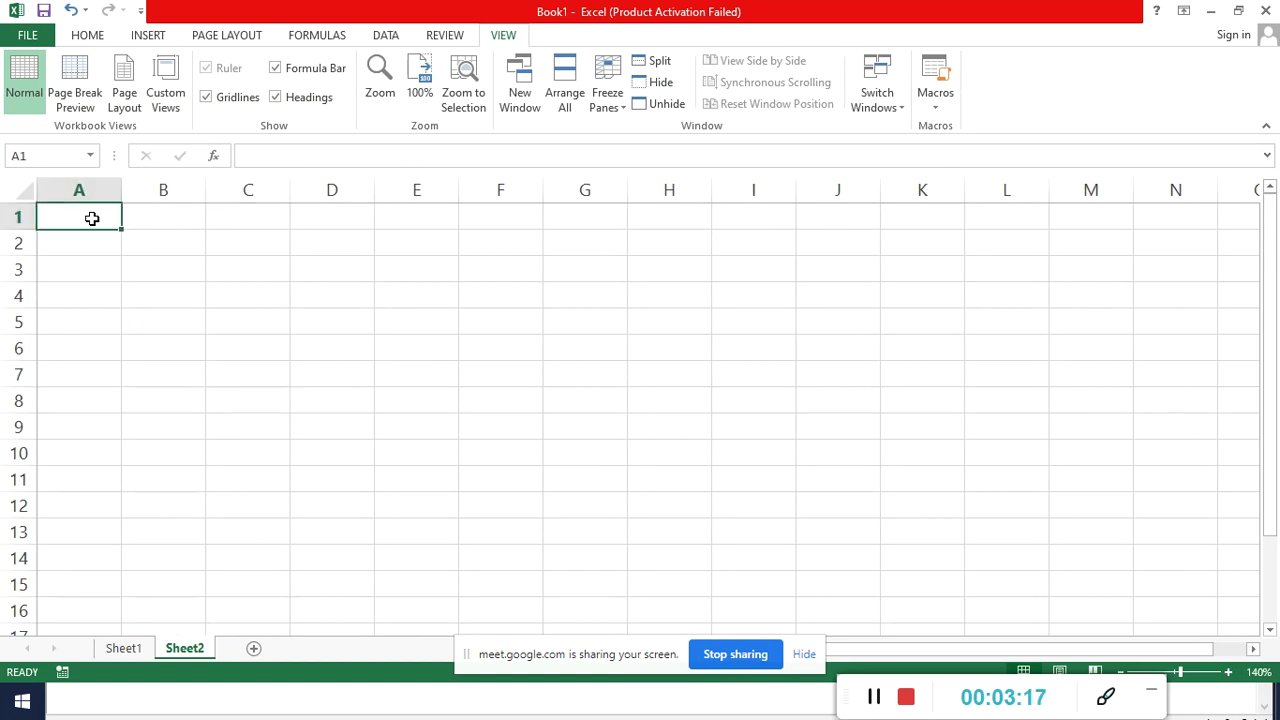
left_click(91, 240)
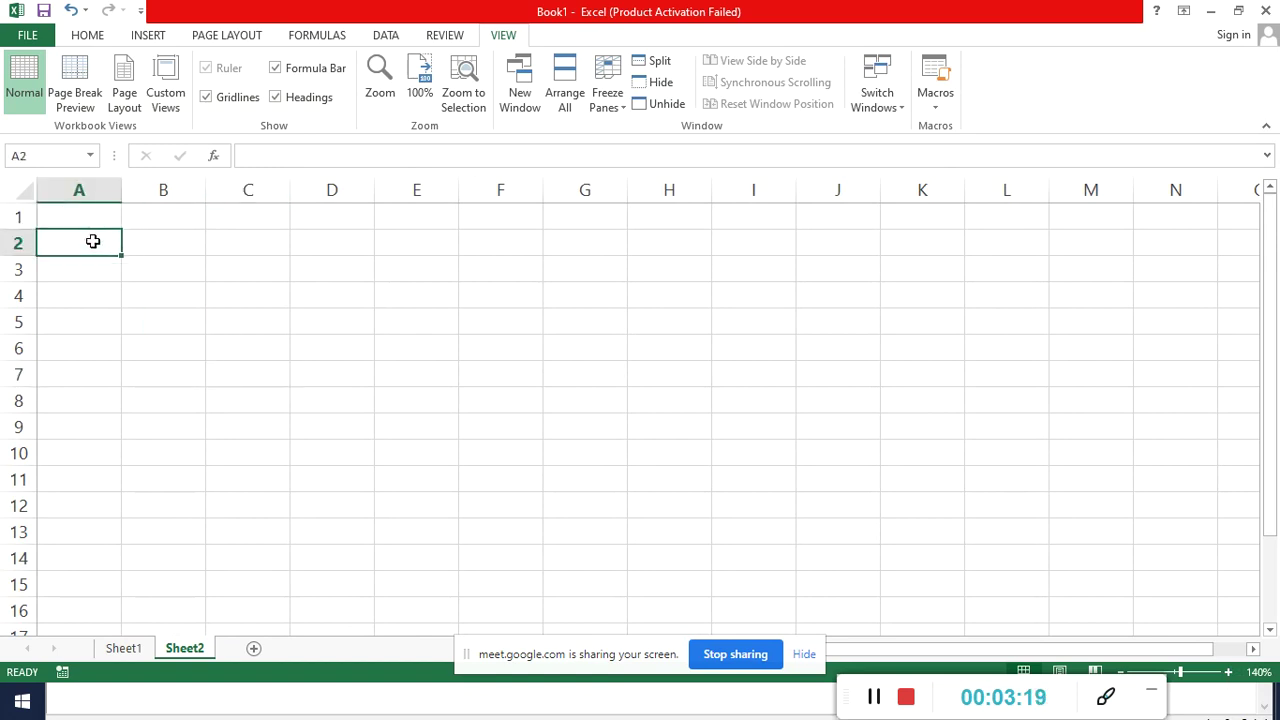
left_click(937, 98)
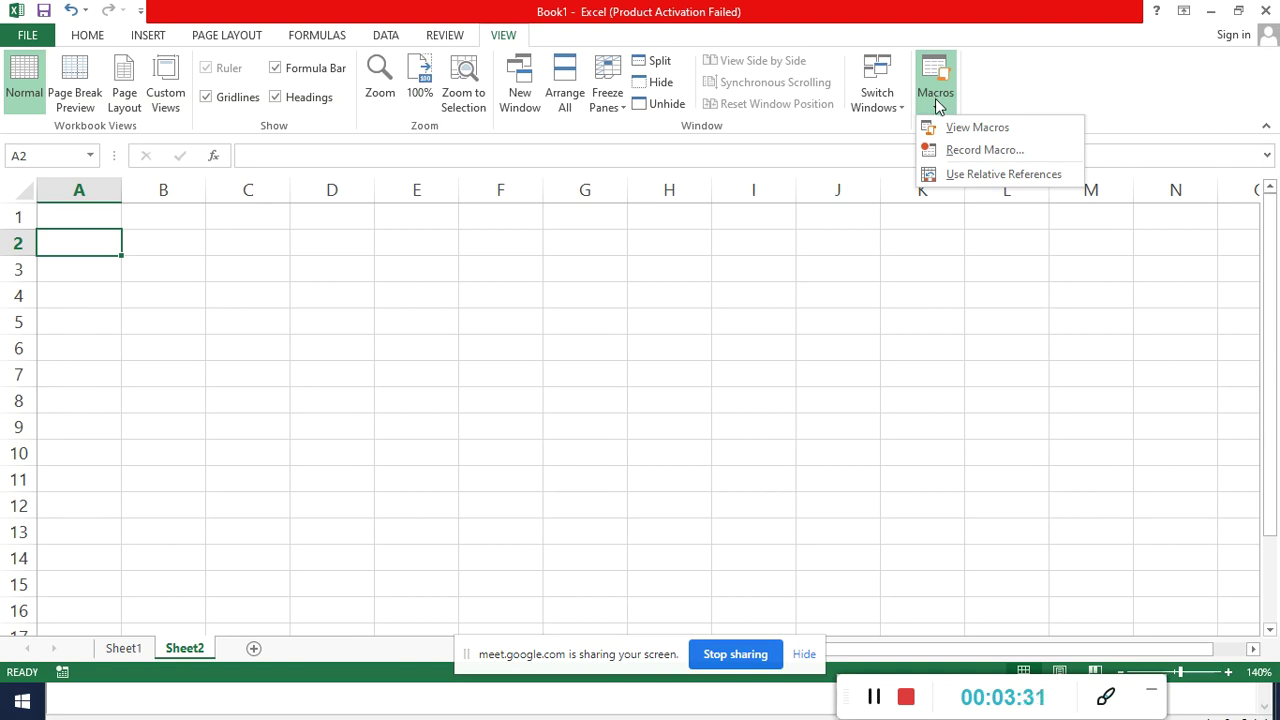
left_click(957, 128)
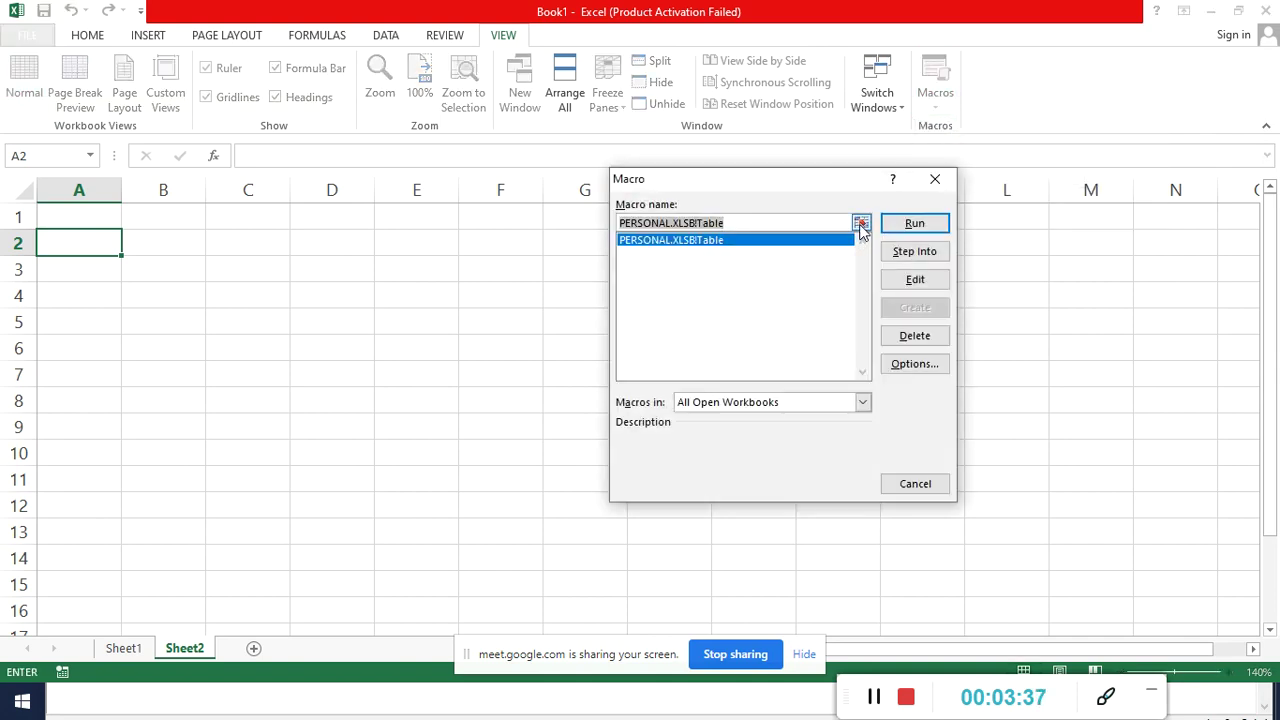
left_click(861, 224)
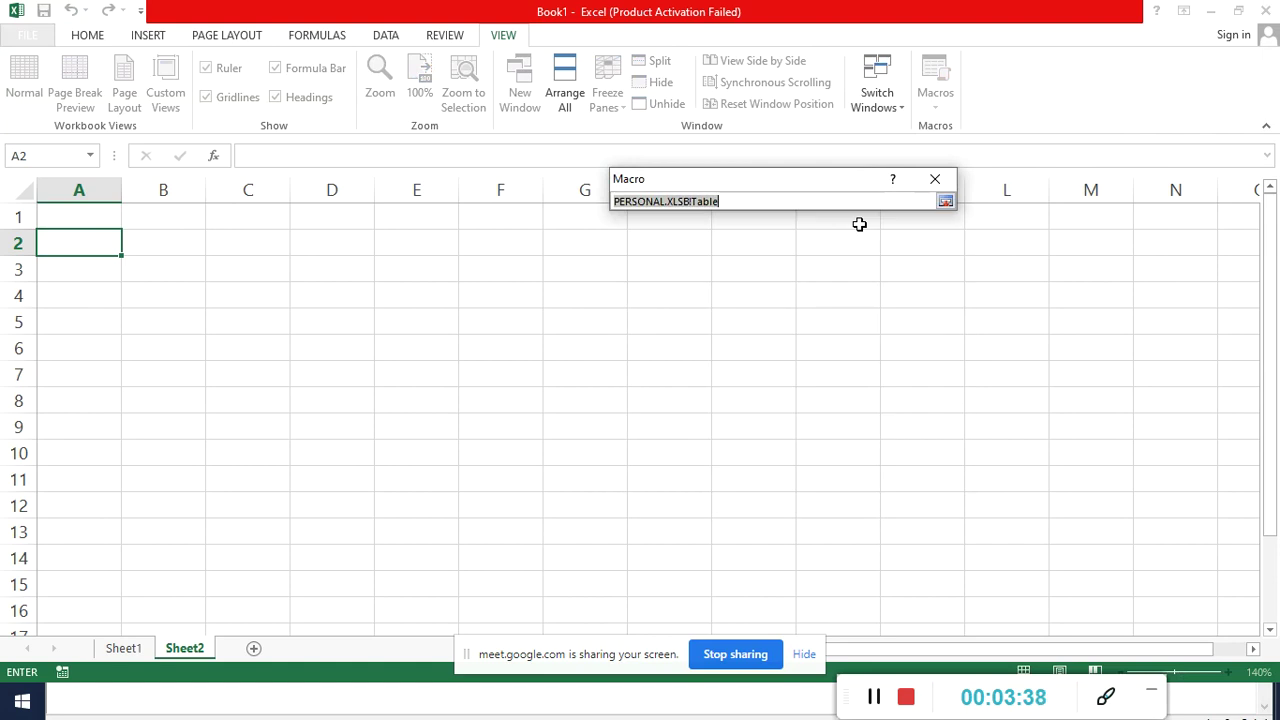
left_click(945, 201)
left_click(925, 230)
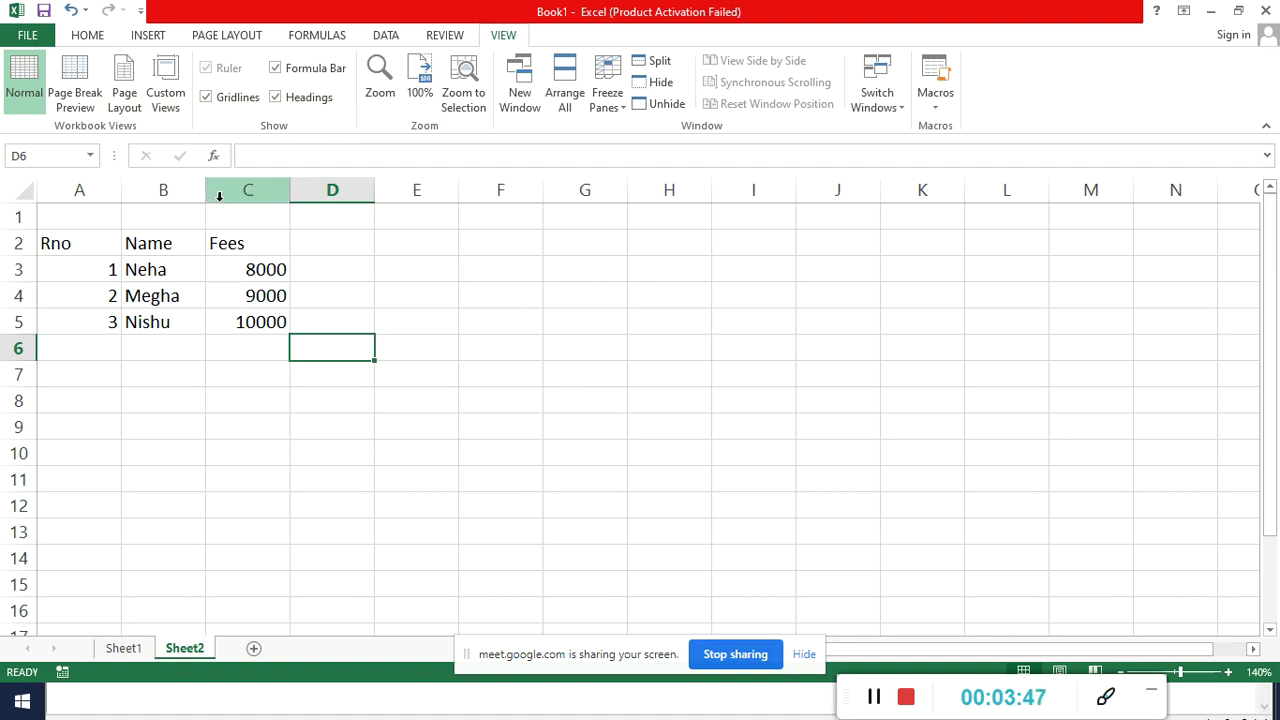
Add a new worksheet after Sheet2, keeping its default name
left_click(118, 650)
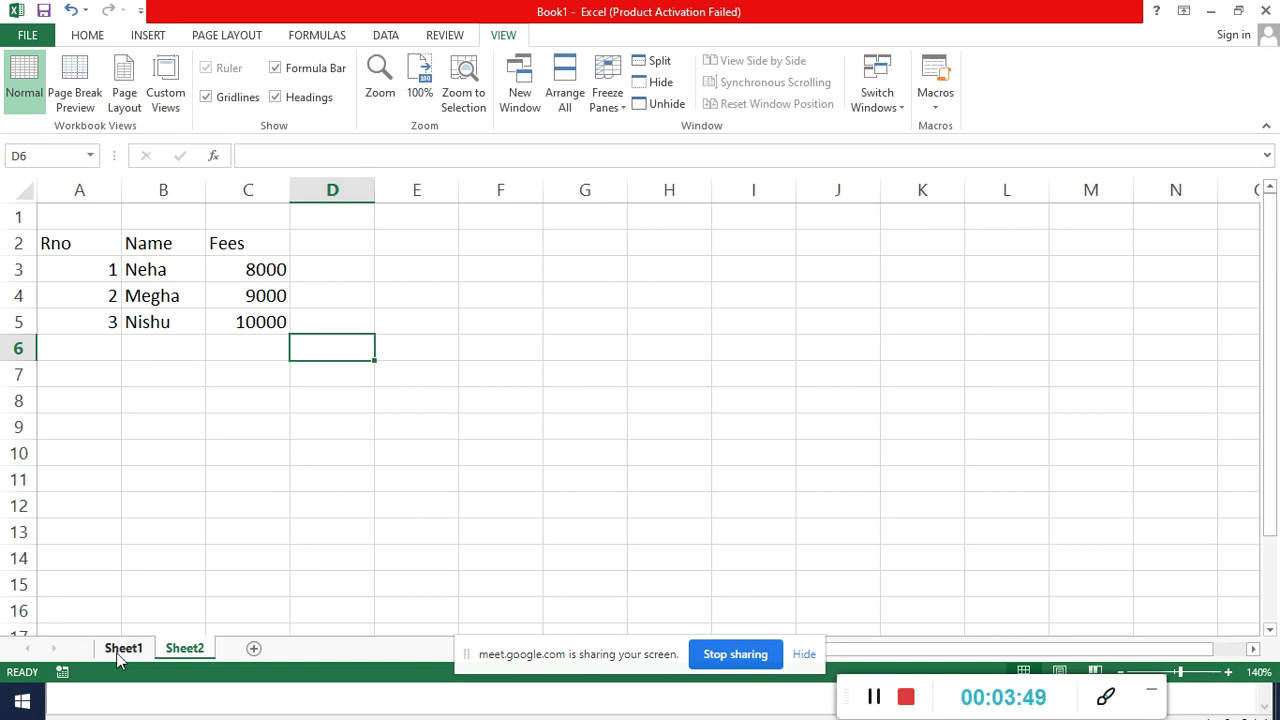
left_click(180, 648)
left_click(253, 648)
double_click(255, 648)
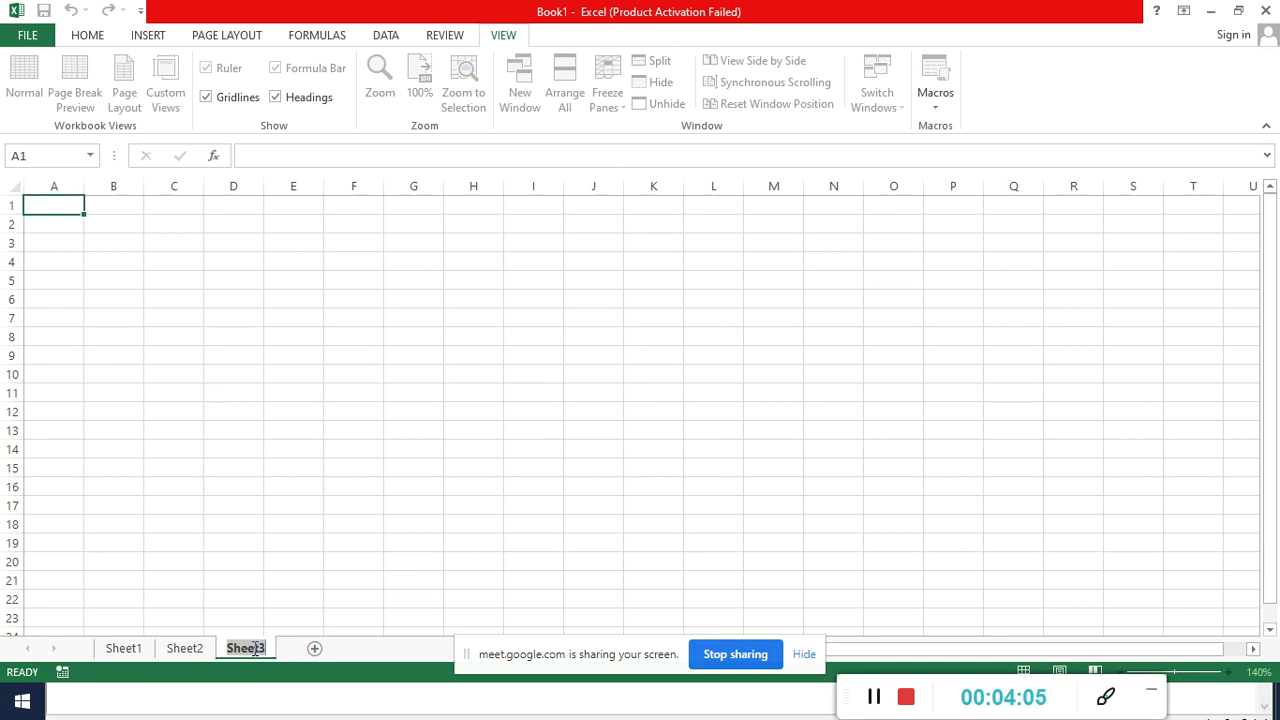
key("Return")
left_click(1060, 528)
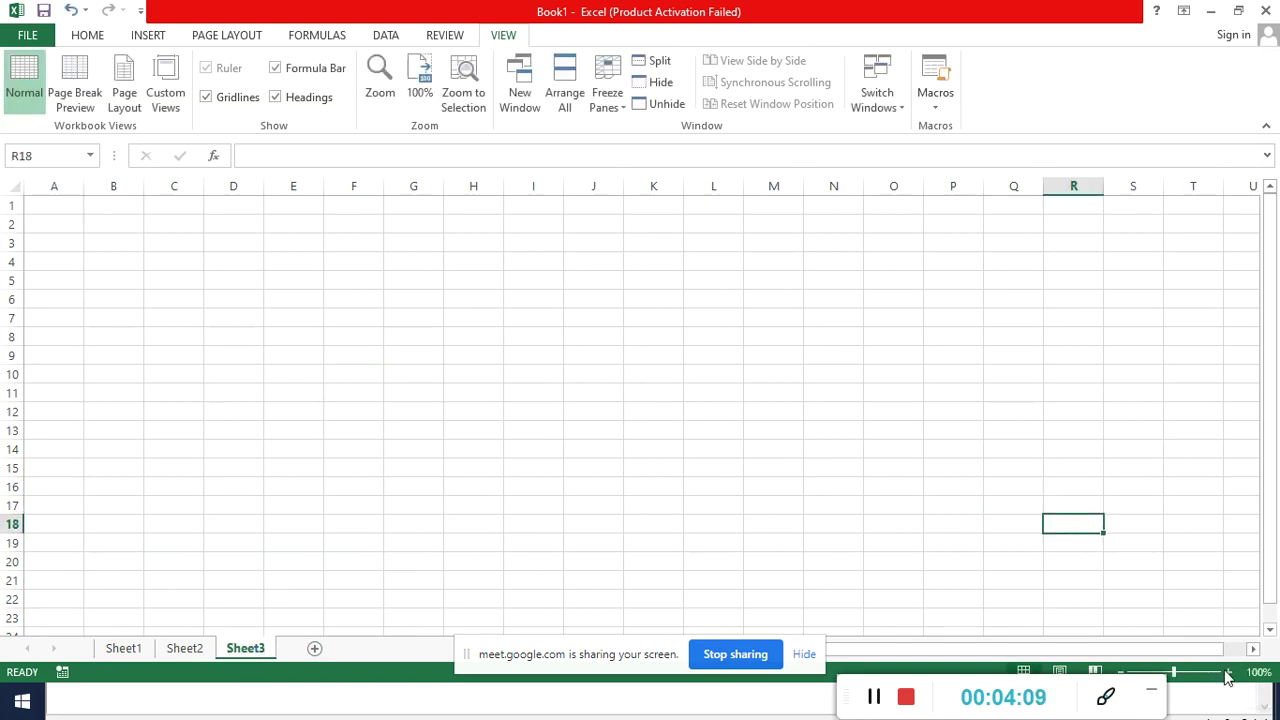
Run the PERSONAL.XLSB Table macro on Sheet3
scroll(1230, 680, "down", 2, "ctrl")
scroll(1230, 680, "up", 2, "ctrl")
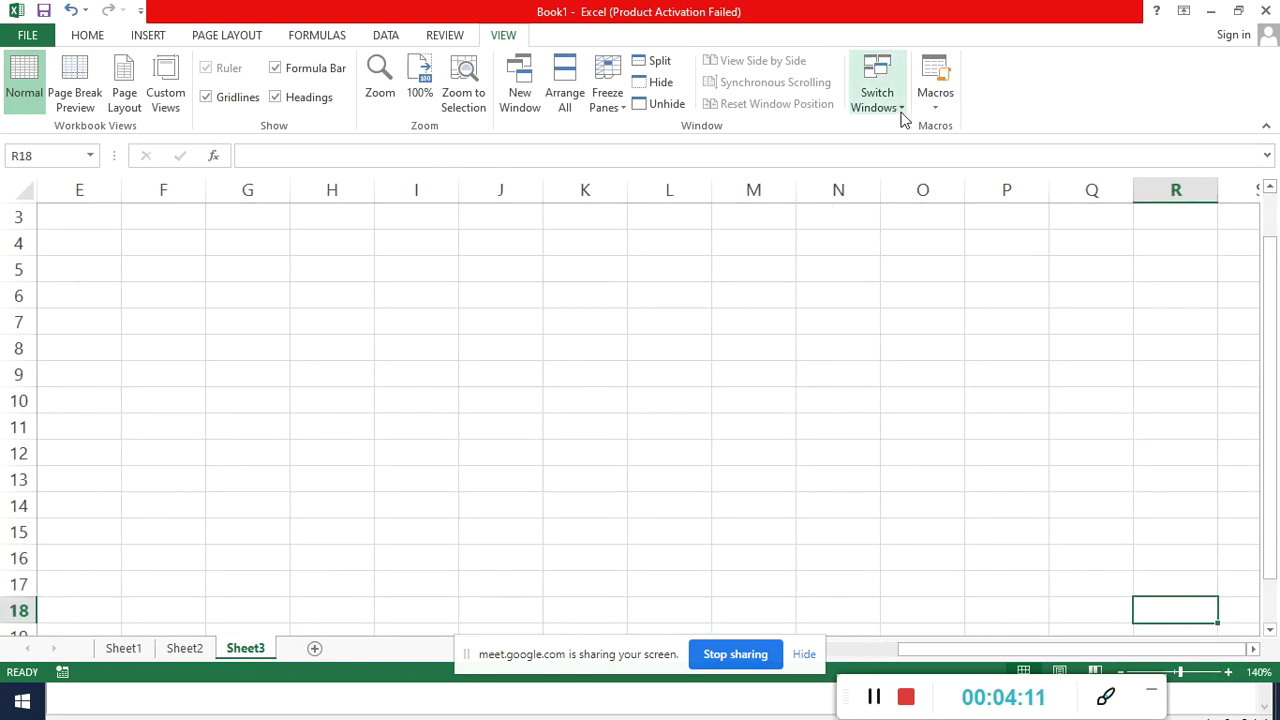
left_click(938, 106)
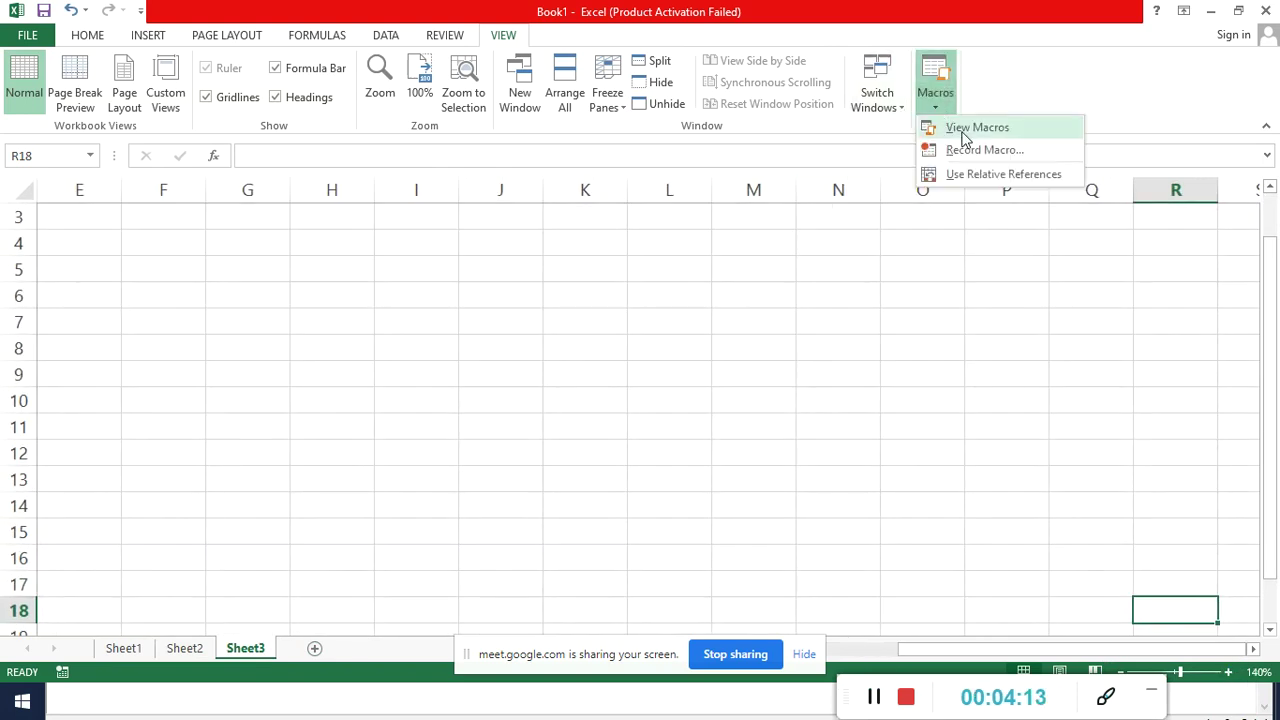
left_click(970, 128)
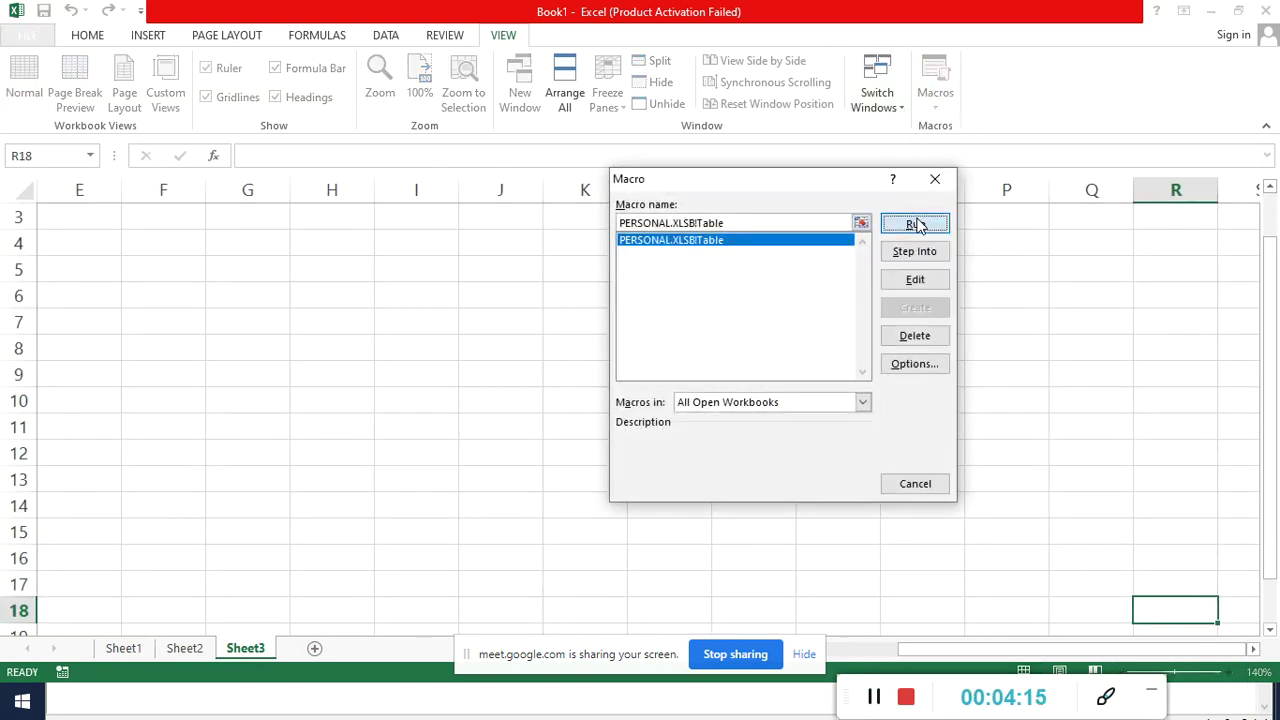
left_click(914, 224)
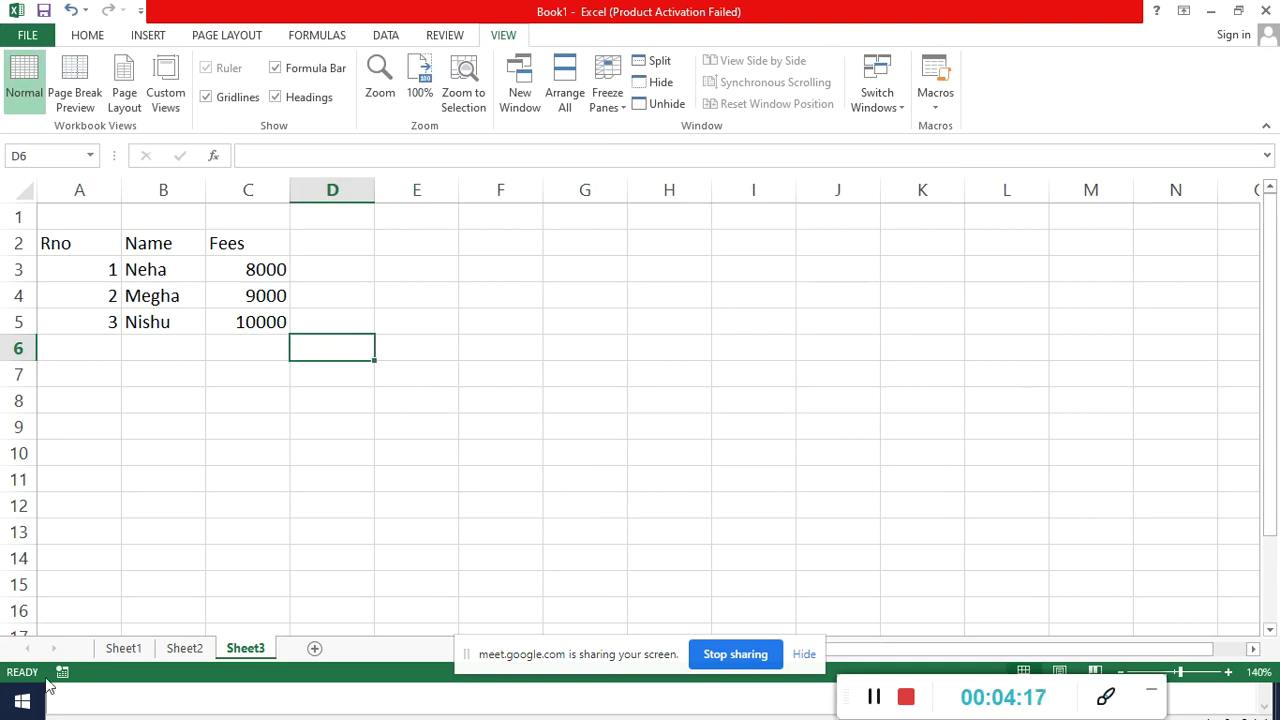
Compare the tables on Sheet1, Sheet2 and Sheet3
left_click(137, 649)
left_click(180, 648)
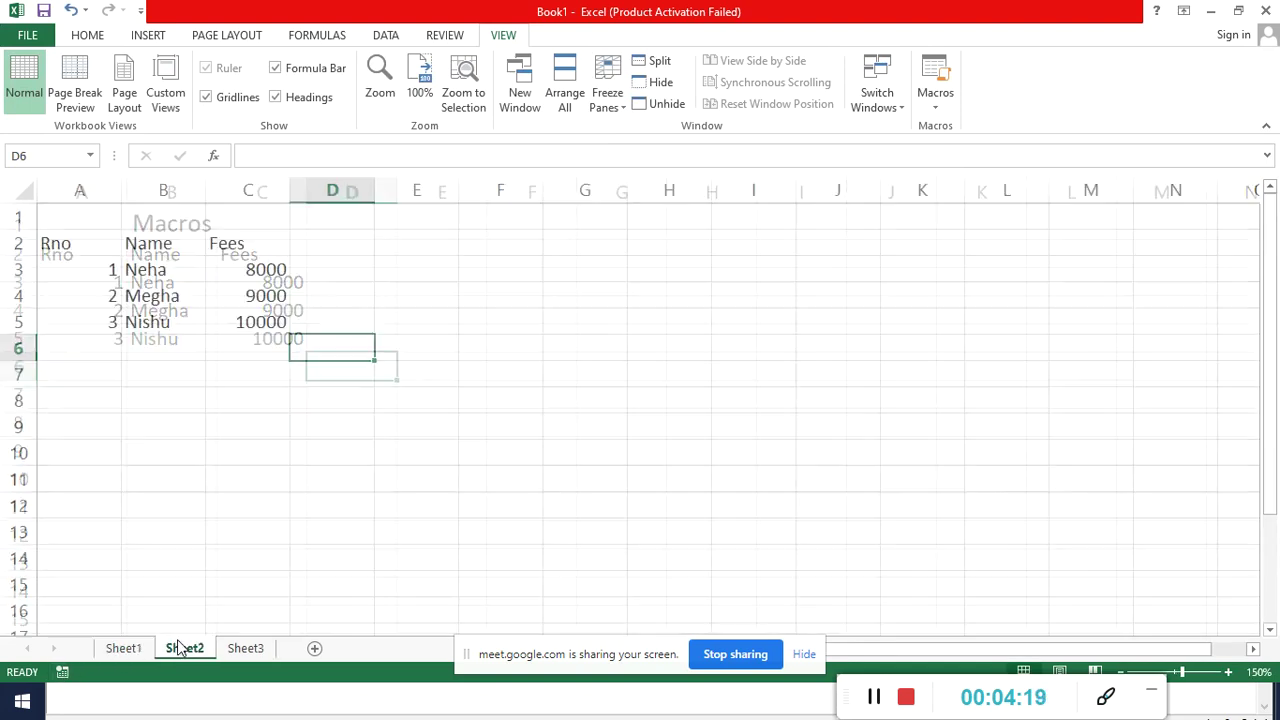
left_click(242, 648)
left_click(178, 649)
left_click(138, 649)
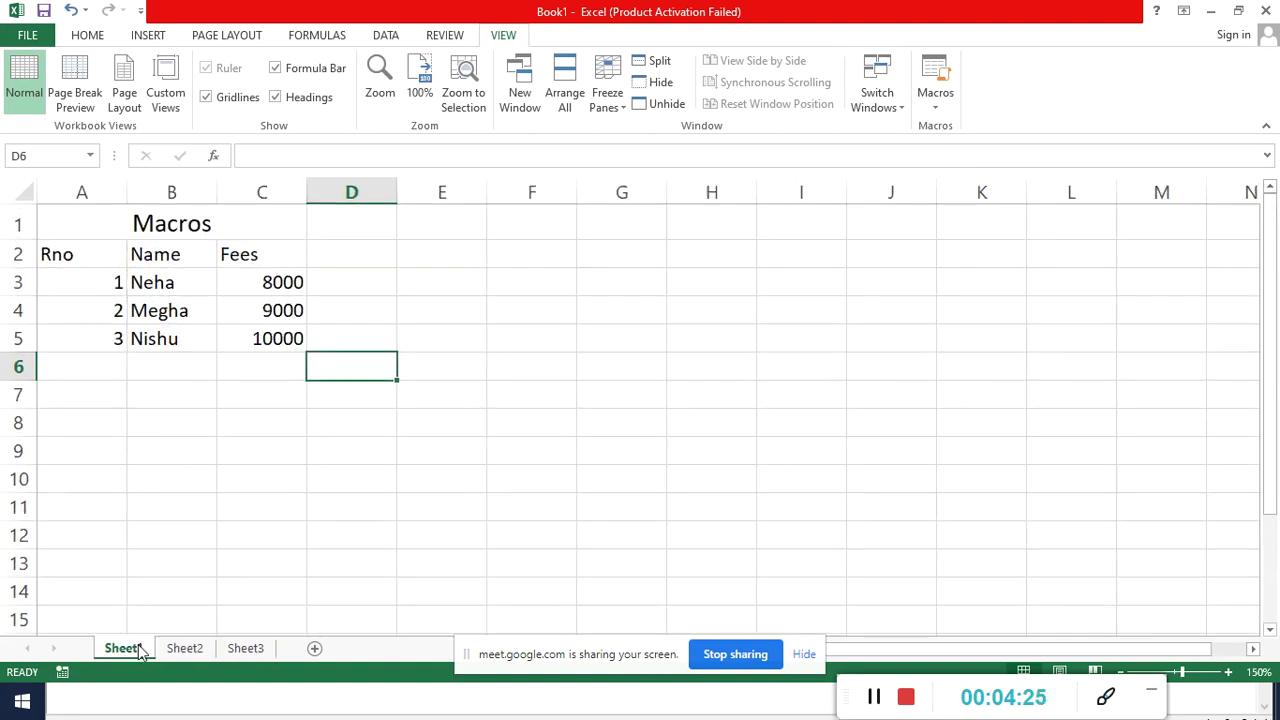
left_click(236, 652)
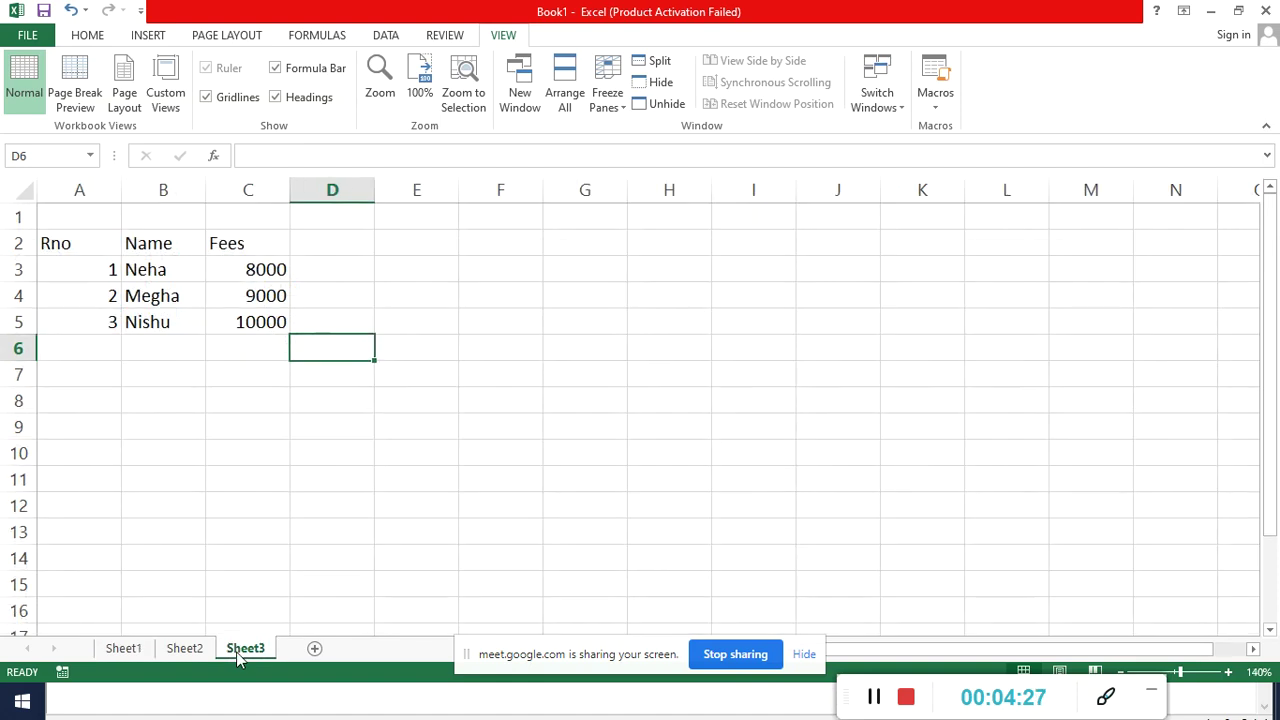
Add a new worksheet after Sheet3 and enter the headings Rno, Name and Fees in cells A1 to C1
left_click(314, 649)
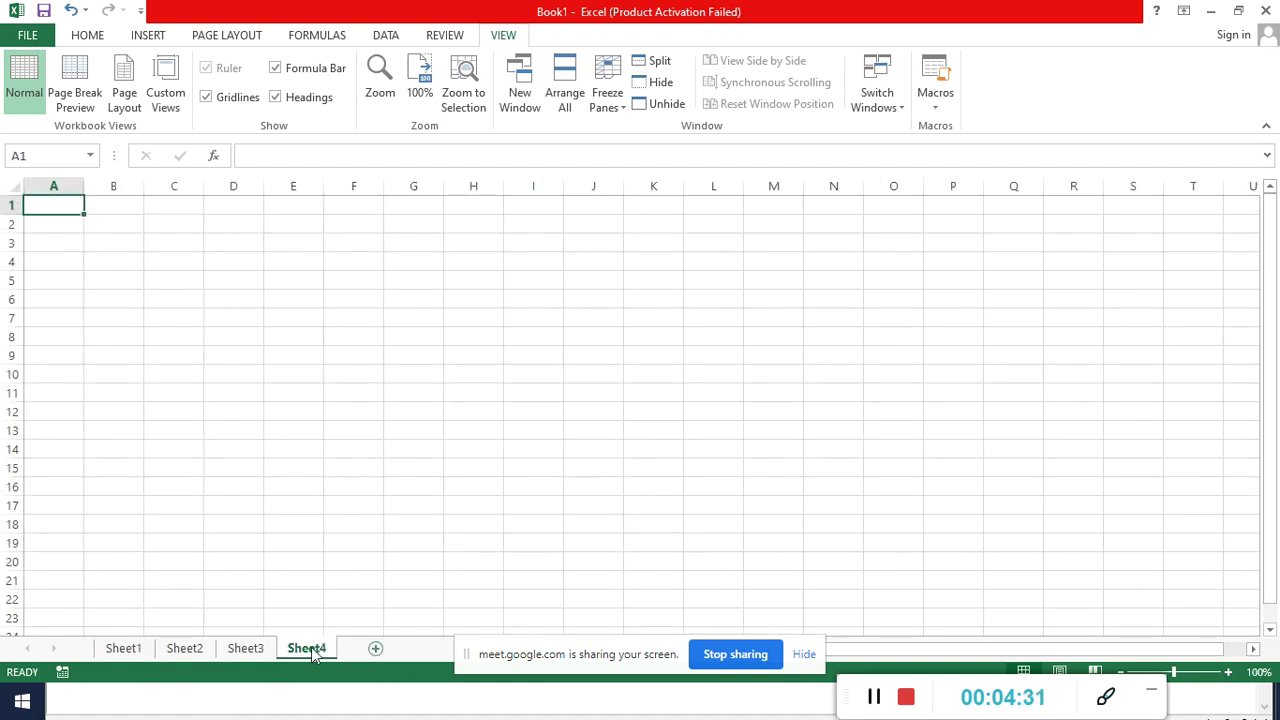
left_click(1229, 673)
left_click(1229, 673)
left_click(1229, 673)
left_click(1229, 673)
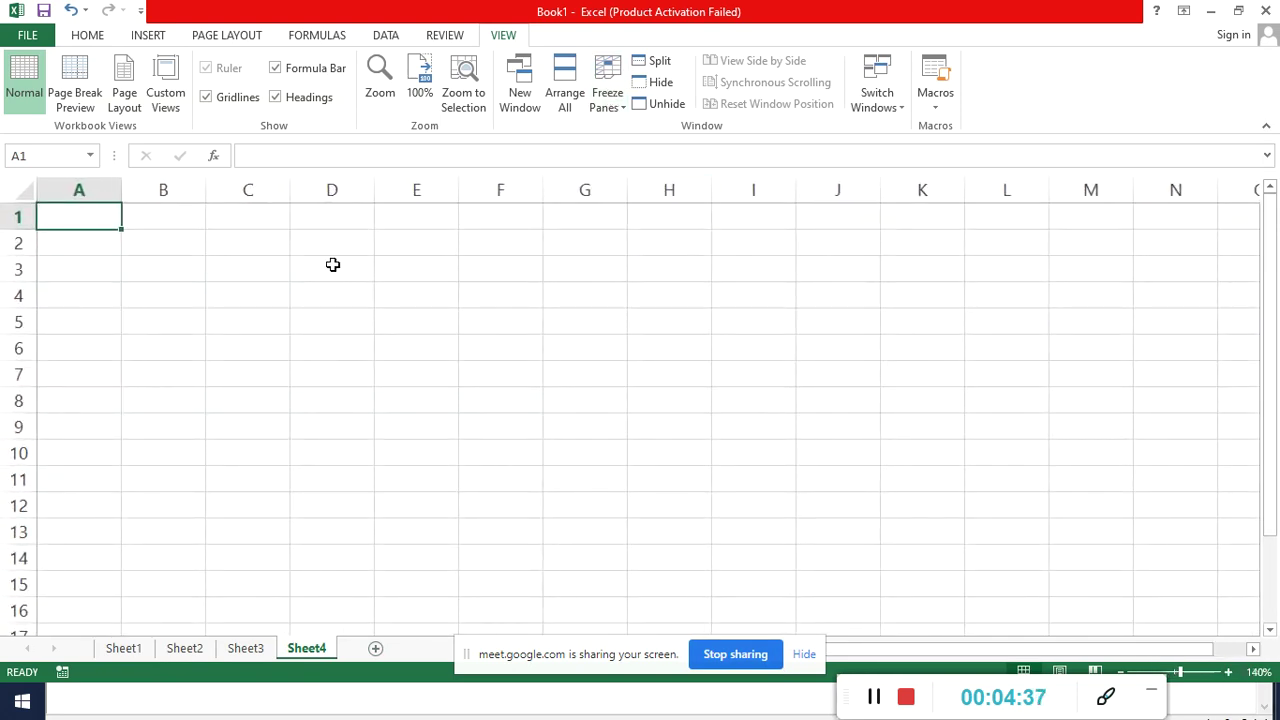
type("Rno")
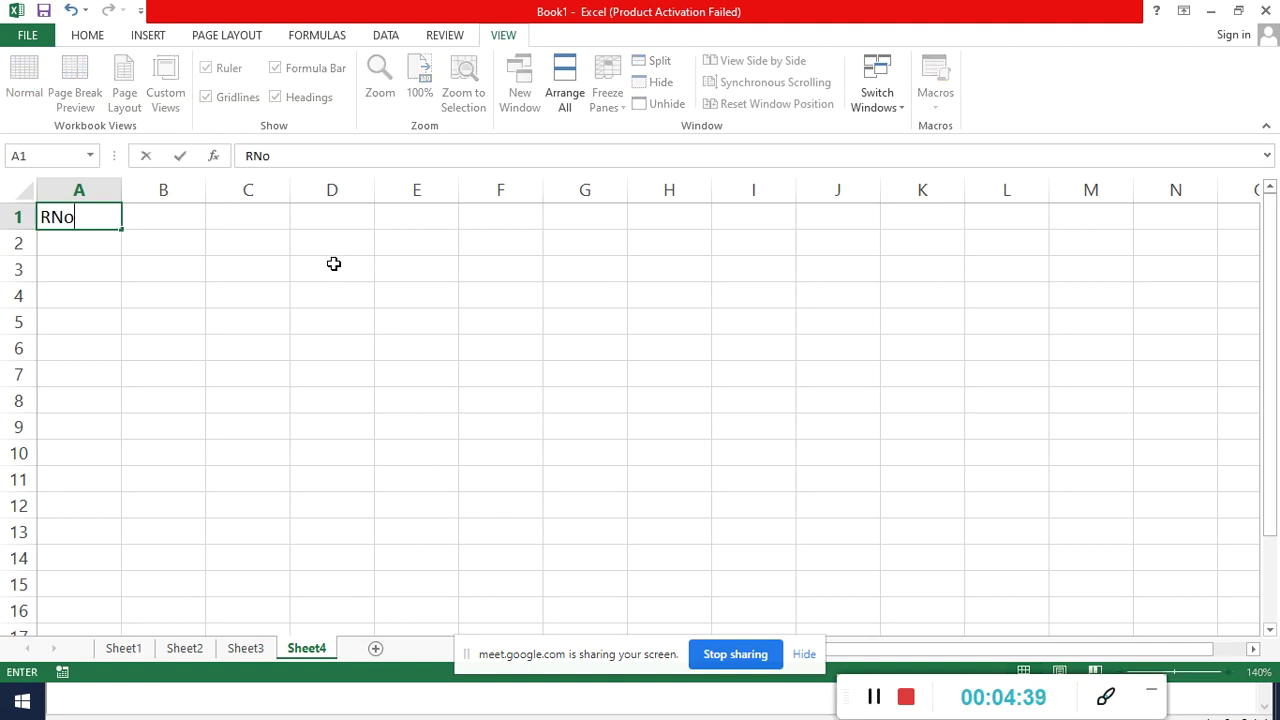
key("Tab")
type("Name")
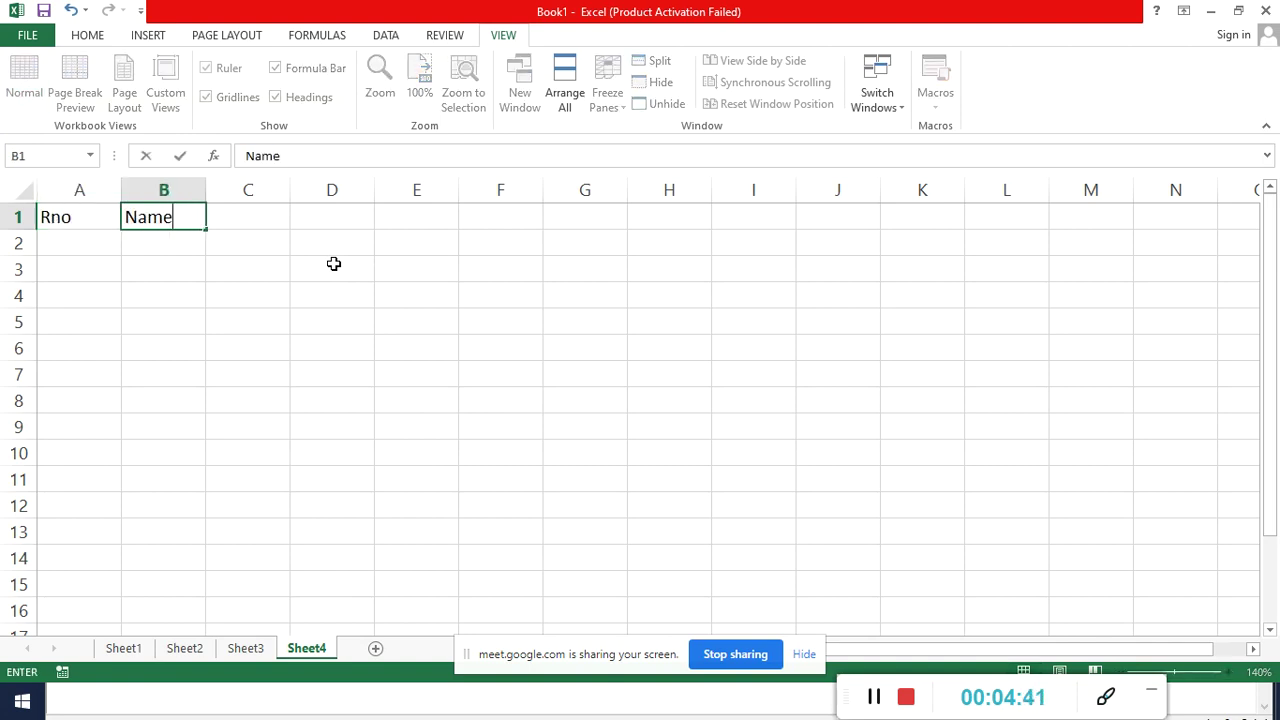
key("Tab")
type("Fees")
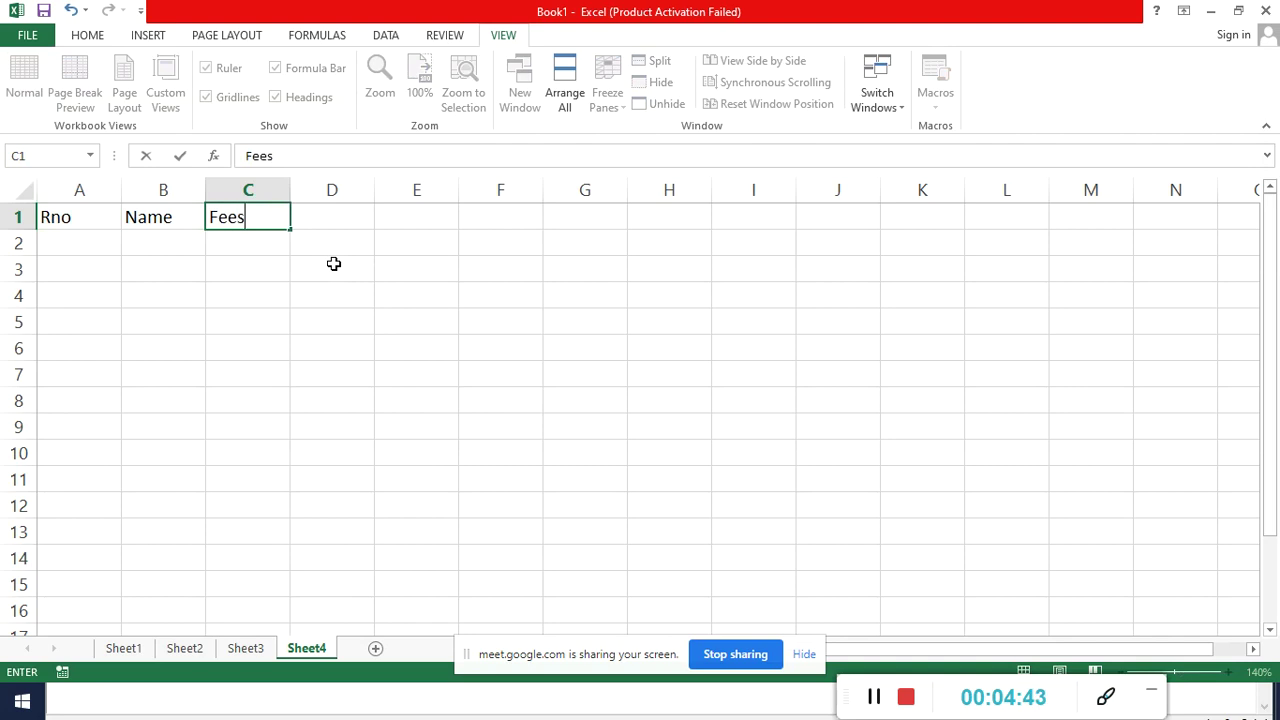
key("Tab")
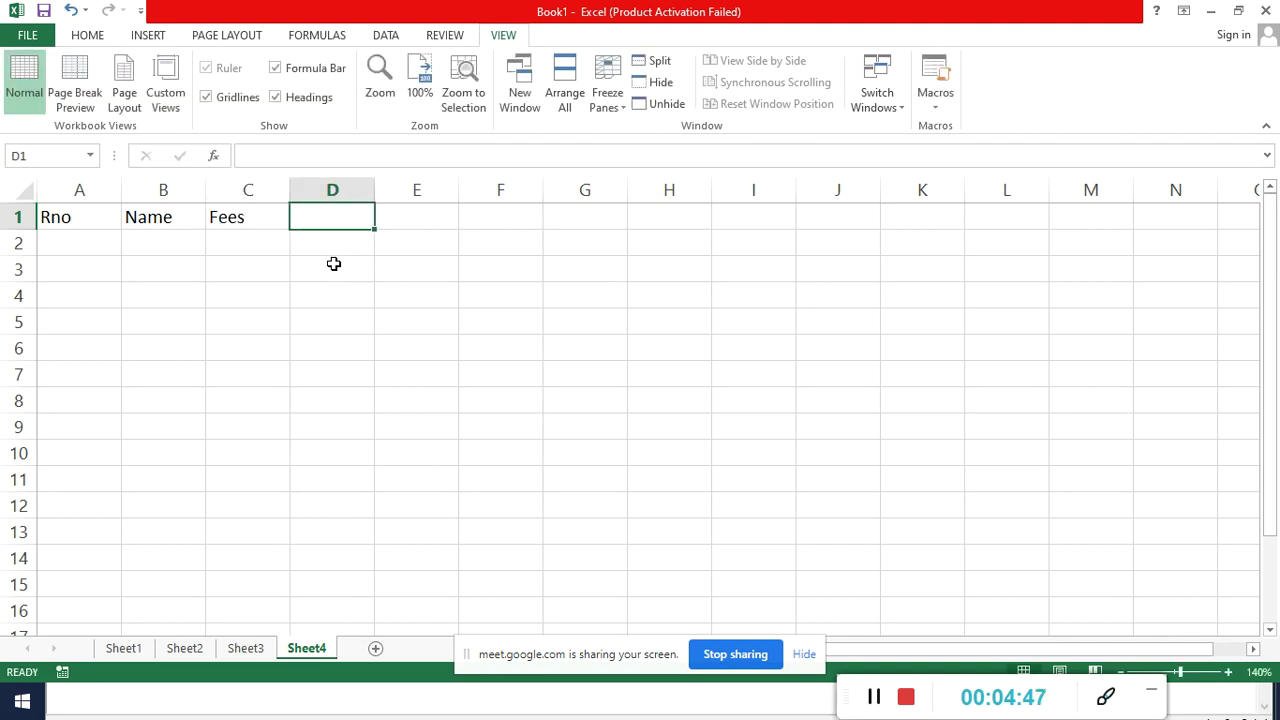
Enter 1, 2 and 3 in cells A2 to A4 under the Rno heading
key("Down")
key("Left")
key("Left")
key("Left")
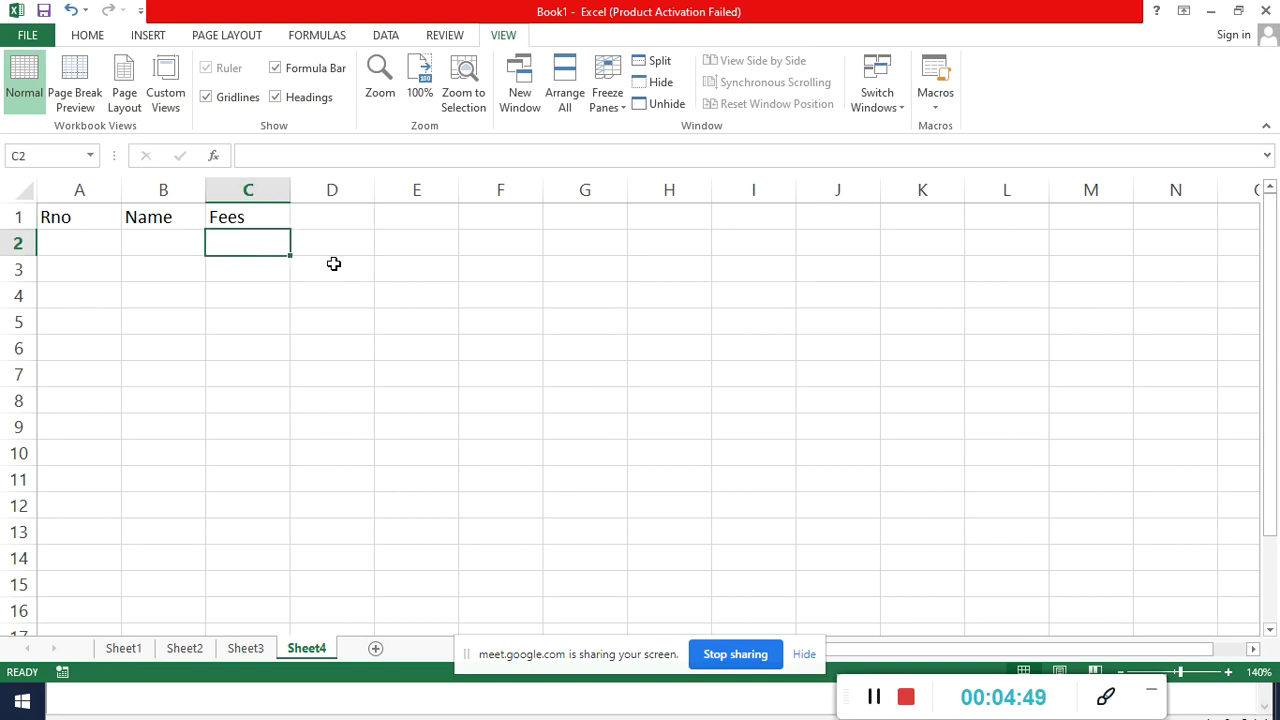
key("Up")
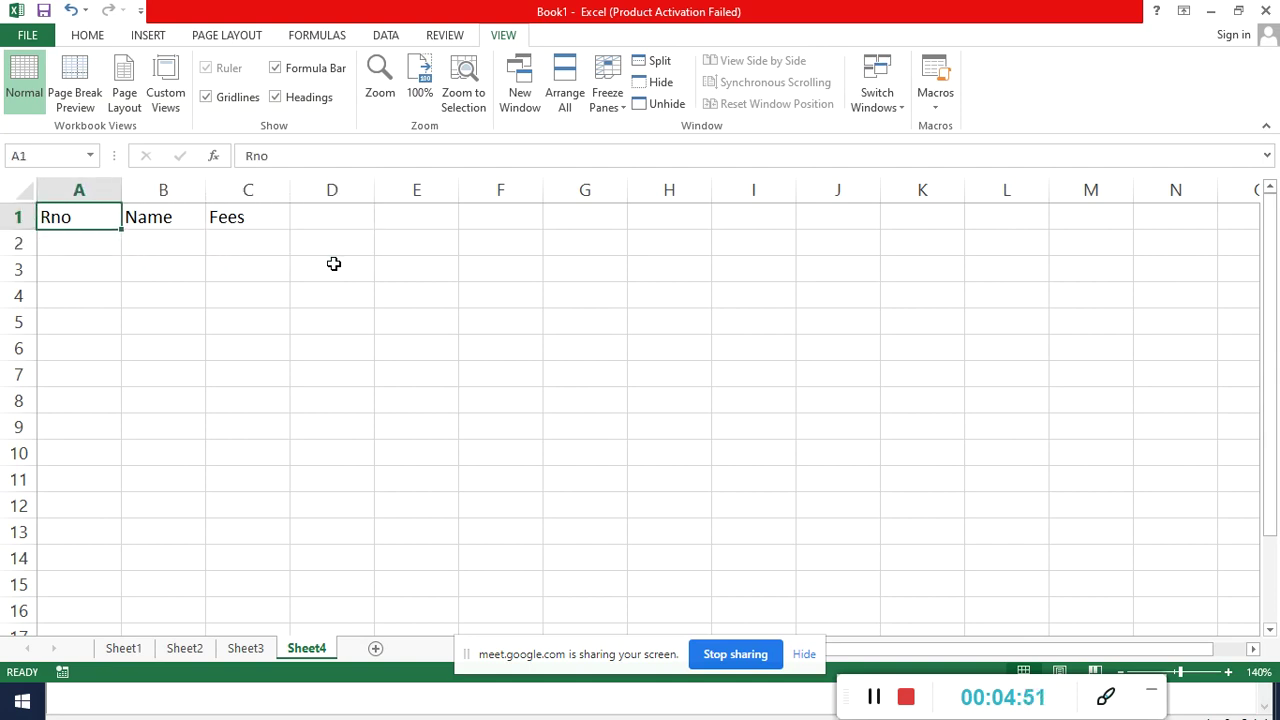
key("Right")
key("Right")
key("Left")
key("Left")
key("Down")
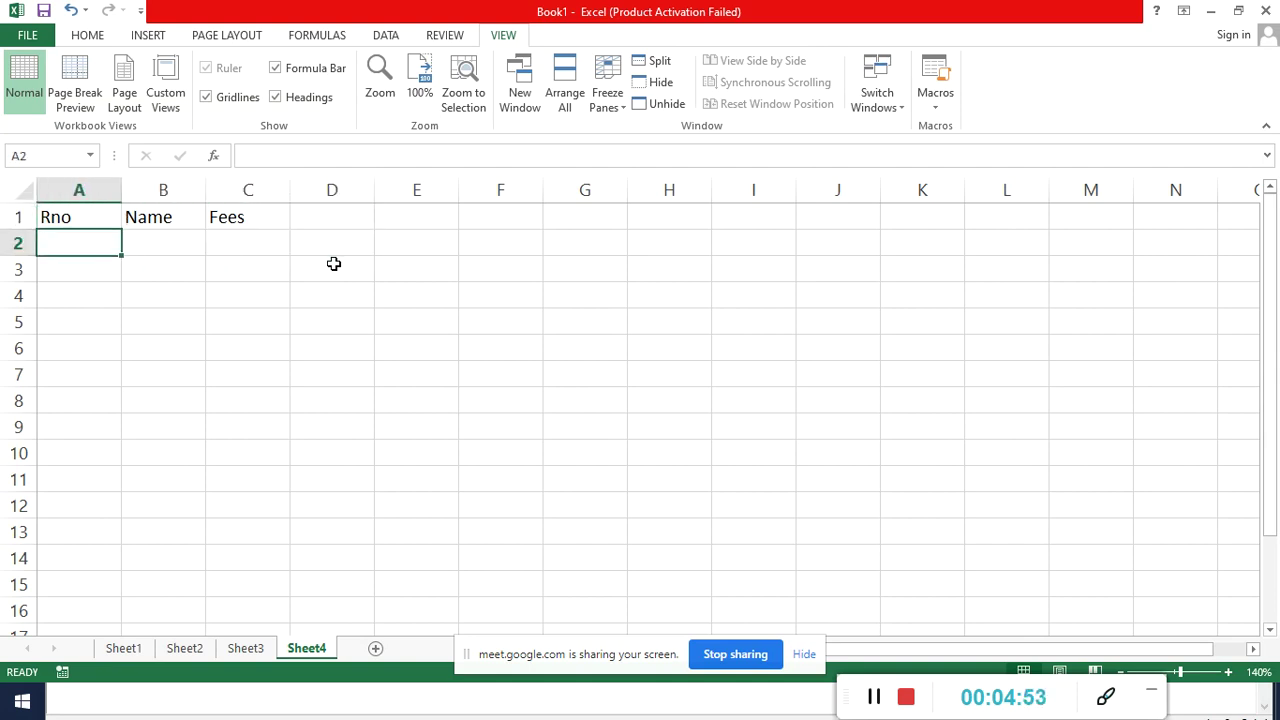
type("1")
key("Return")
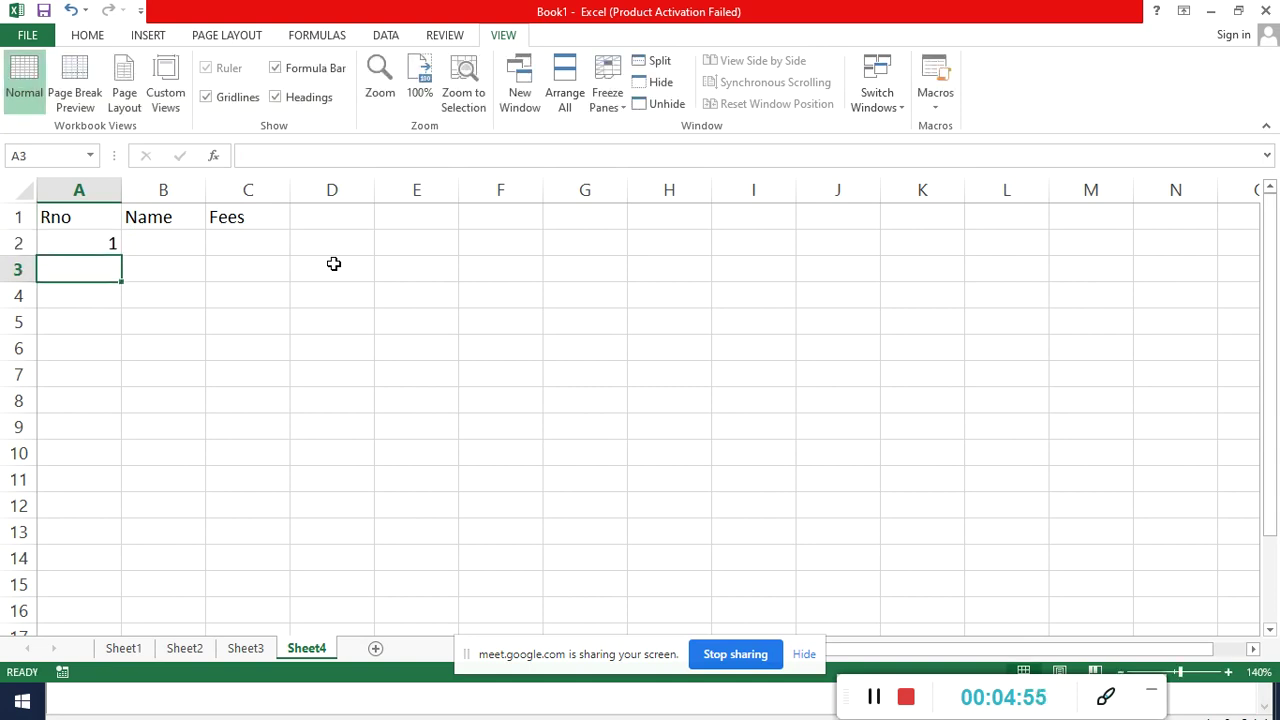
type("2")
key("Return")
type("3")
key("Return")
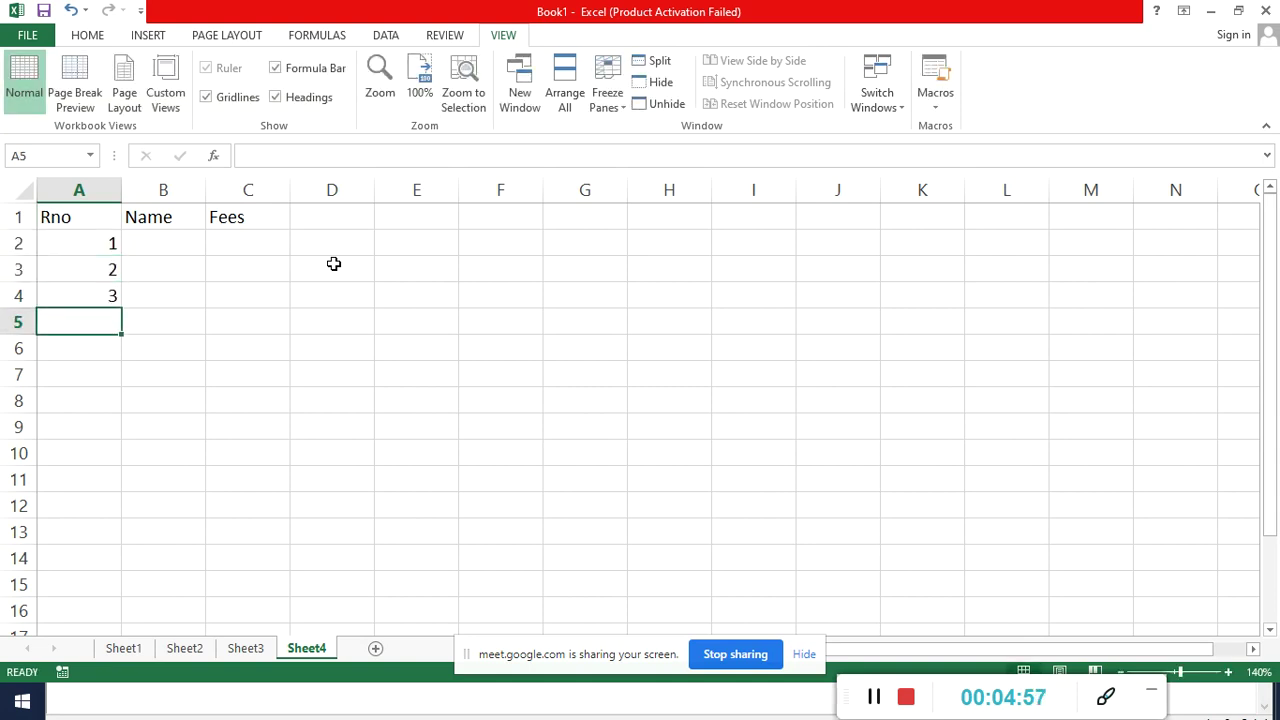
Extend the Rno number series from cells A3 and A4 down to 18 in cell A19
left_click(100, 257)
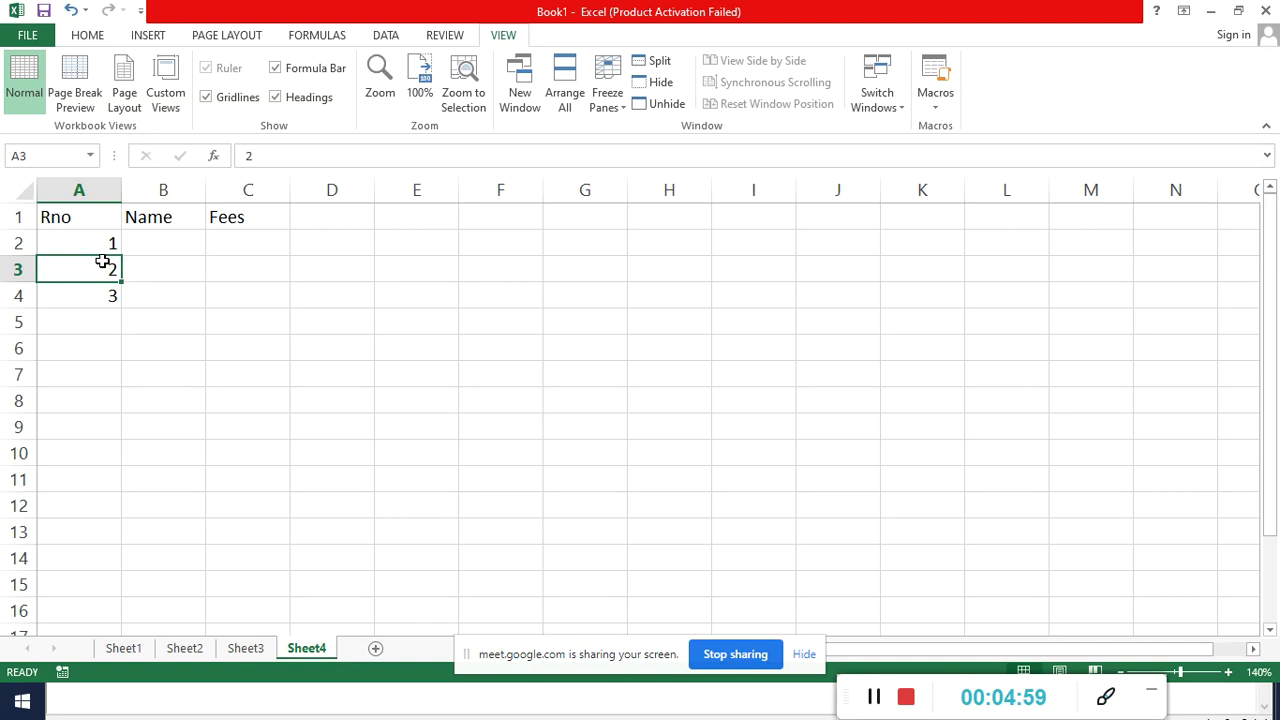
key("shift+Down")
left_click_drag(120, 312, 106, 590)
left_click(87, 451)
Enter the first student's name in cell B2 under the Name heading
key("Up")
key("Up")
key("Up")
key("Up")
key("Up")
key("Up")
key("Up")
key("Up")
key("Up")
key("Up")
key("Up")
key("Up")
key("Up")
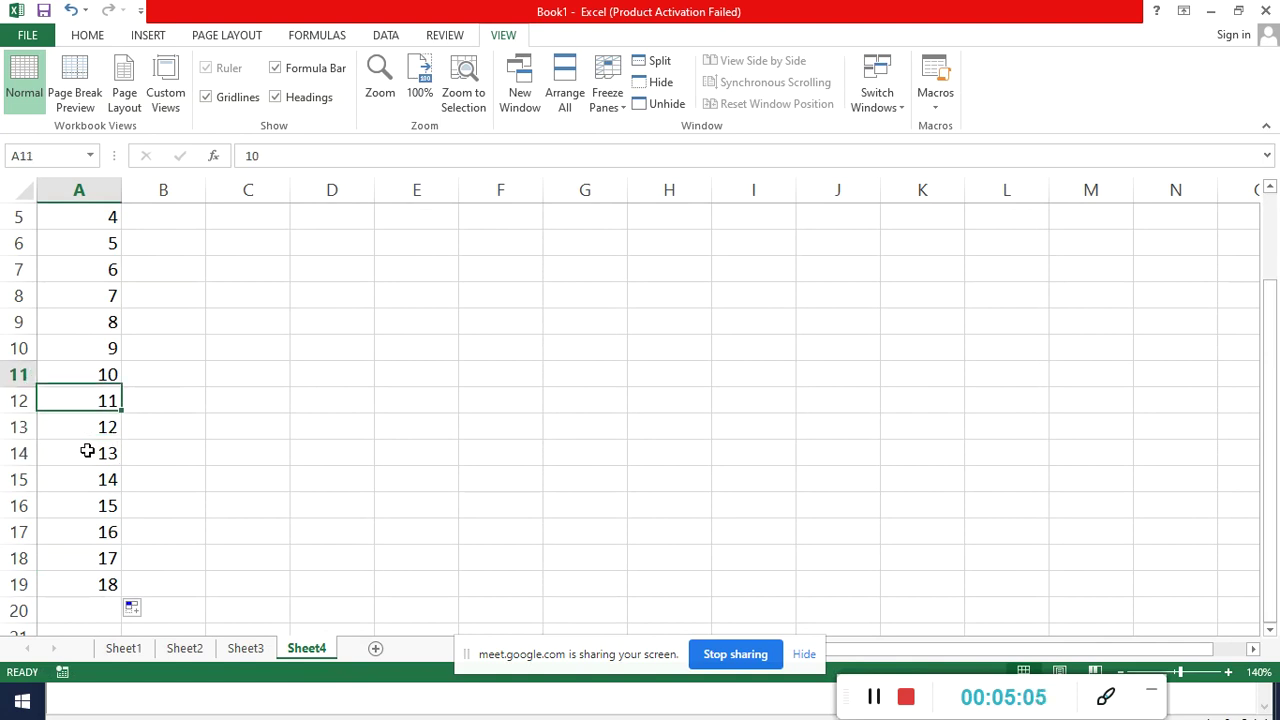
key("Right")
key("Down")
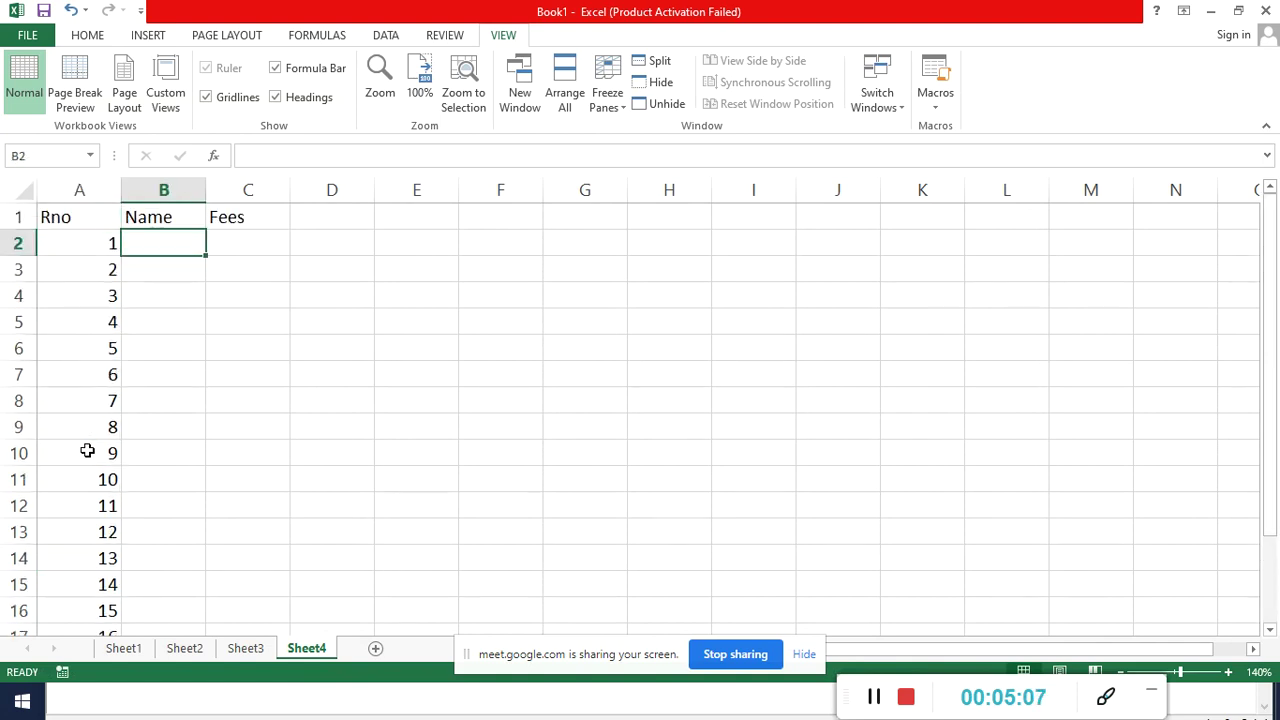
type("Neha")
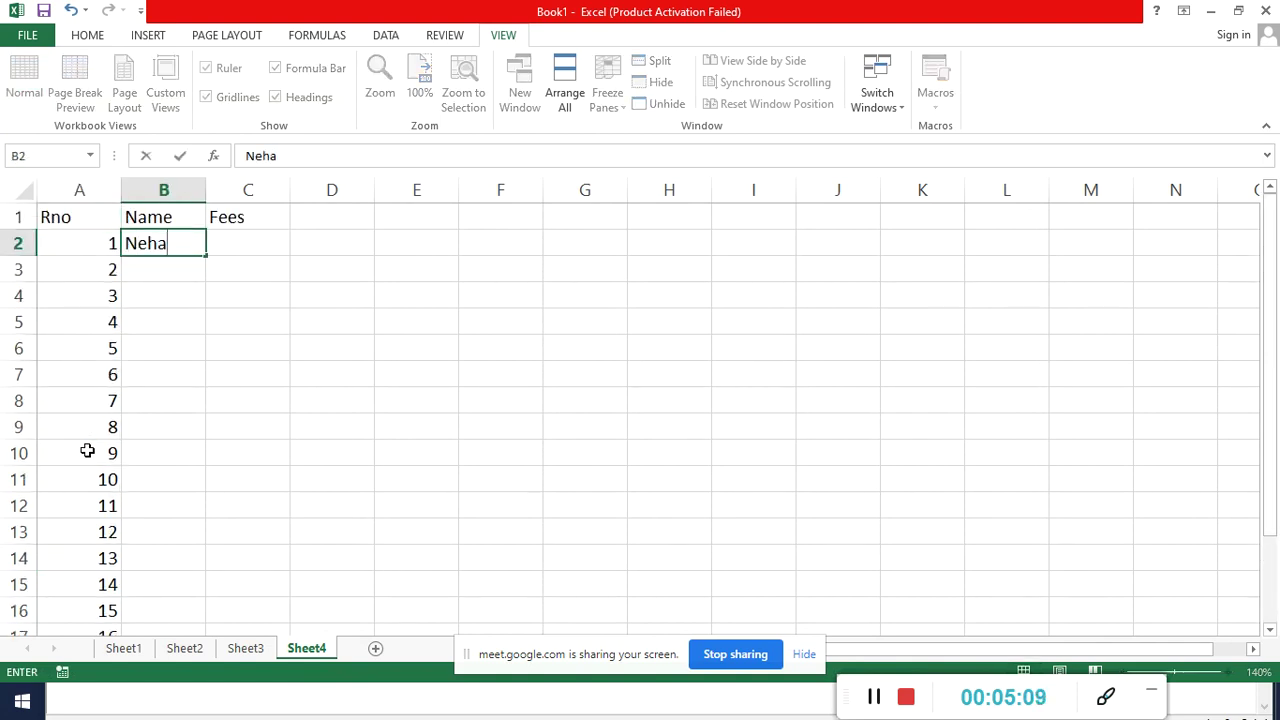
key("Return")
key("Down")
key("Down")
key("Down")
key("Down")
key("Down")
key("Down")
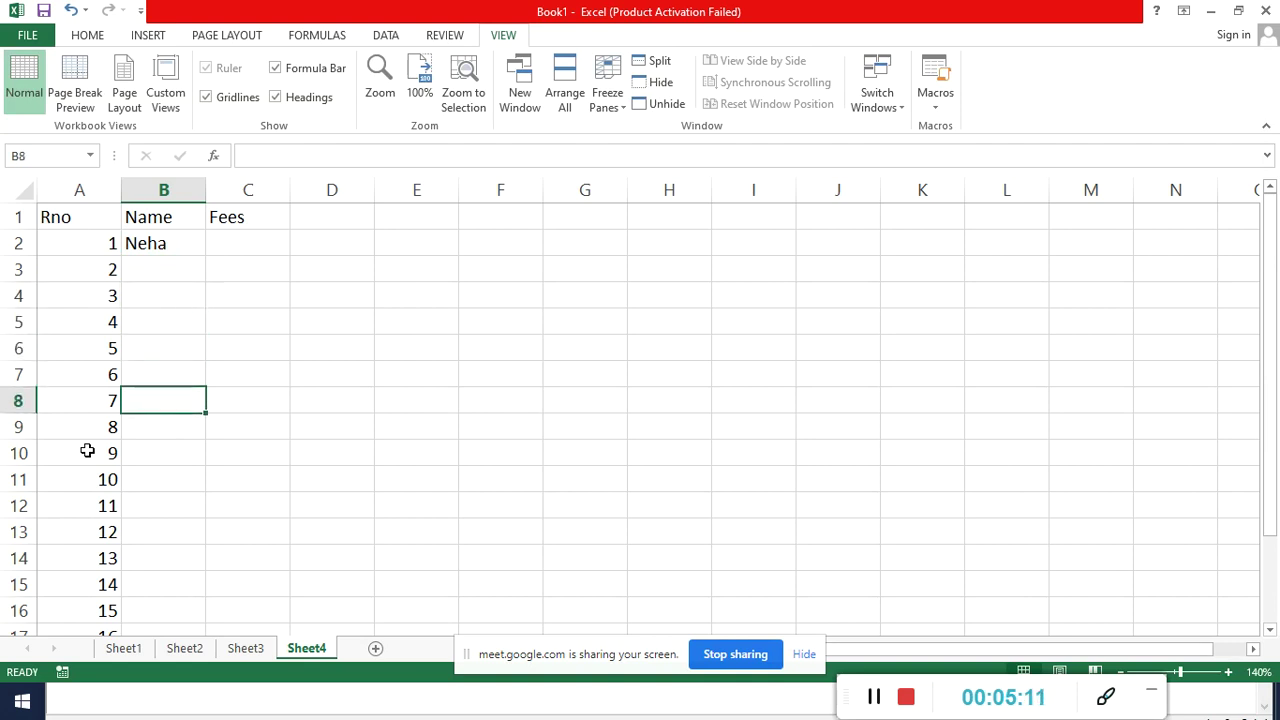
key("Down")
key("Down")
key("Down")
key("Down")
key("Down")
key("Down")
key("Down")
key("Down")
key("Down")
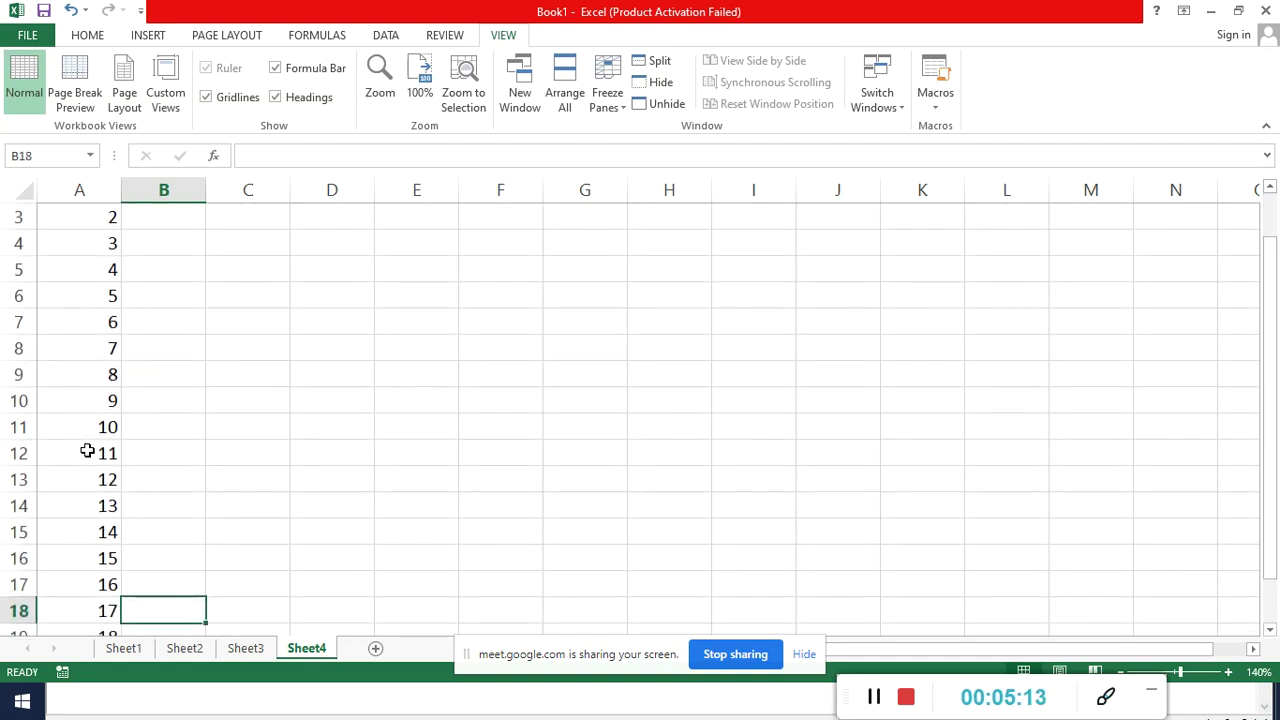
key("Left")
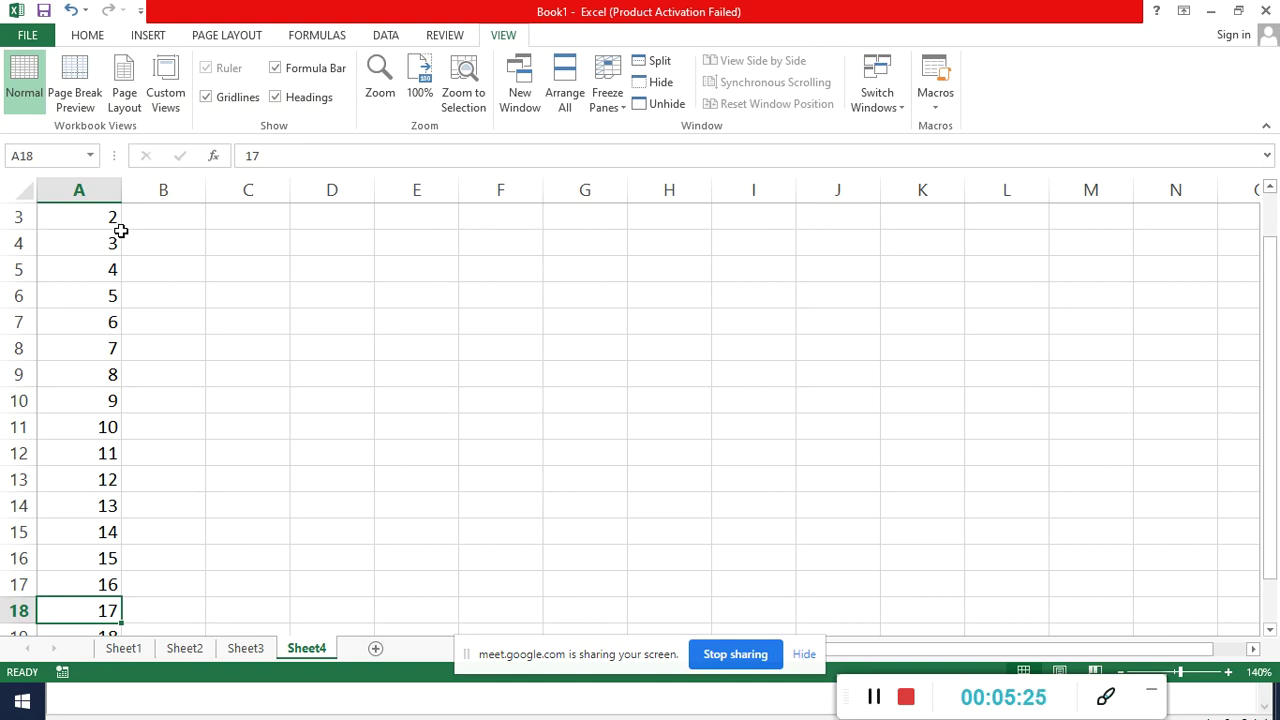
Examine the Rno and Name columns upward from row 8 to the headings in row 1
left_click(193, 381)
key("Up")
key("Up")
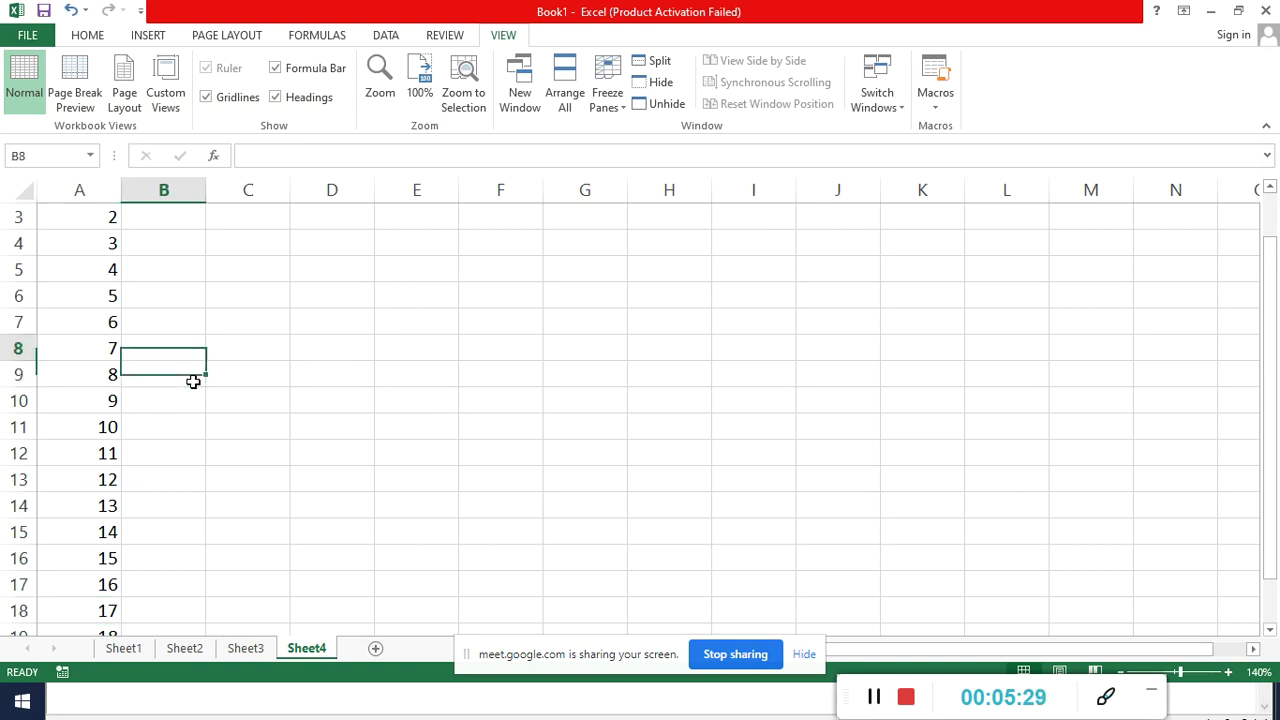
key("Up")
key("Up")
key("Up")
key("Up")
key("Up")
key("Up")
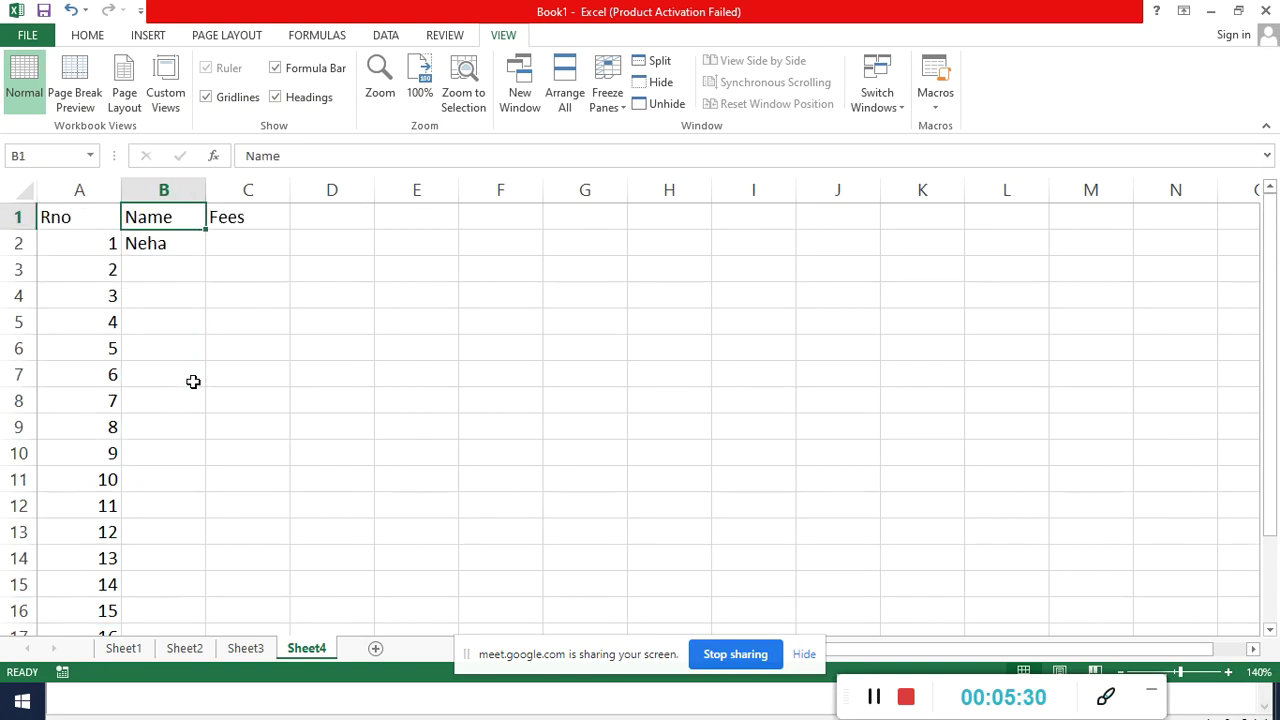
Insert a blank sheet row above the Rno, Name and Fees headings and select its cells A1 to C1
left_click(69, 218)
left_click(82, 37)
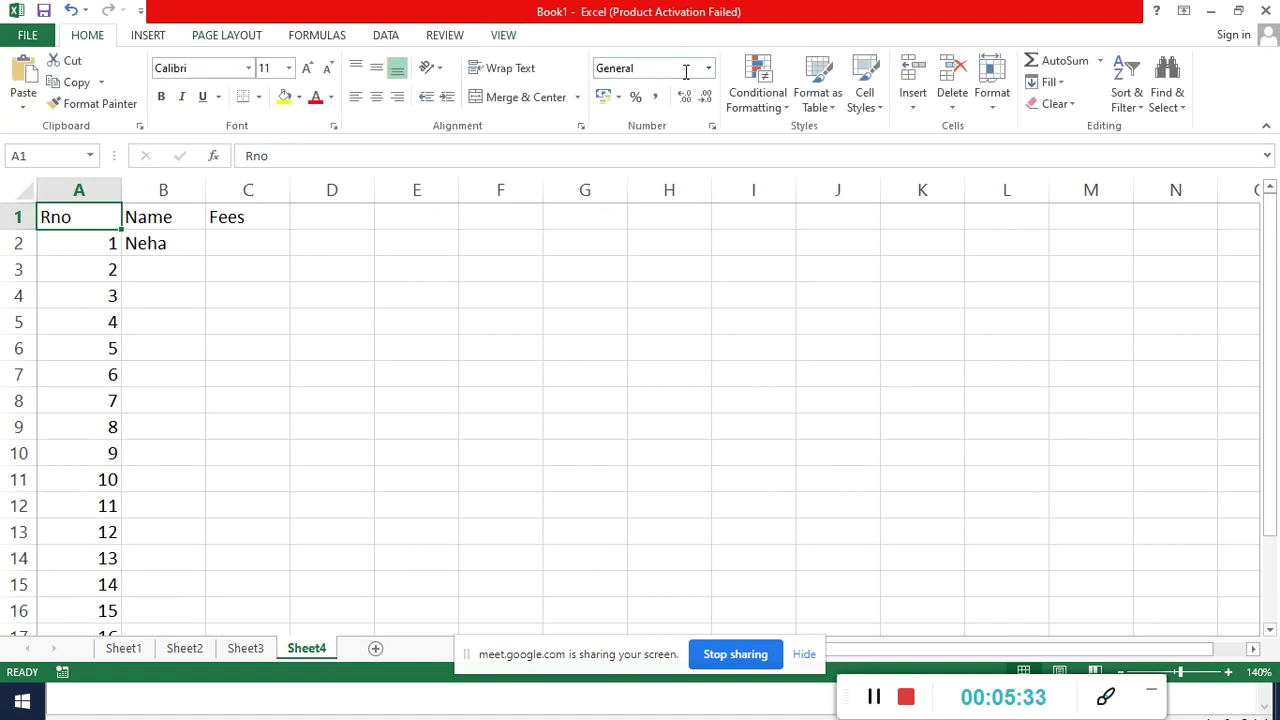
left_click(911, 108)
left_click(967, 152)
left_click_drag(109, 210, 225, 217)
left_click(386, 36)
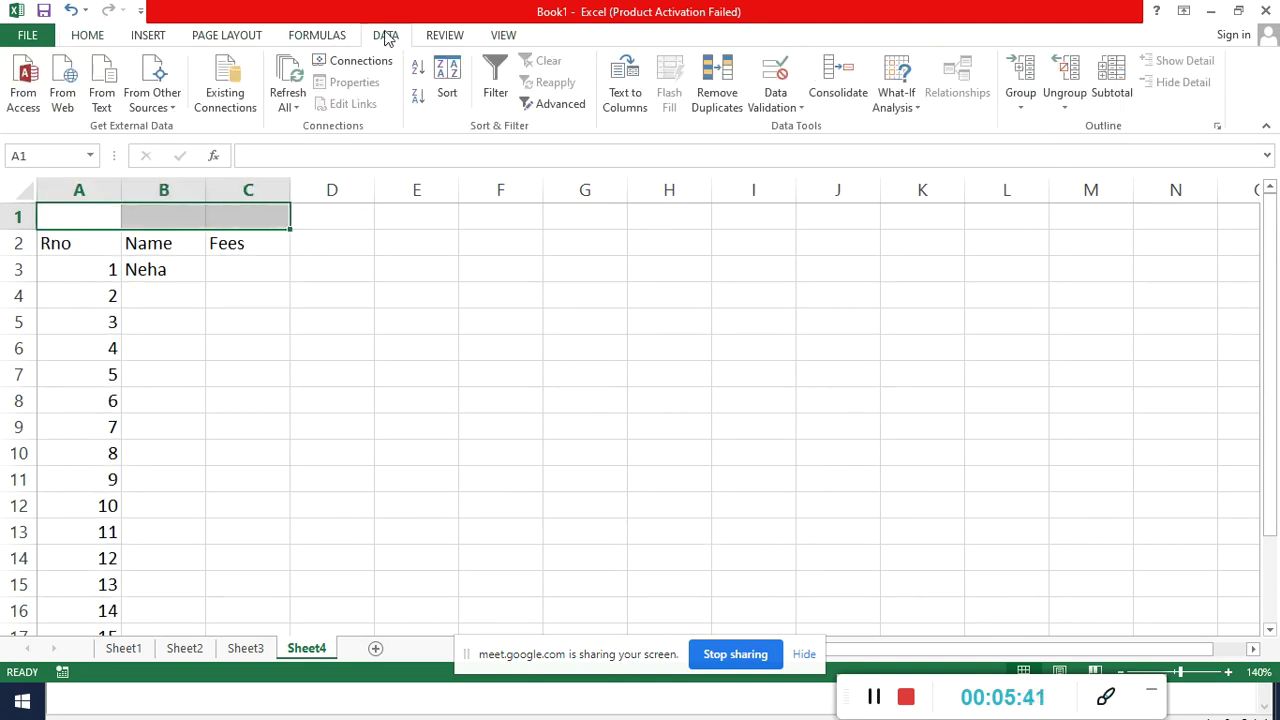
left_click(506, 36)
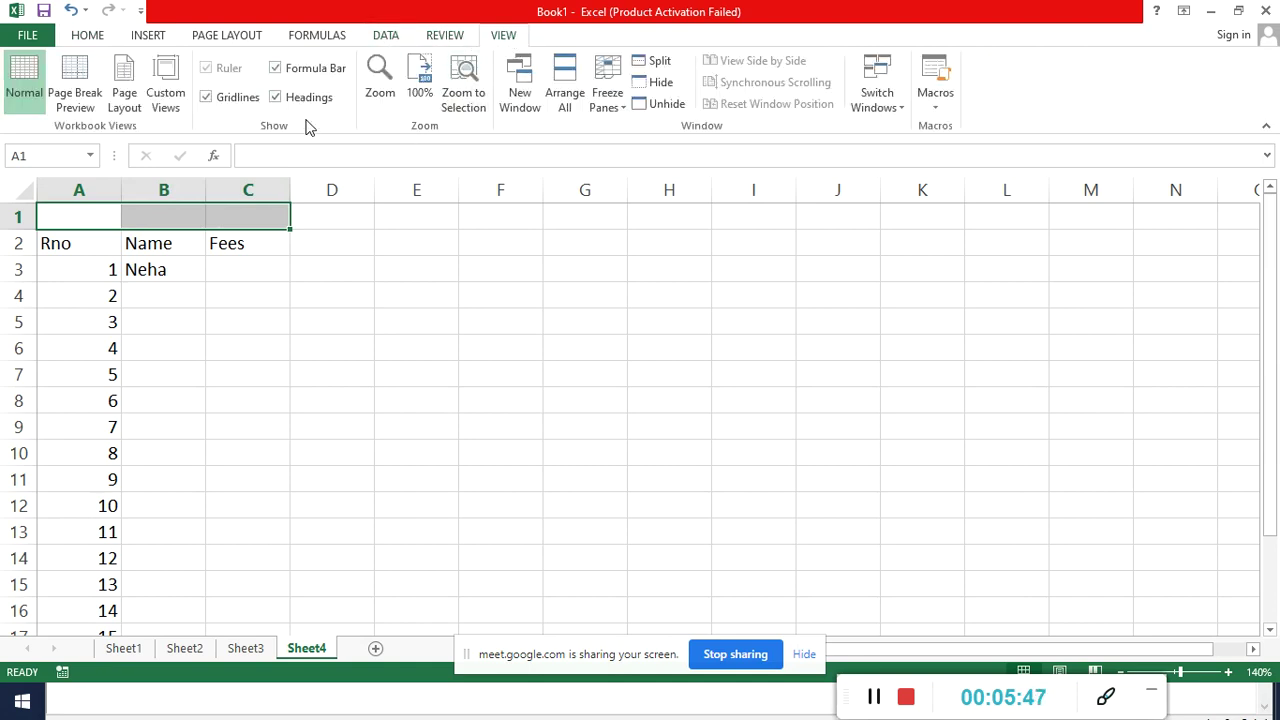
type("Free")
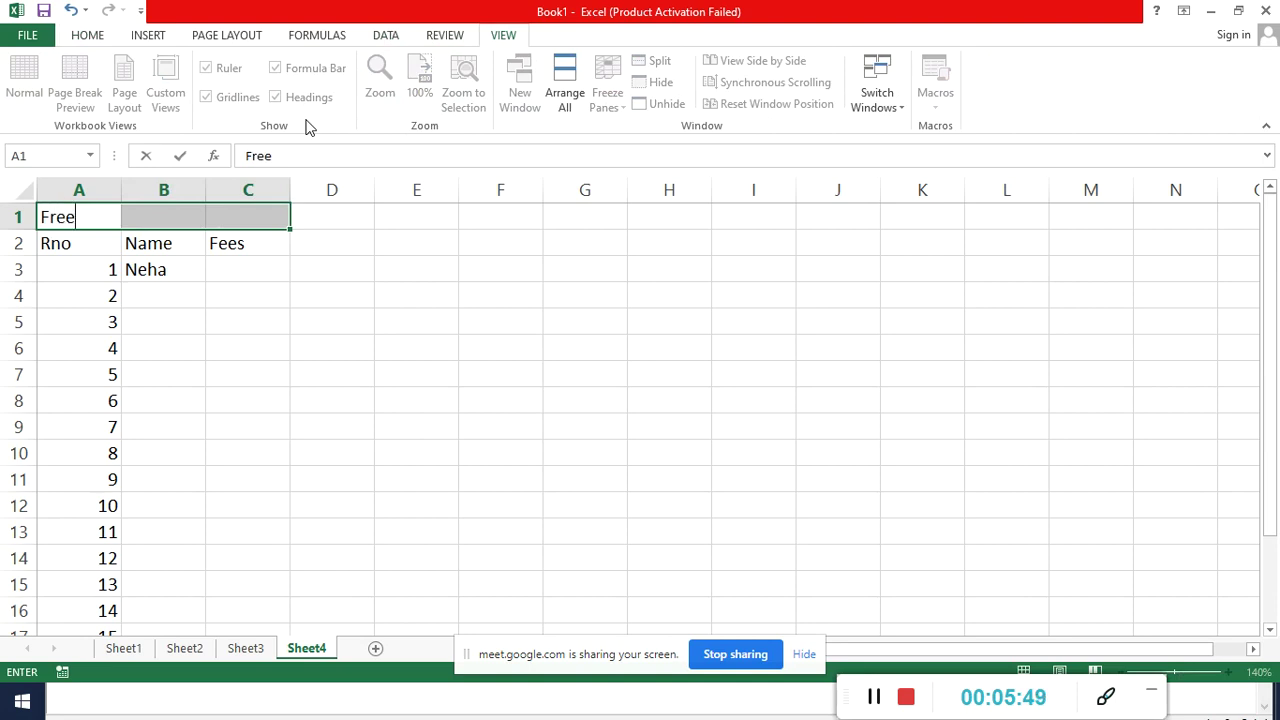
type("ze")
key("BackSpace")
key("BackSpace")
key("BackSpace")
key("BackSpace")
key("BackSpace")
key("BackSpace")
left_click(474, 338)
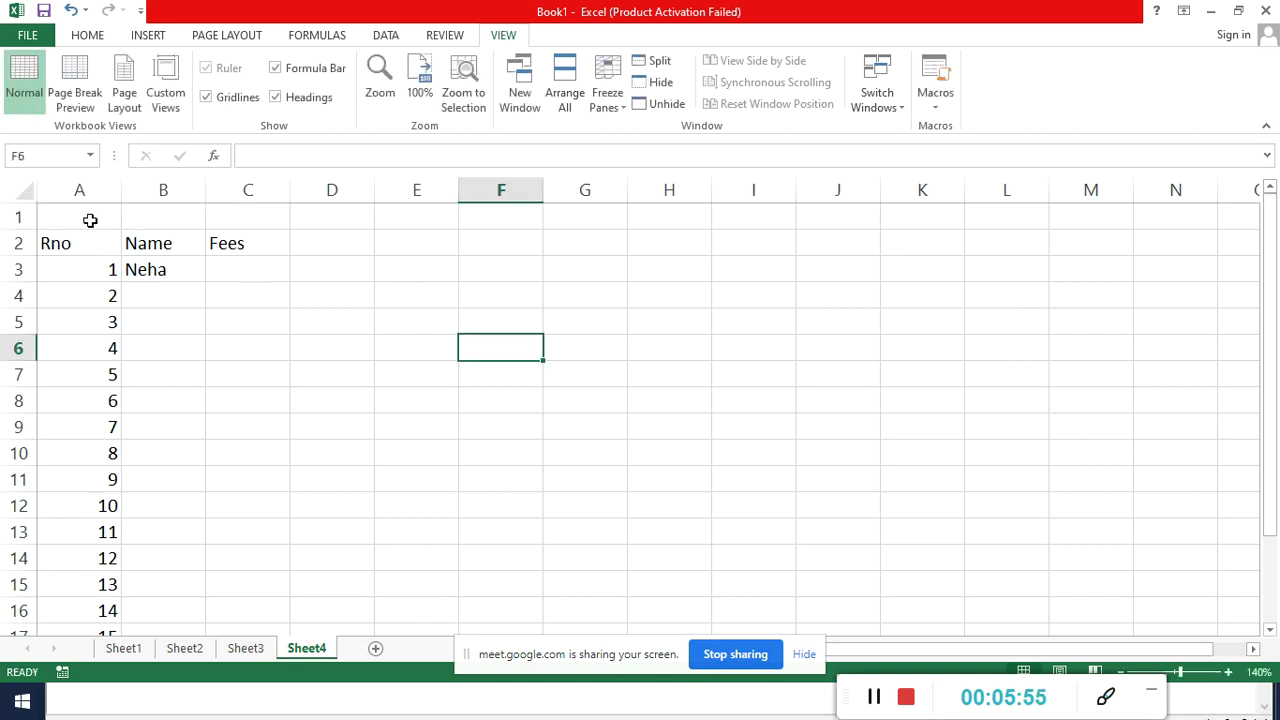
Undo the row insertion above the headings and select the heading cells A1 to C1
left_click_drag(90, 219, 236, 216)
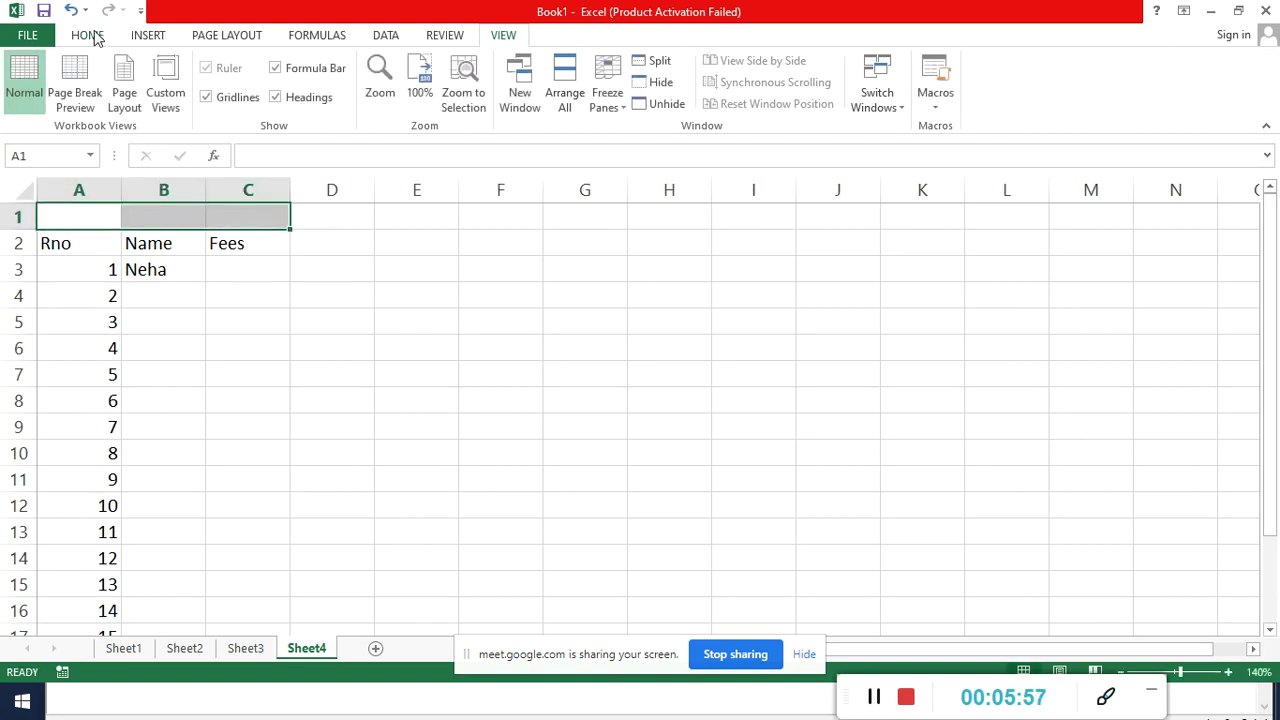
key("ctrl+z")
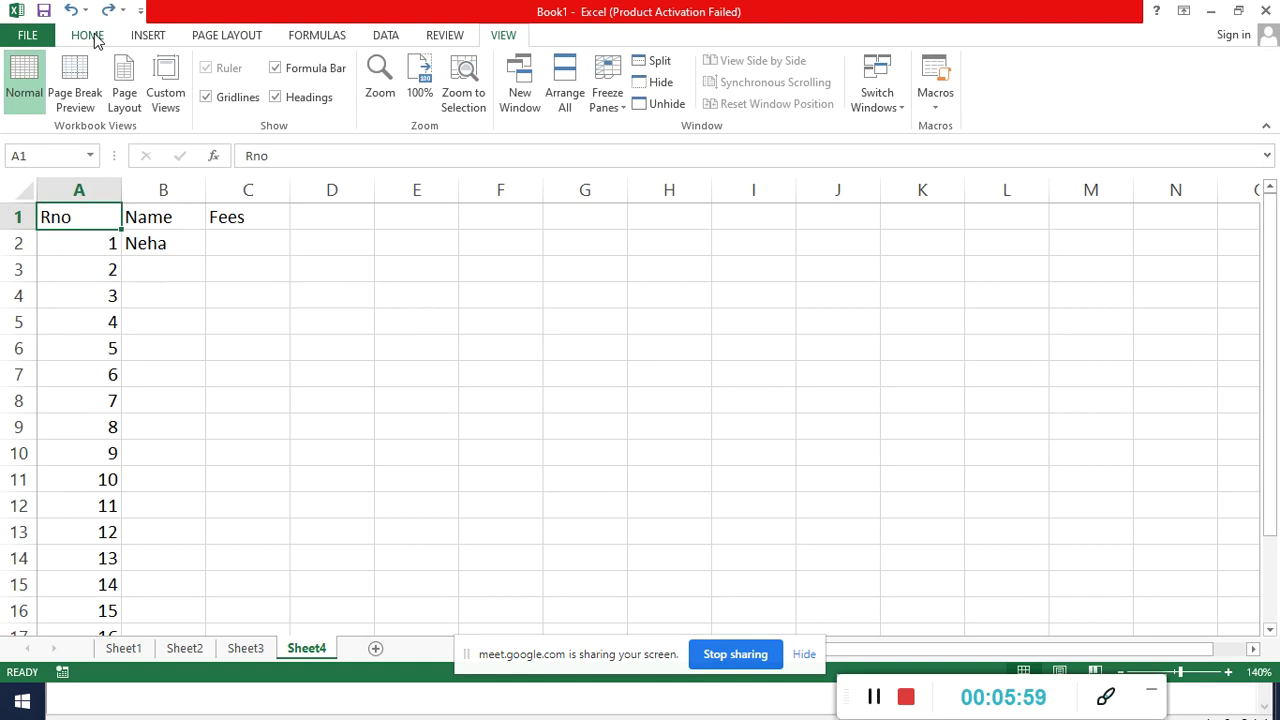
left_click_drag(76, 216, 242, 224)
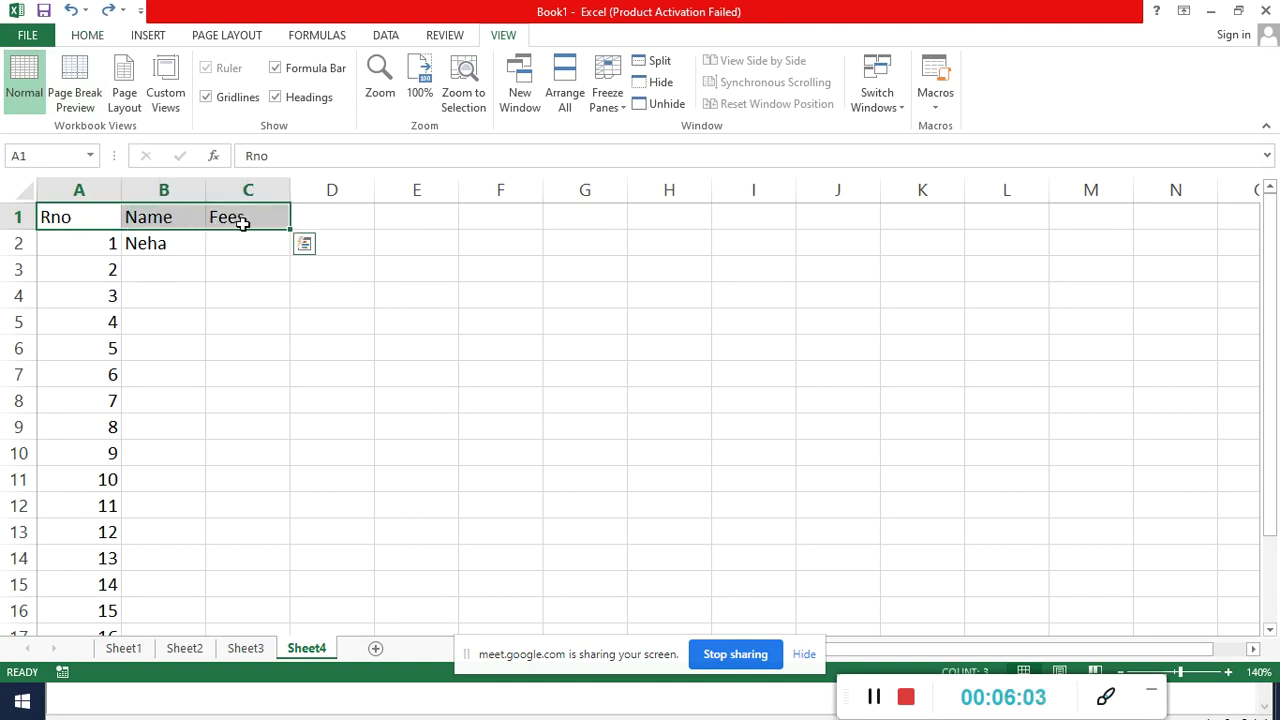
Enter placeholder names under Name: A in B3, V in B4, f in B6, and d in B8 to B10 and B12 to B14
left_click(155, 433)
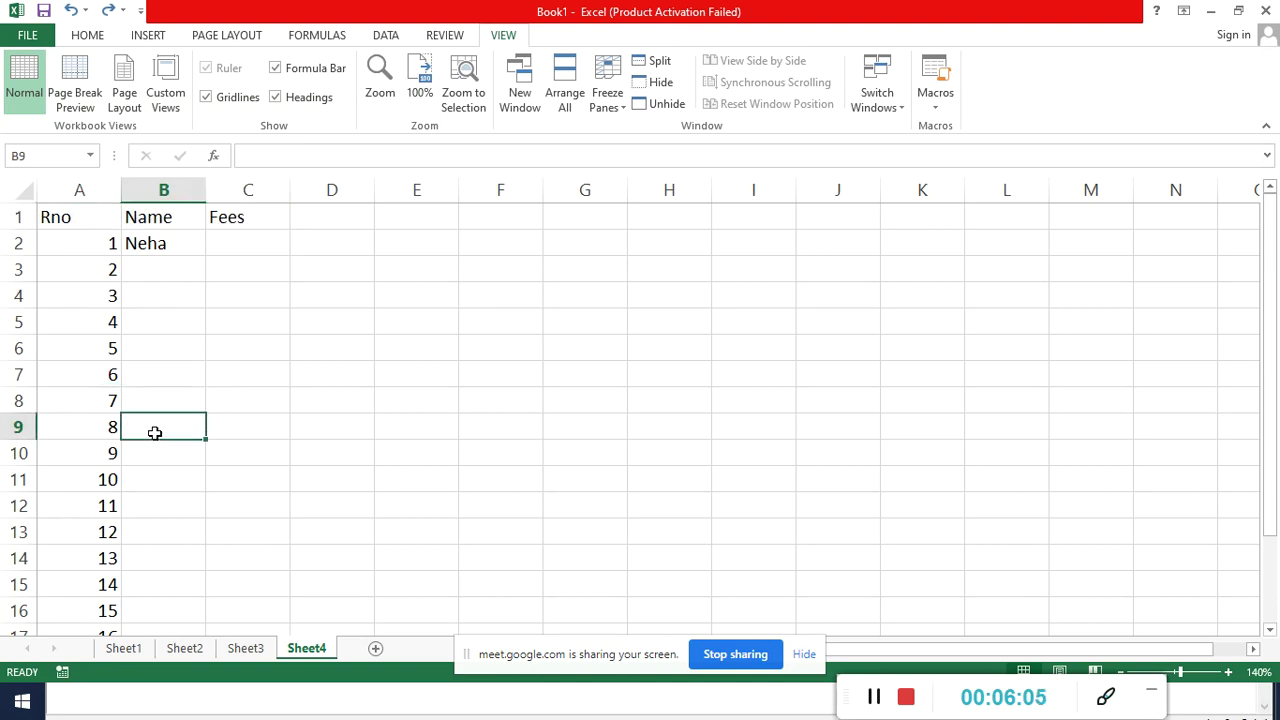
key("Up")
key("Up")
key("Up")
key("Up")
key("Up")
key("Up")
type("A")
key("Return")
type("V")
key("Return")
key("Return")
type("f")
key("Return")
key("Return")
type("d")
key("Return")
type("d")
key("Return")
type("d")
key("Return")
key("Return")
type("d")
key("Return")
type("d")
key("Return")
type("d")
key("Return")
key("Return")
key("Return")
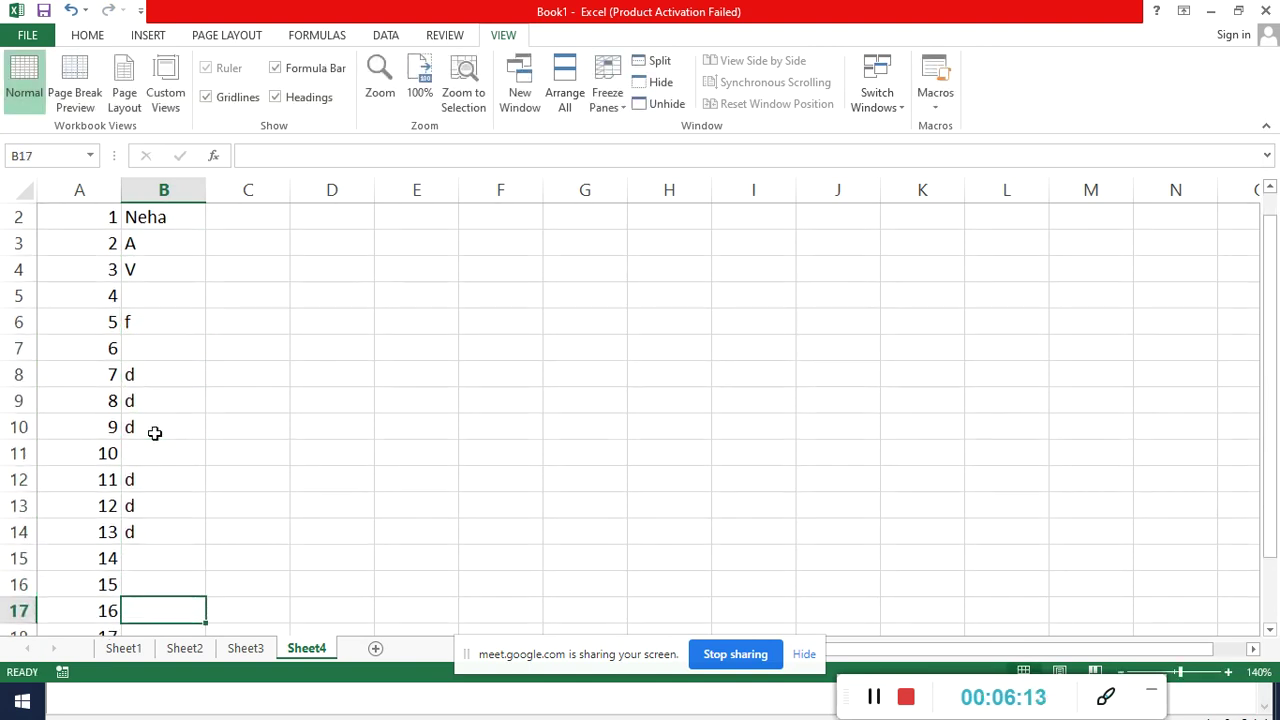
Freeze the top row of Sheet4 containing the Rno, Name and Fees headings
key("Up")
key("Up")
key("Up")
key("Up")
key("Up")
key("Up")
key("Up")
key("Up")
key("Up")
key("Up")
key("Up")
key("Up")
key("Up")
key("Up")
key("Up")
key("Up")
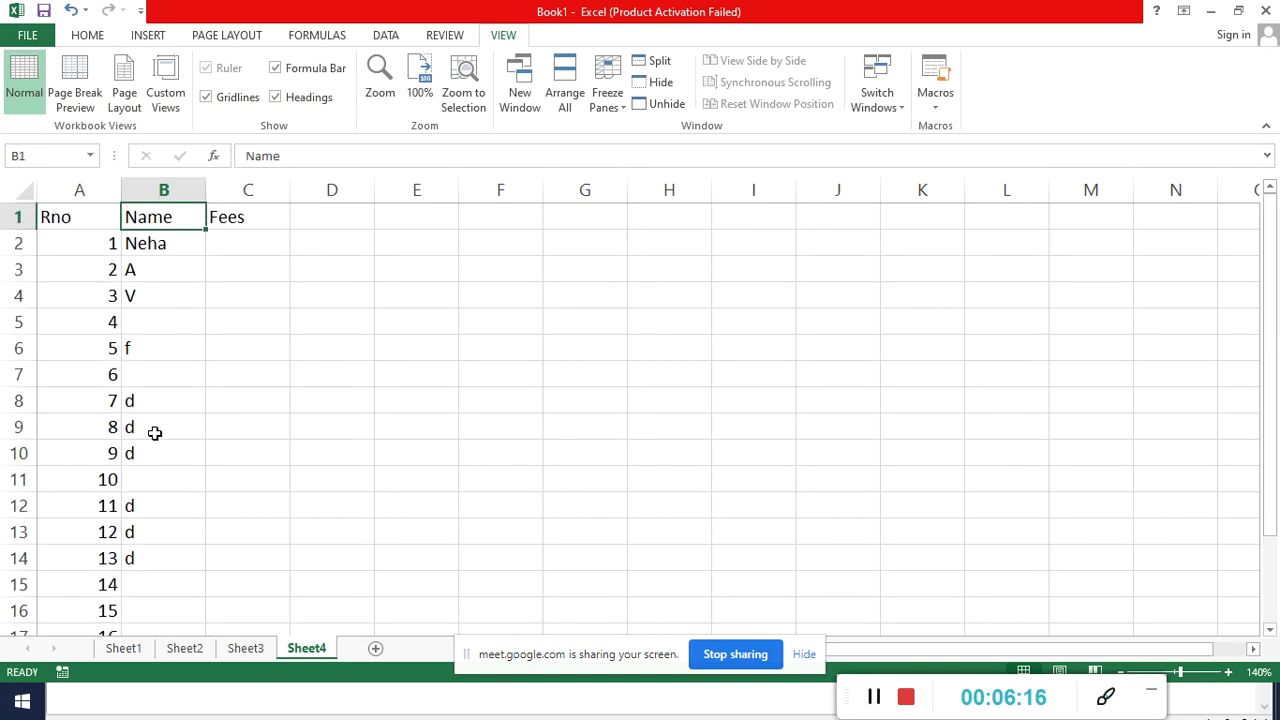
left_click(94, 220)
left_click(607, 95)
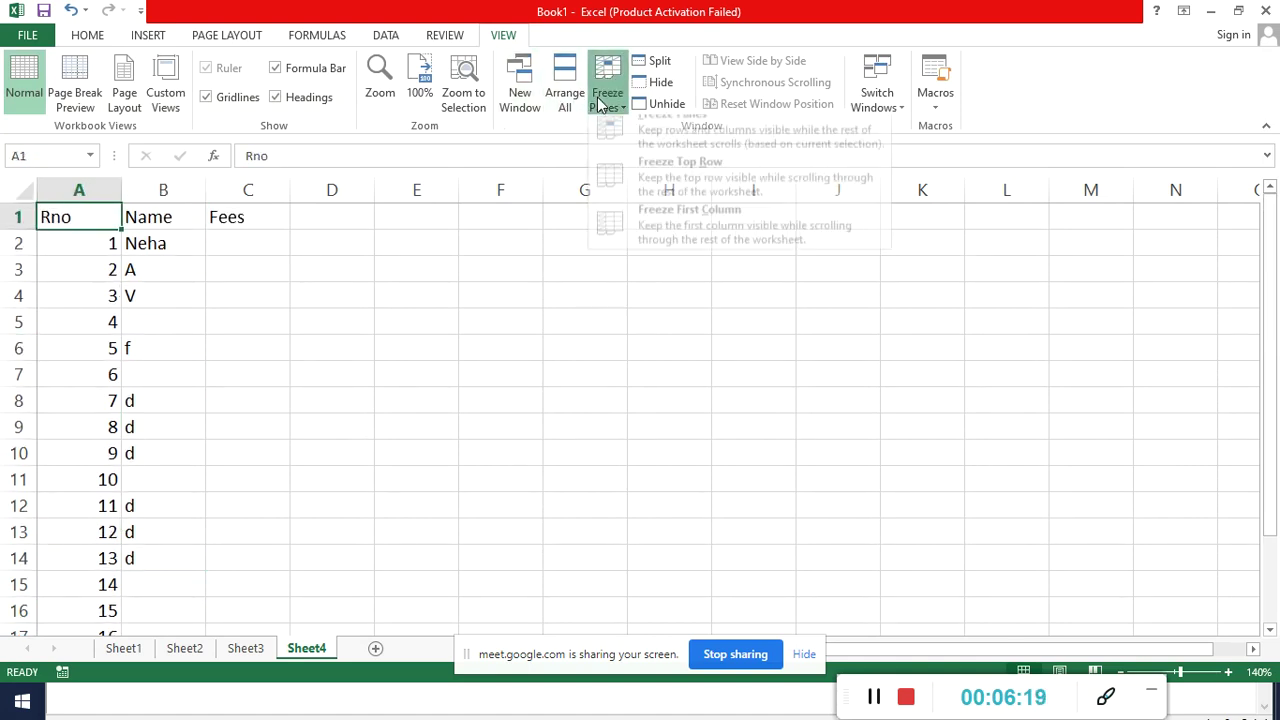
left_click(650, 200)
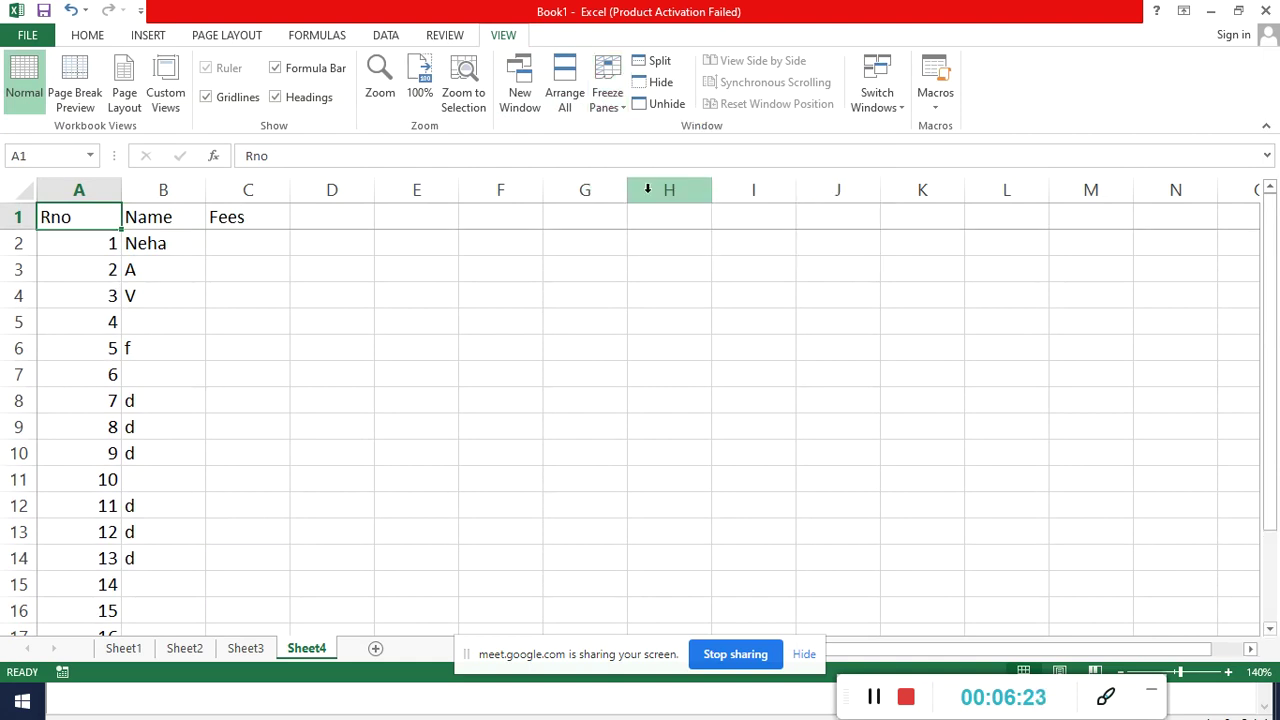
Examine how the frozen heading row behaves while moving down column B to row 30 and back to row 1
left_click(162, 366)
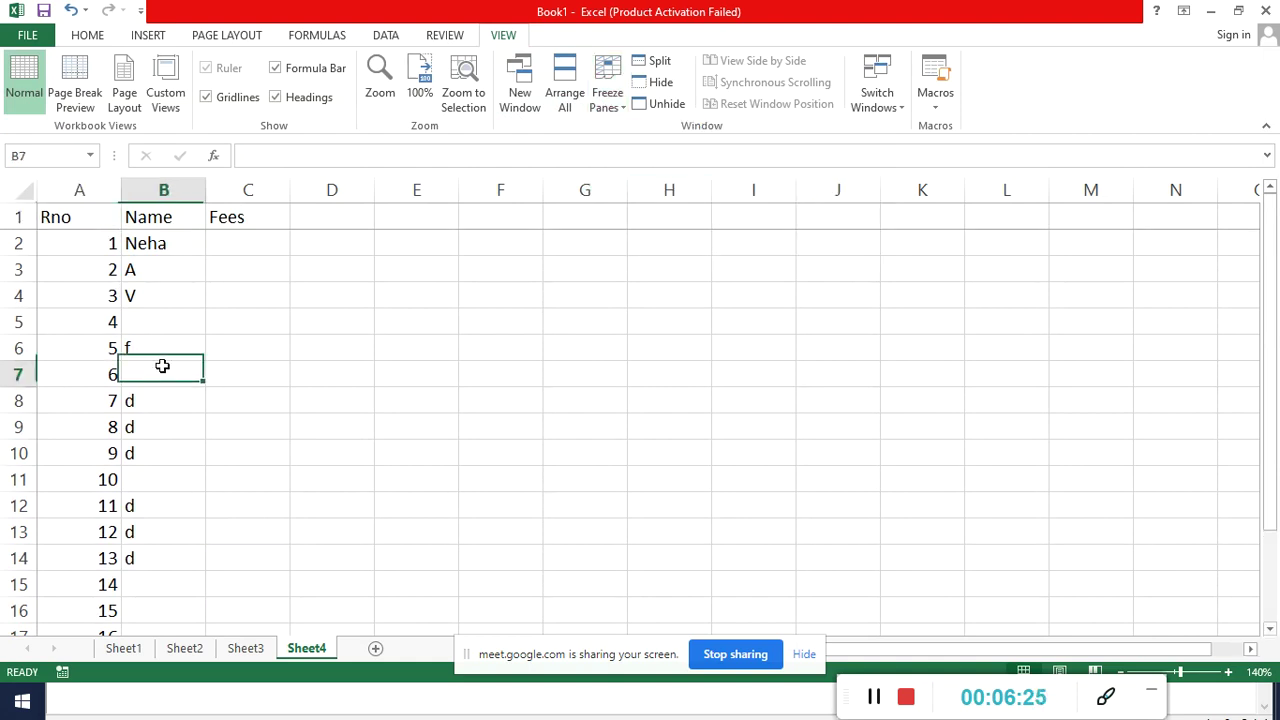
key("Down")
key("Down")
key("Down")
key("Down")
key("Down")
key("Down")
key("Down")
key("Down")
key("Down")
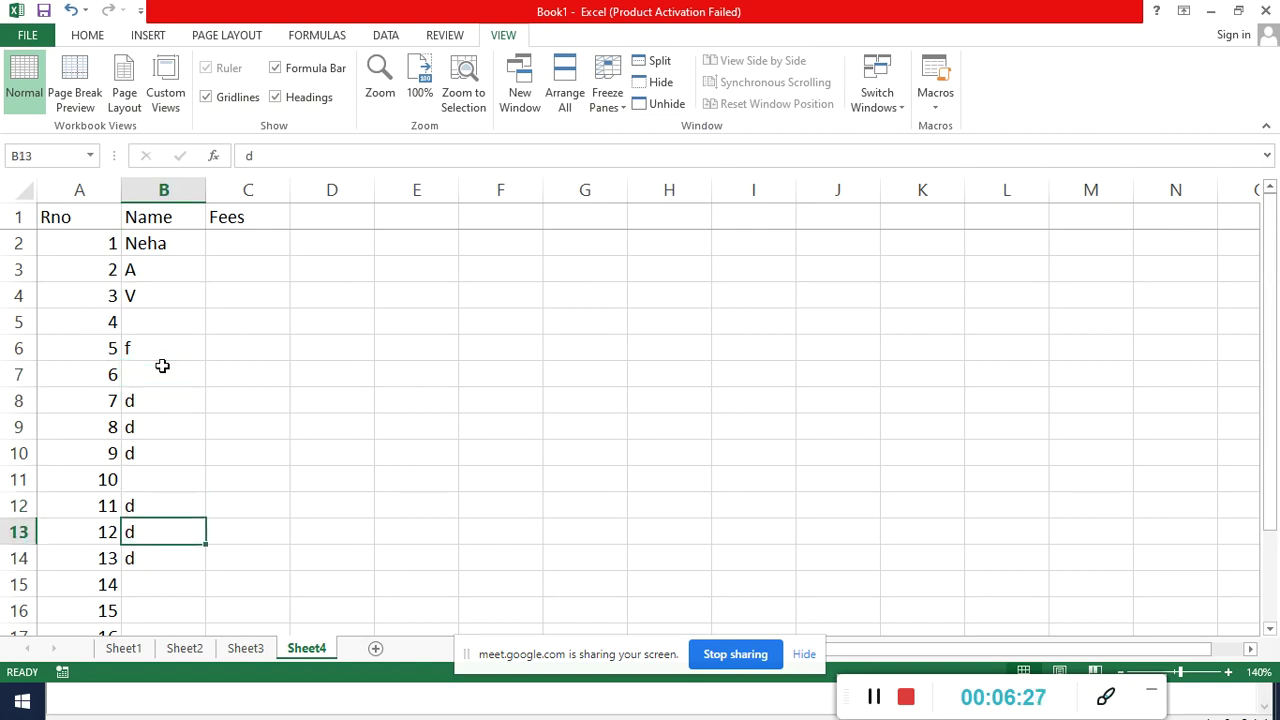
key("Down")
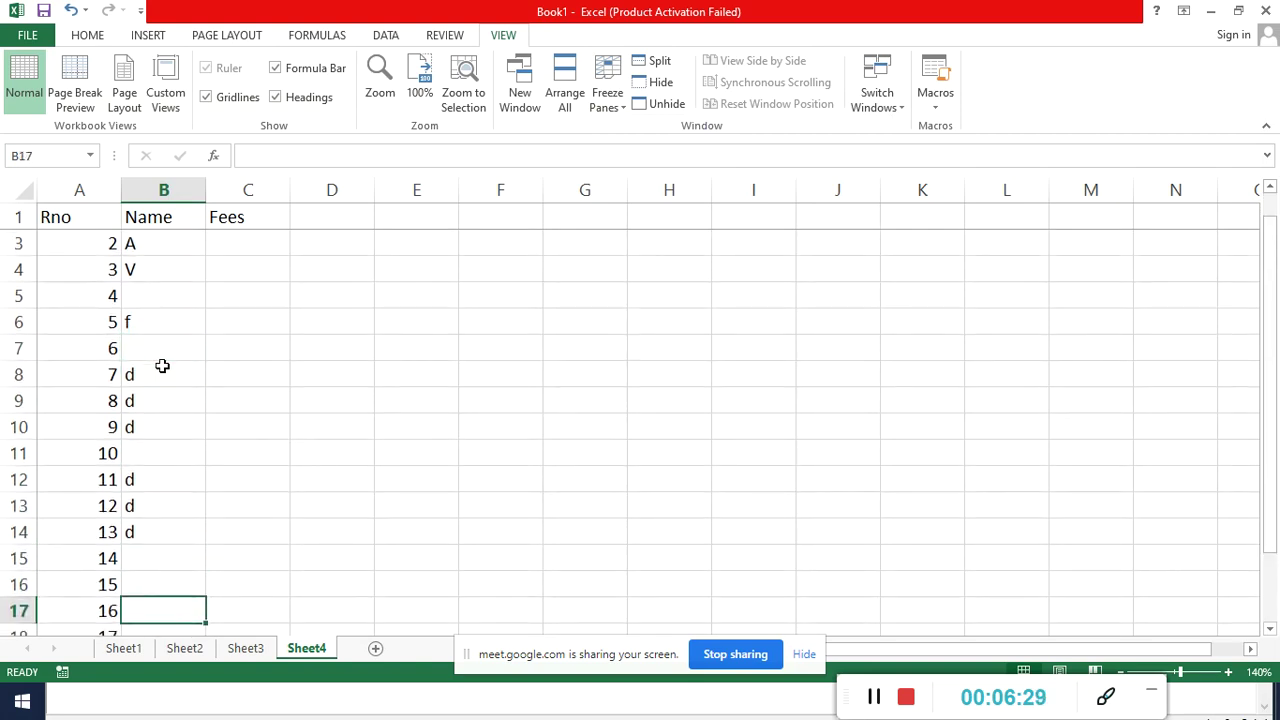
key("Down")
key("Down")
key("Down")
key("Down")
key("Down")
key("Down")
key("Down")
key("Down")
key("Down")
key("Down")
key("Down")
key("Down")
key("Down")
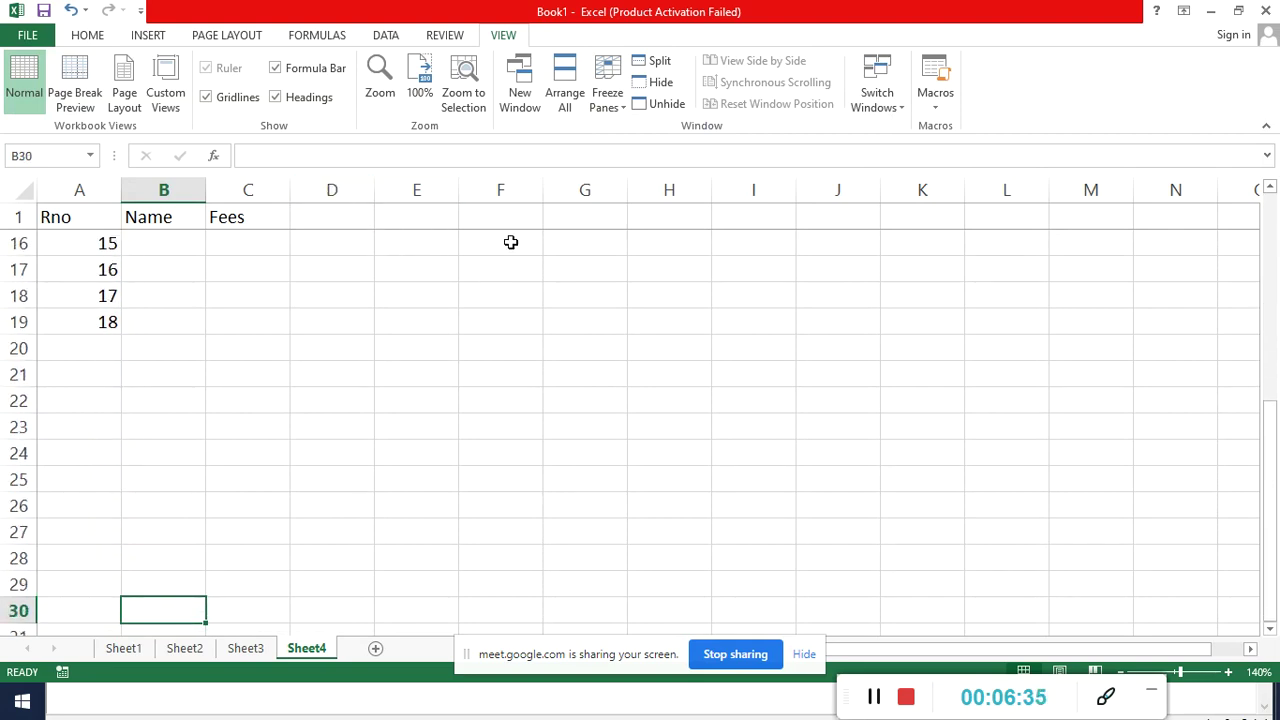
left_click(183, 348)
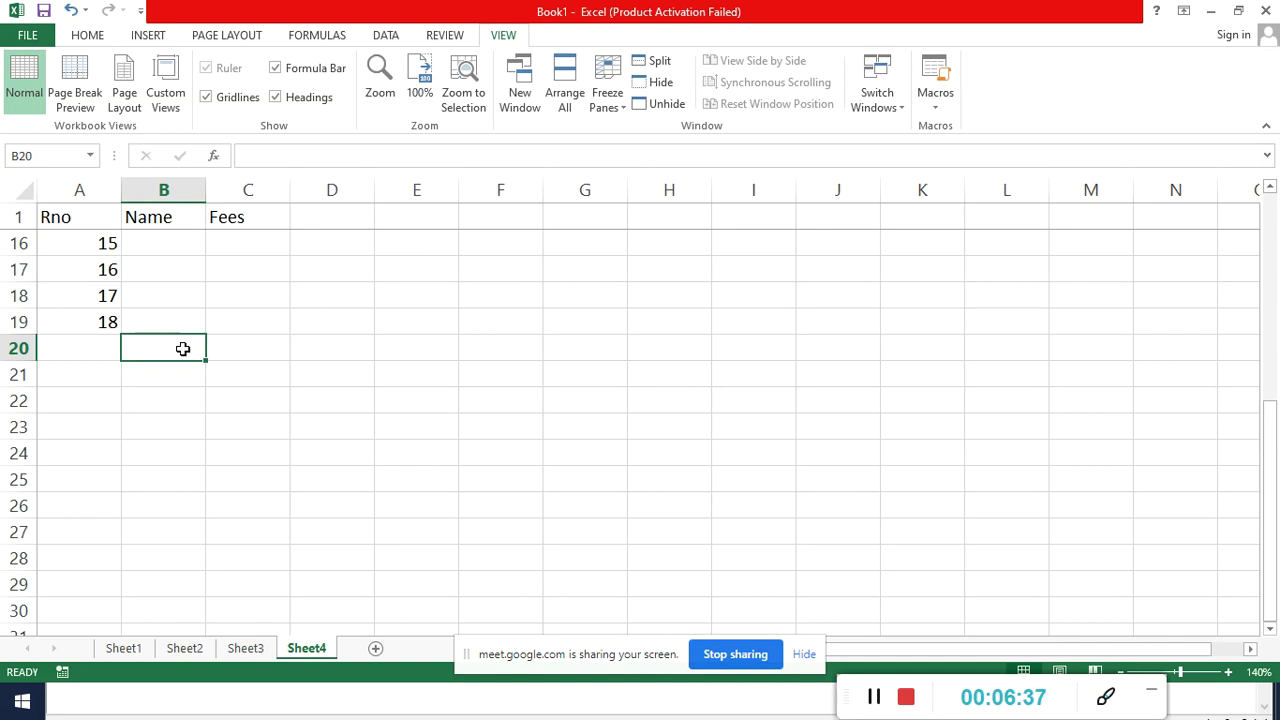
key("Up")
key("Up")
key("Up")
key("Up")
key("Up")
key("Up")
key("Up")
key("Up")
key("Up")
key("Up")
key("Up")
key("Up")
key("Up")
key("Up")
key("Up")
key("Up")
key("Up")
key("Up")
key("Up")
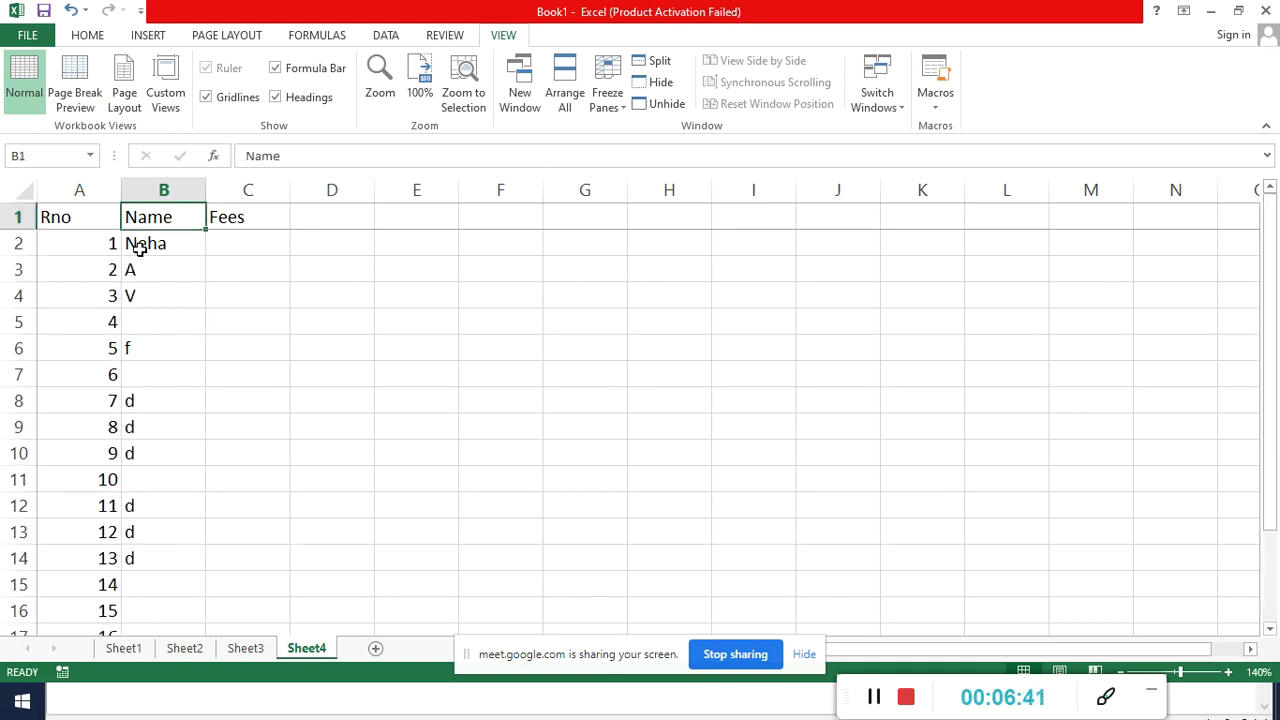
Unfreeze the panes on Sheet4 and clear the contents of cells A1 to C16
left_click(603, 100)
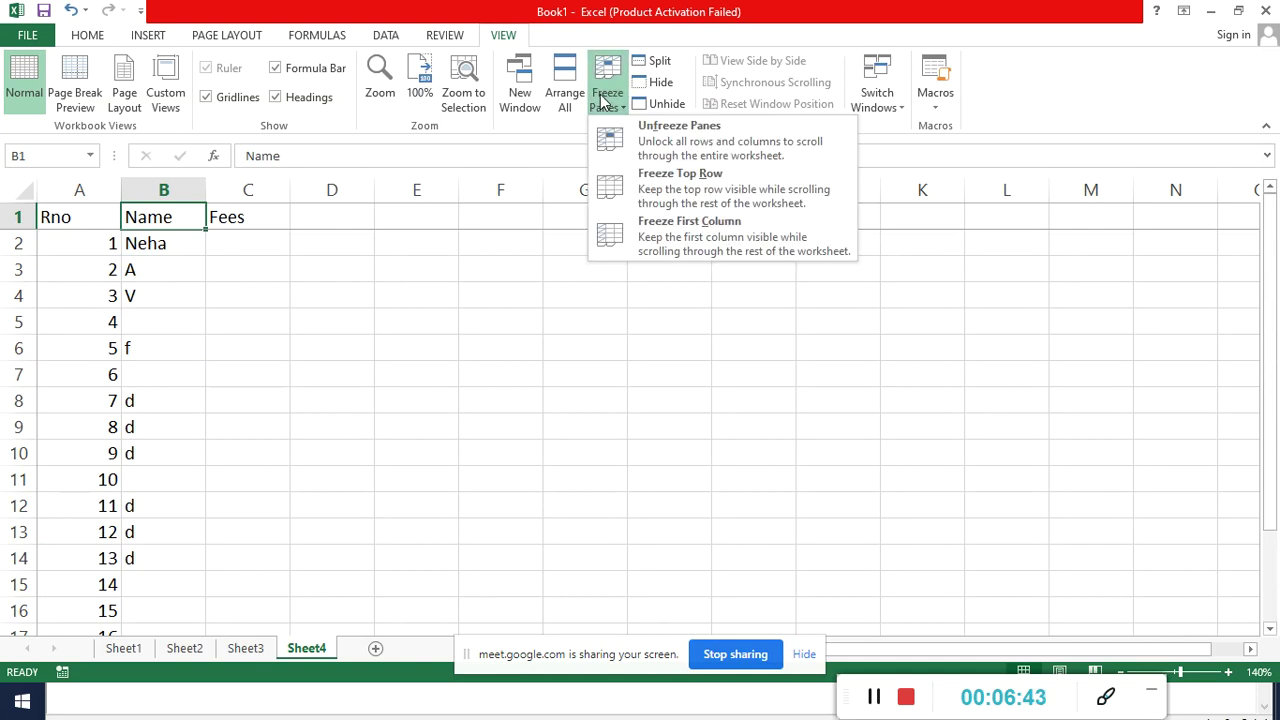
left_click(648, 152)
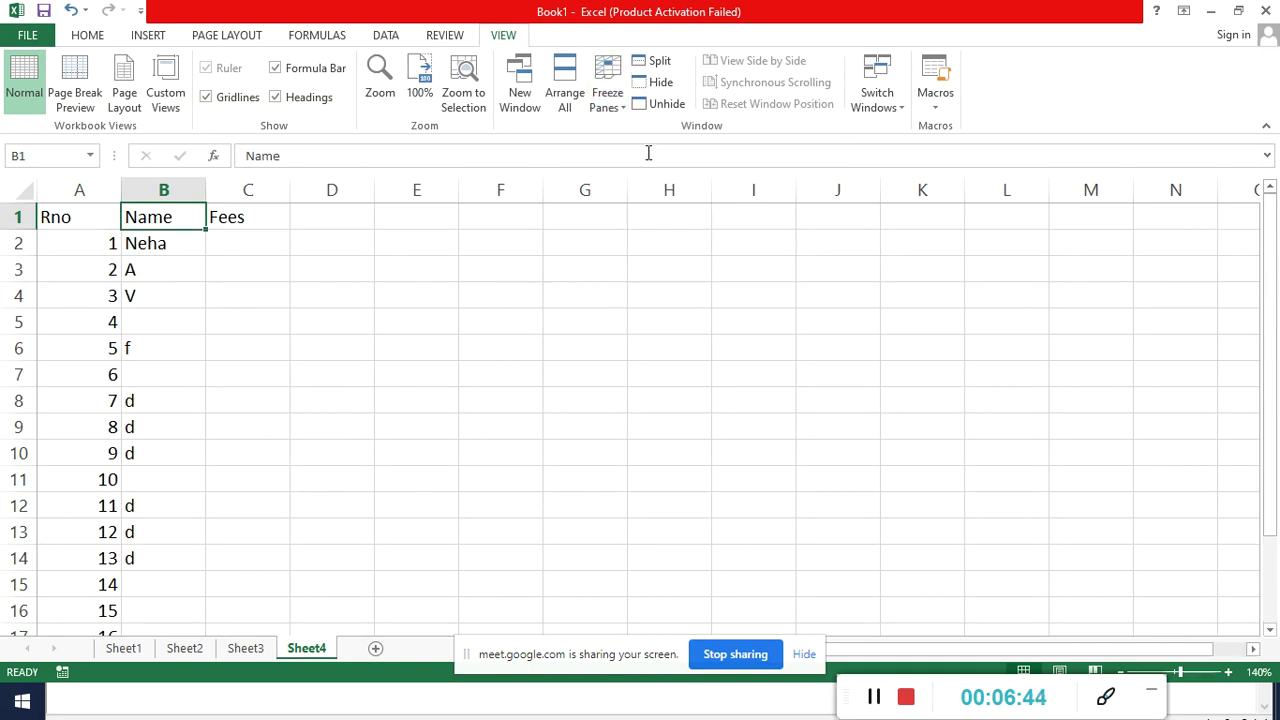
left_click(312, 400)
left_click_drag(73, 221, 238, 615)
key("Delete")
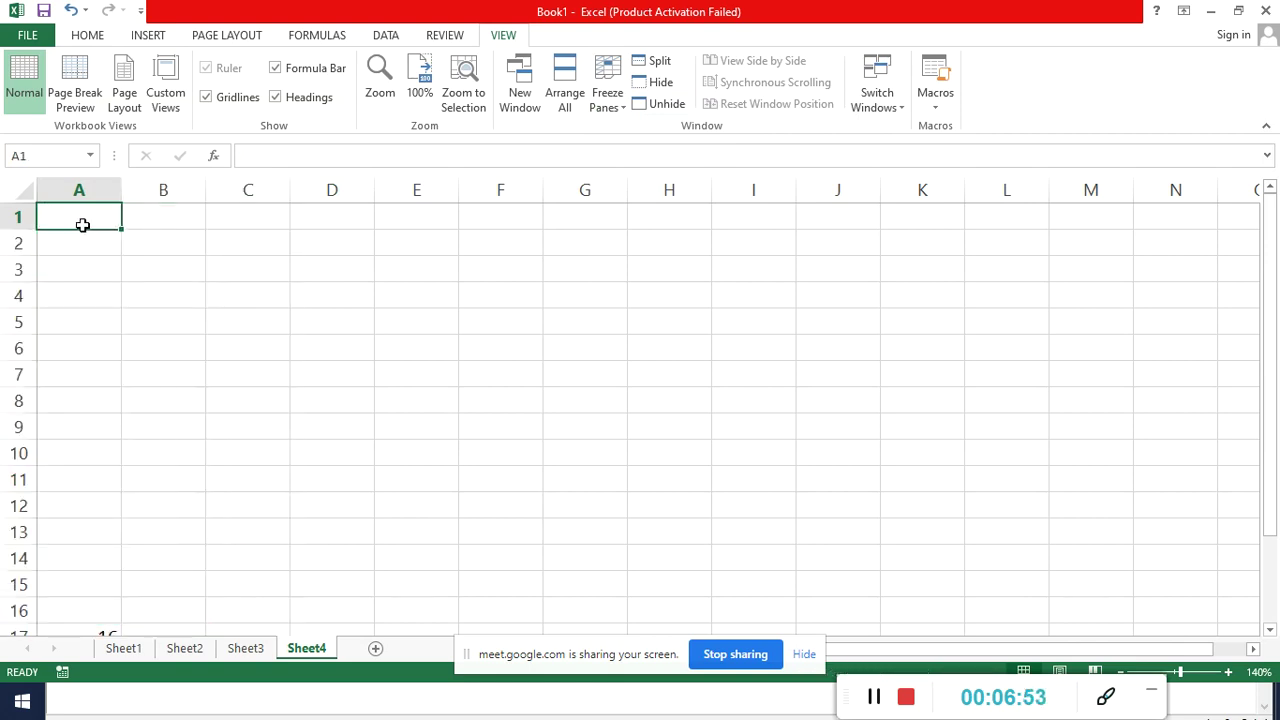
Enter five first names in cells A1 to A5
type("Amit")
key("Return")
type("Aman")
key("Return")
type("Vani")
key("Return")
type("Neha")
key("Return")
type("Megha")
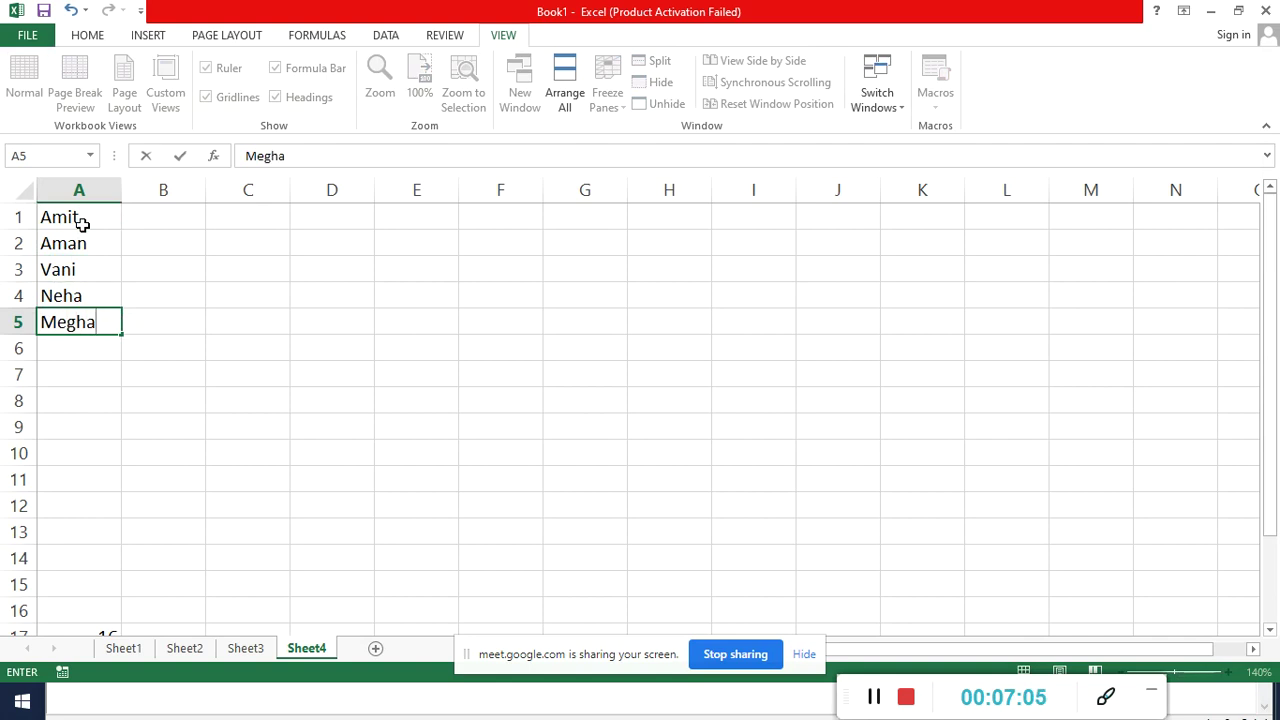
key("Return")
Enter p in cell B1 and A in cell B2 beside the names
left_click_drag(83, 224, 85, 390)
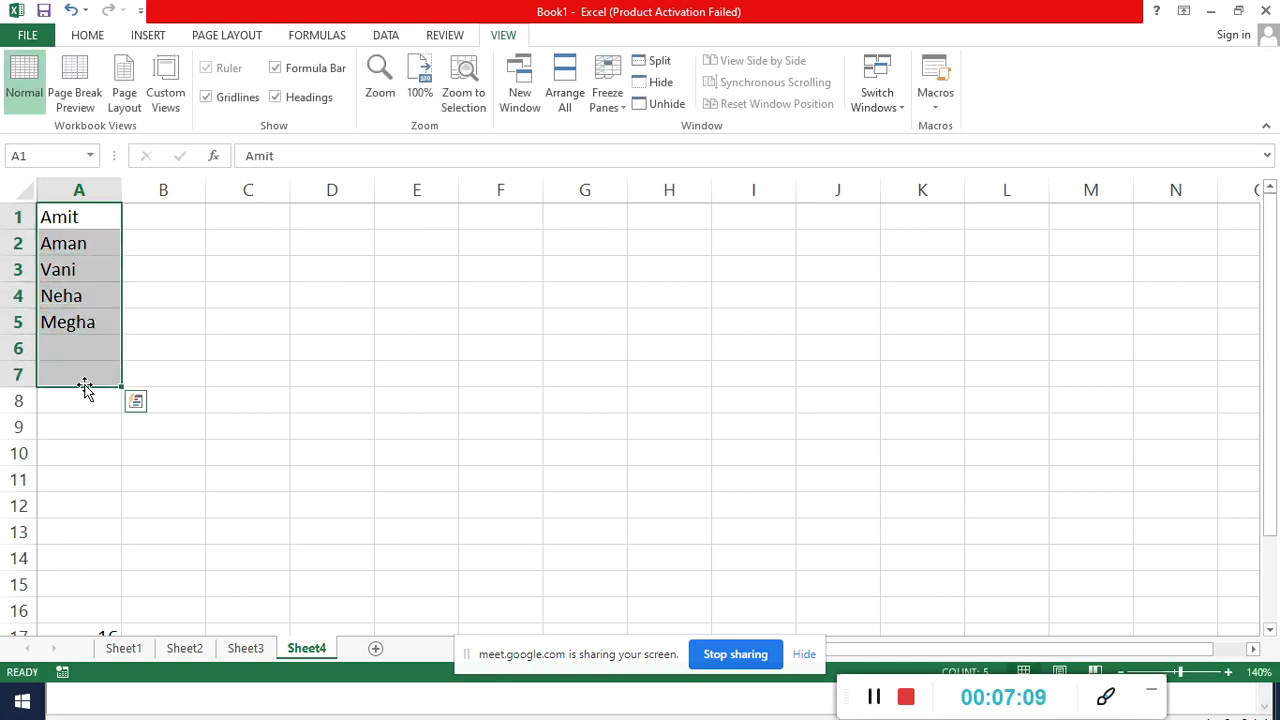
left_click(166, 222)
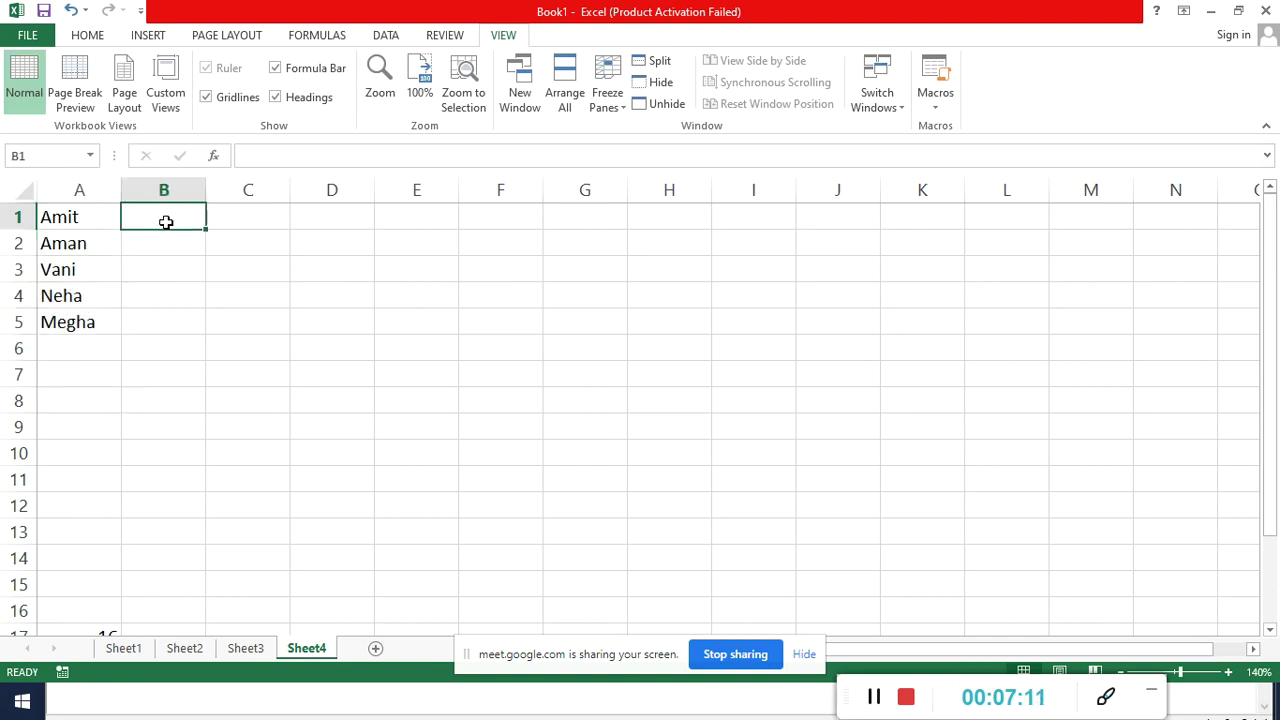
type("p")
key("Return")
type("a")
key("Return")
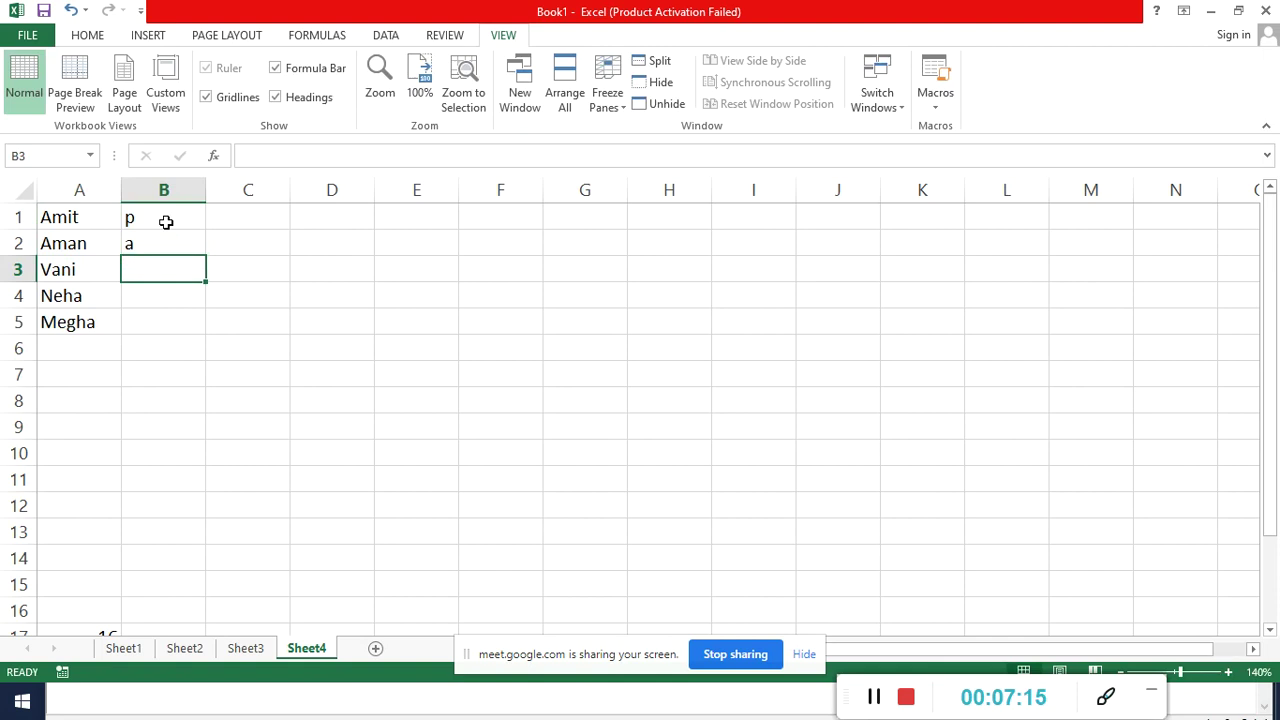
key("Up")
type("A")
key("Return")
Examine how the names column behaves while moving along row 1 to column P and back to cell A1
left_click(1201, 219)
key("Right")
key("Right")
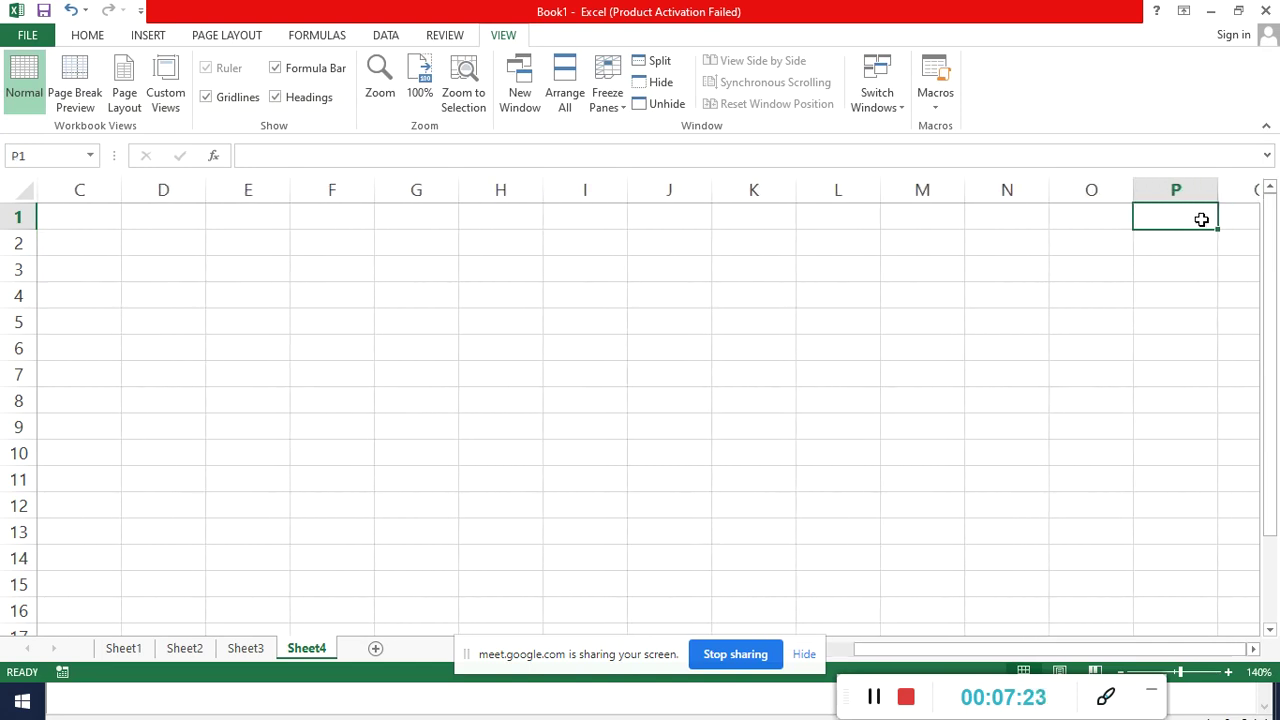
key("Left")
key("Left")
key("Left")
key("Left")
key("Left")
key("Left")
key("Left")
key("Left")
key("Left")
key("Left")
key("Left")
key("Left")
key("Left")
key("Left")
key("Left")
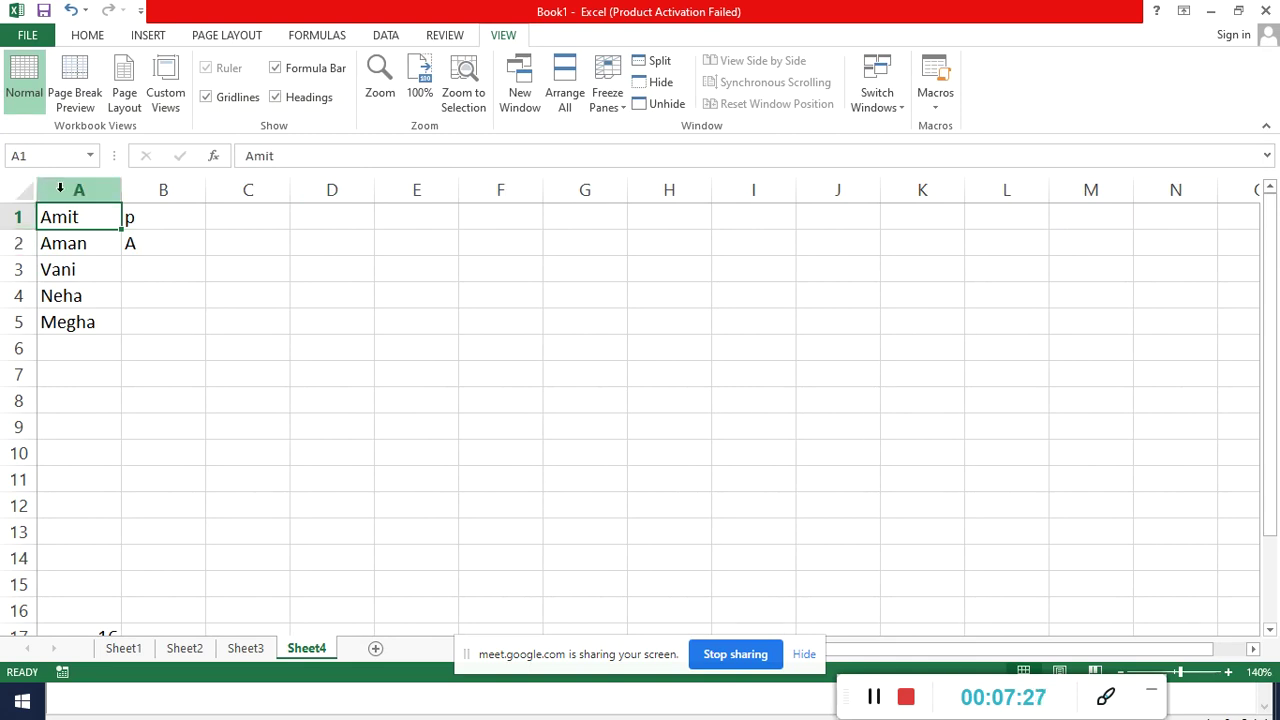
Freeze the first column of Sheet4 so the names stay visible during horizontal scrolling
left_click_drag(70, 216, 80, 368)
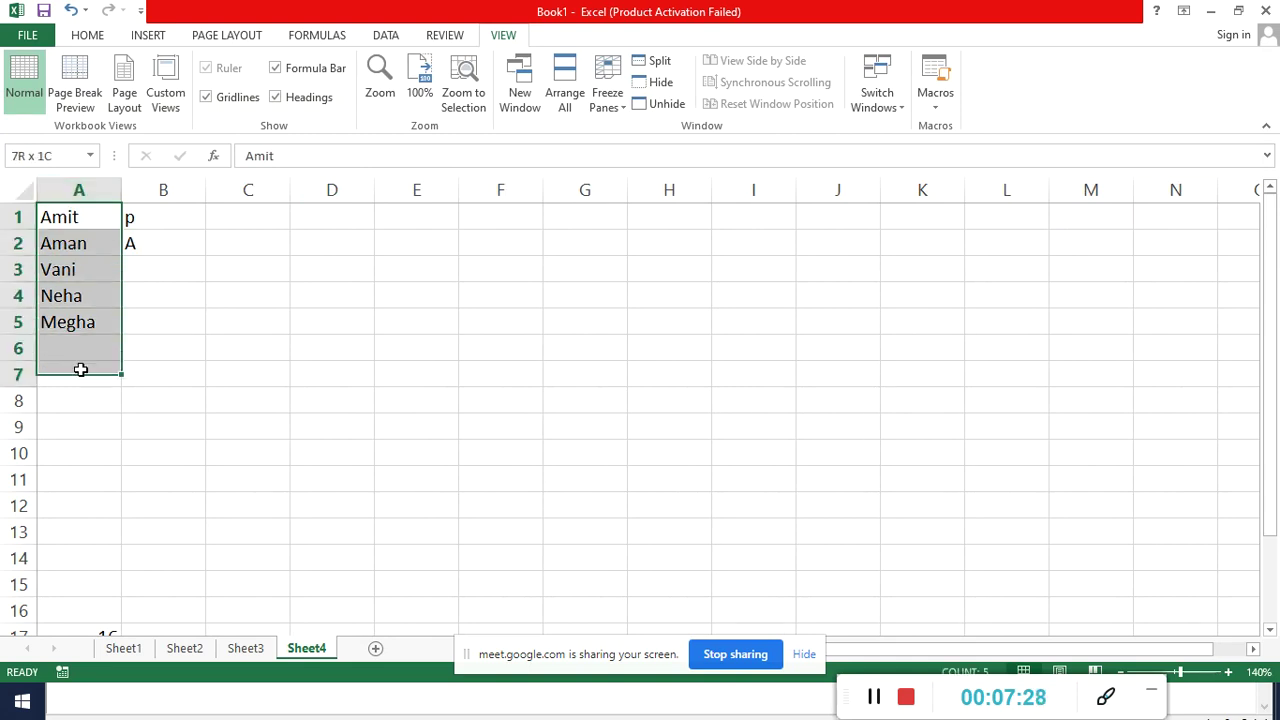
left_click(612, 108)
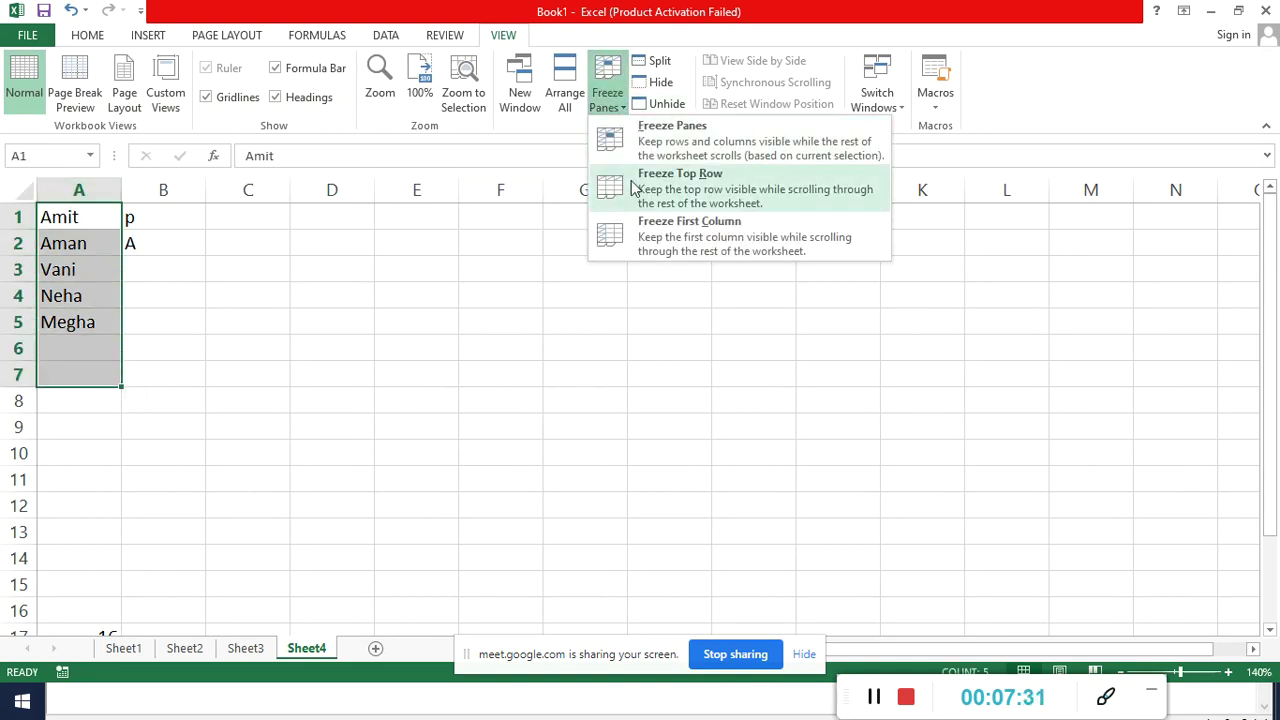
left_click(648, 244)
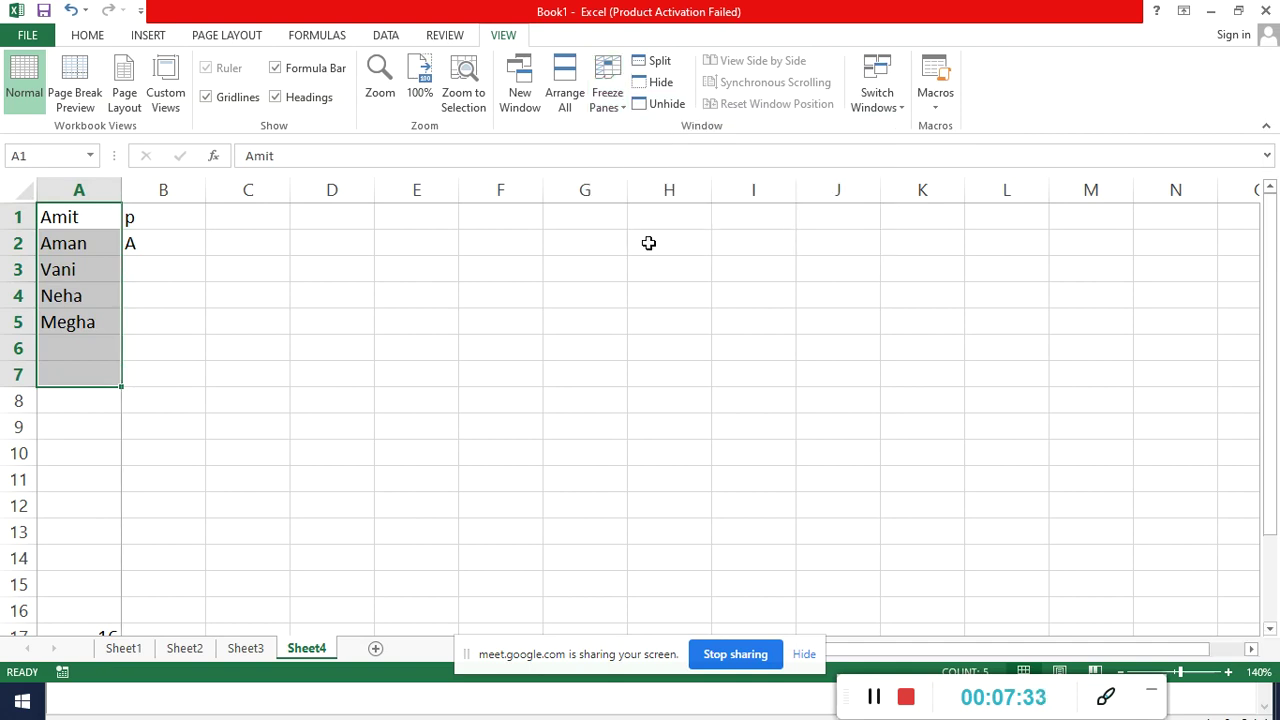
left_click(237, 431)
Enter p in every cell from B4 to M4, along the fourth name's row
left_click(146, 296)
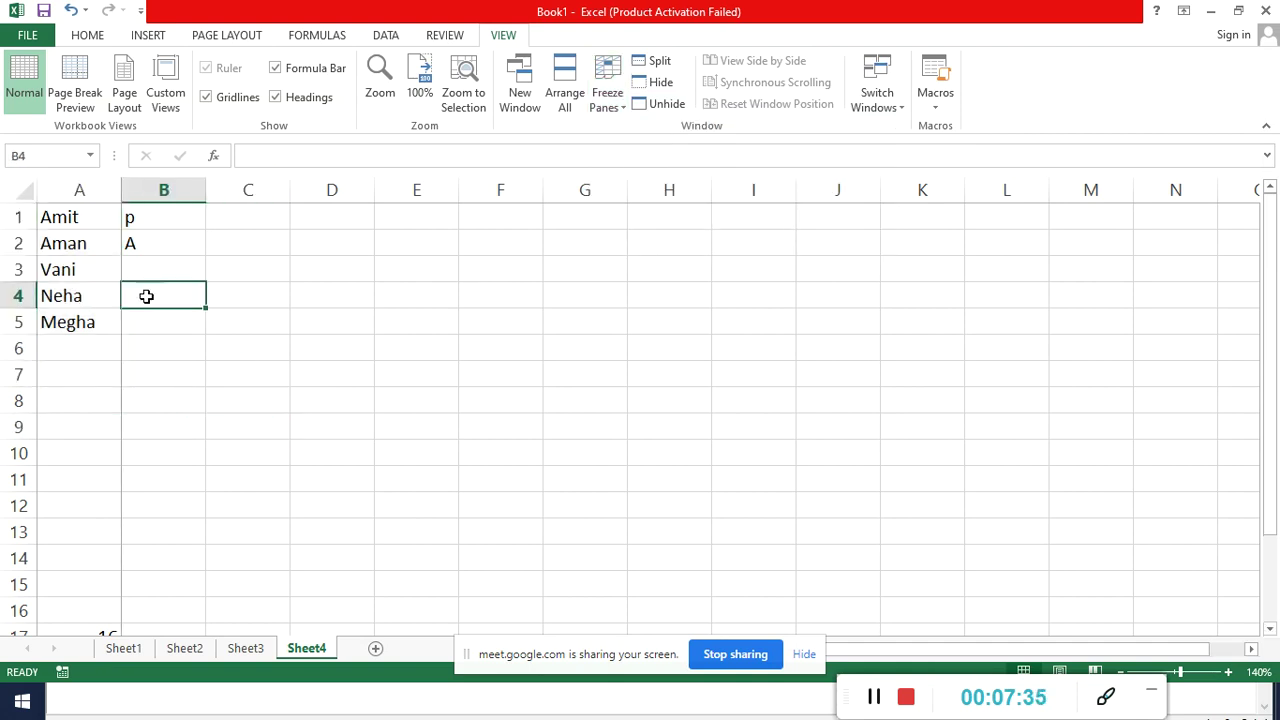
type("p")
key("Tab")
type("p")
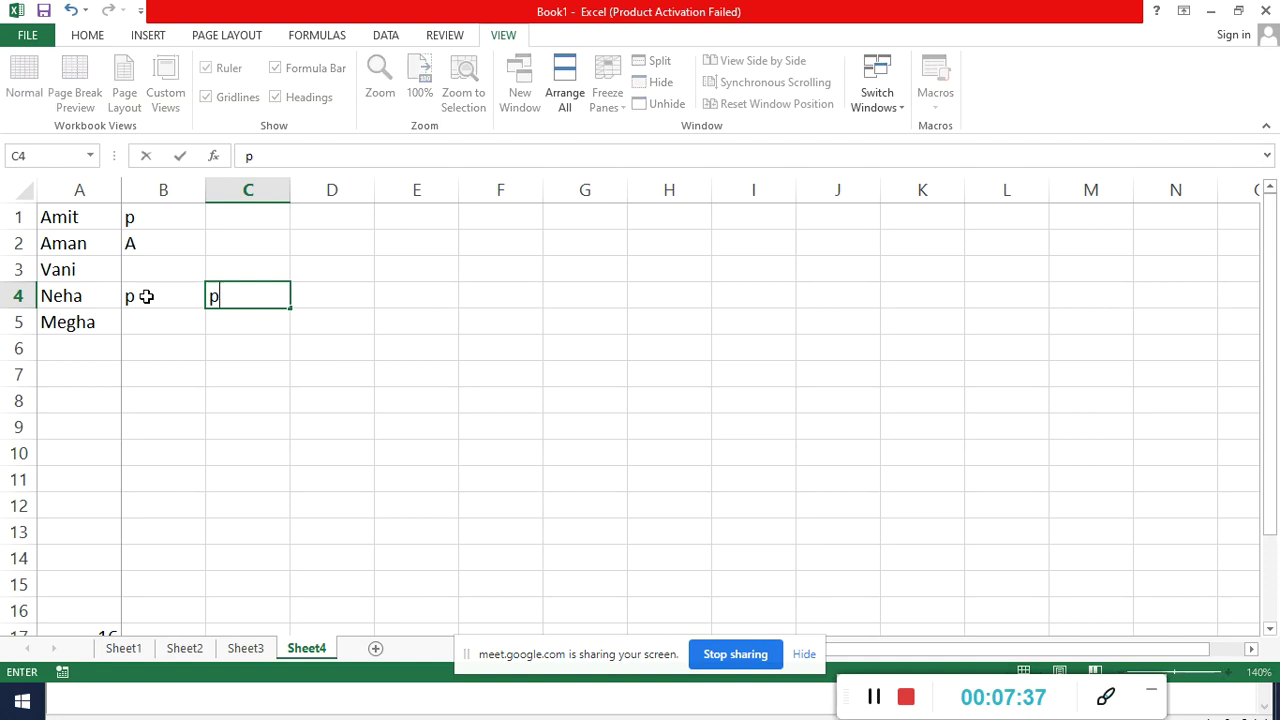
key("Tab")
type("p")
key("Tab")
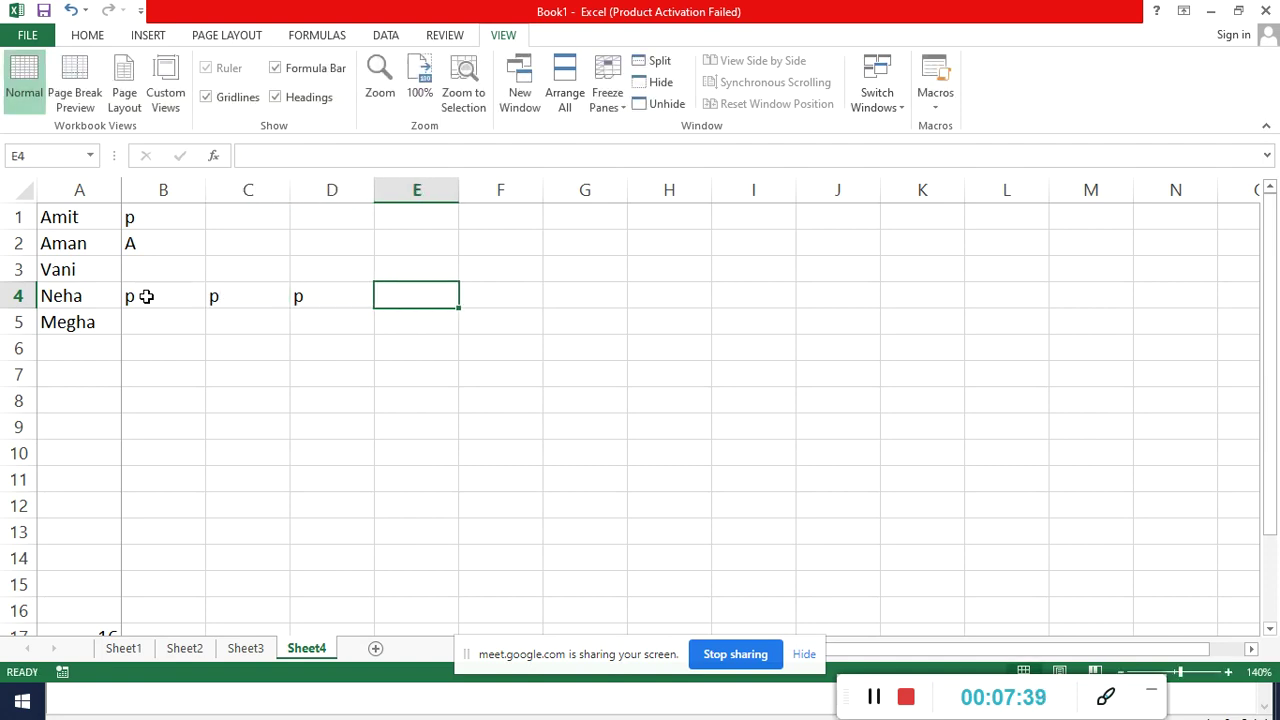
type("p")
key("Tab")
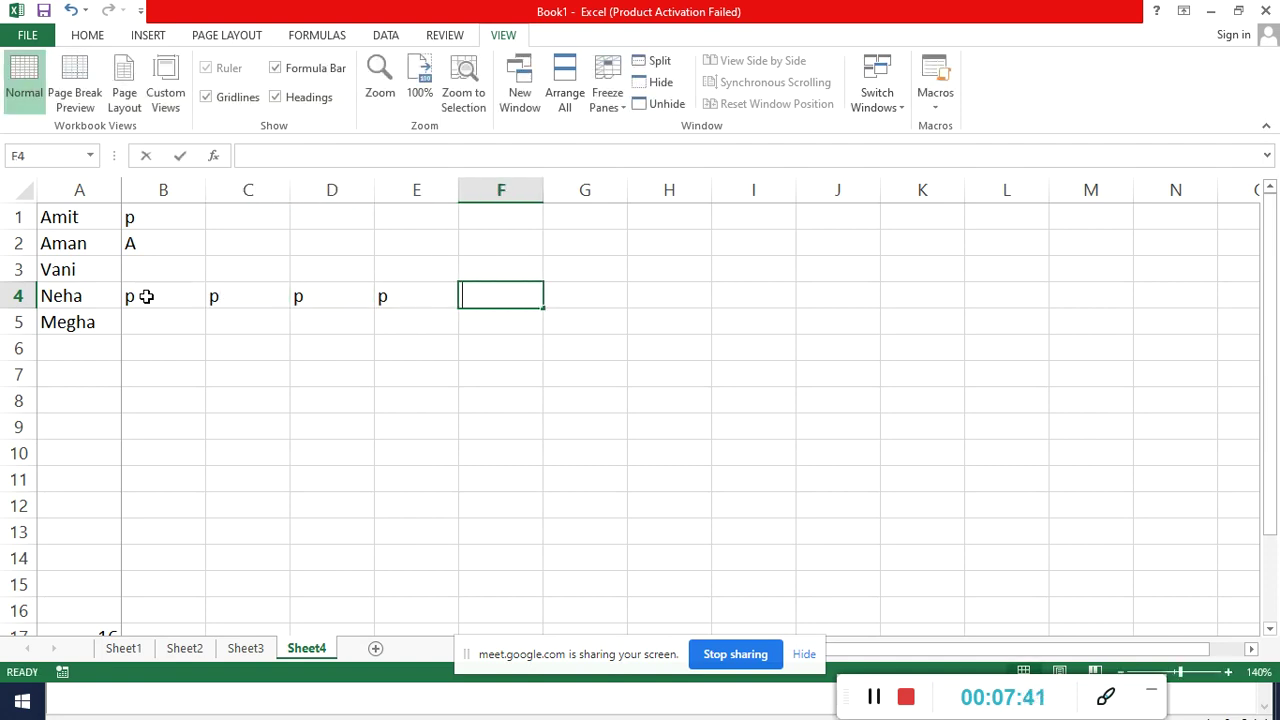
type("p")
key("Tab")
type("p\tp\tp\tp")
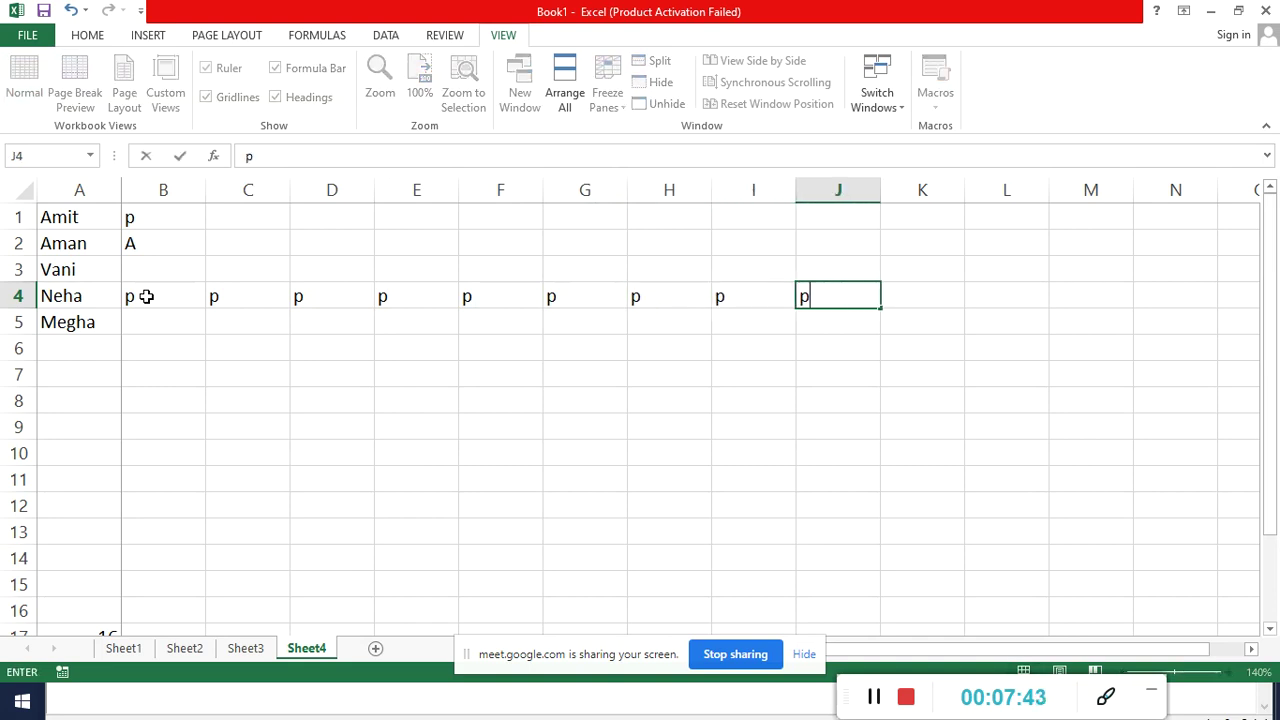
type("\tp\tp")
key("Tab")
type("p")
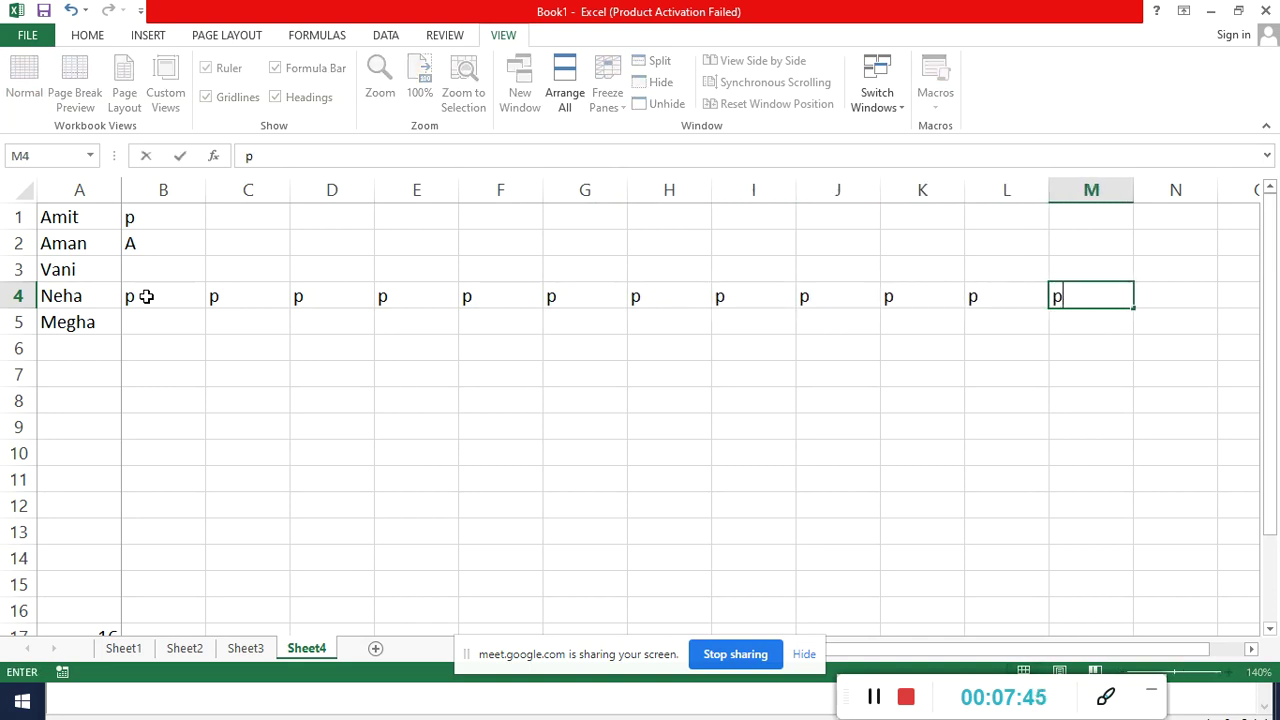
key("Tab")
Continue the fourth name's row with A in cell N4 and p in cell O4
type("A")
key("Tab")
type("p")
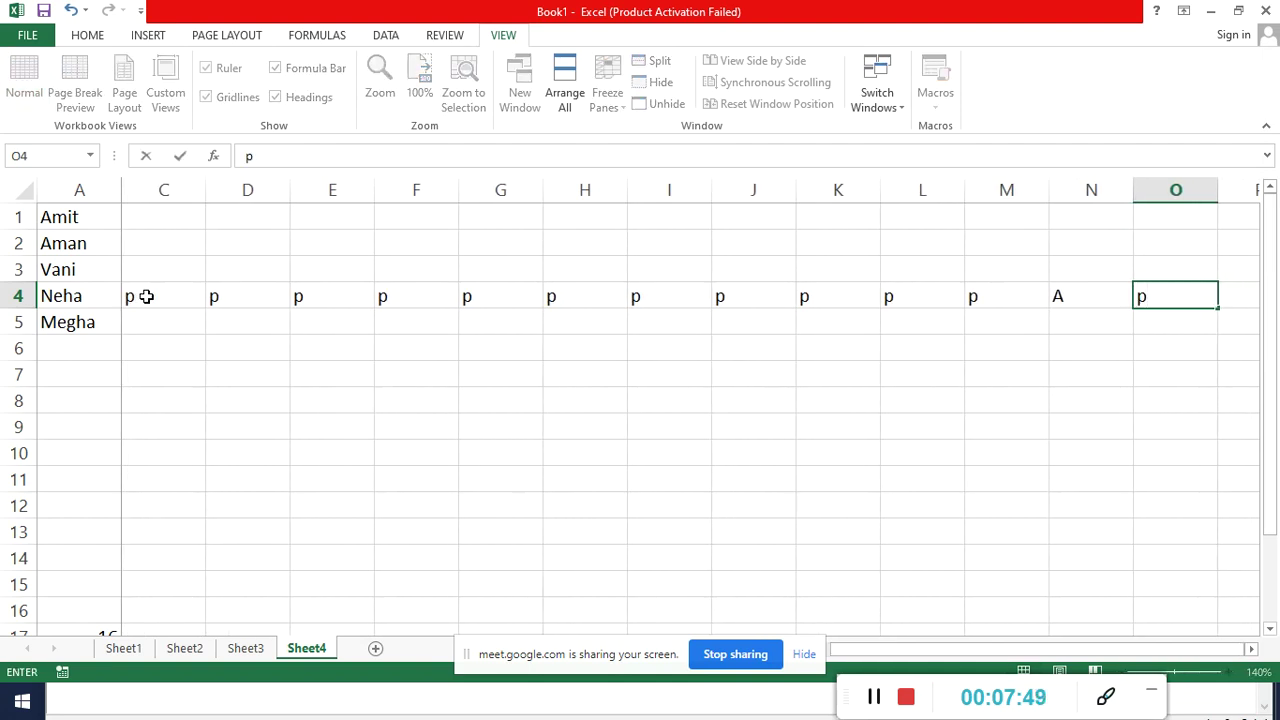